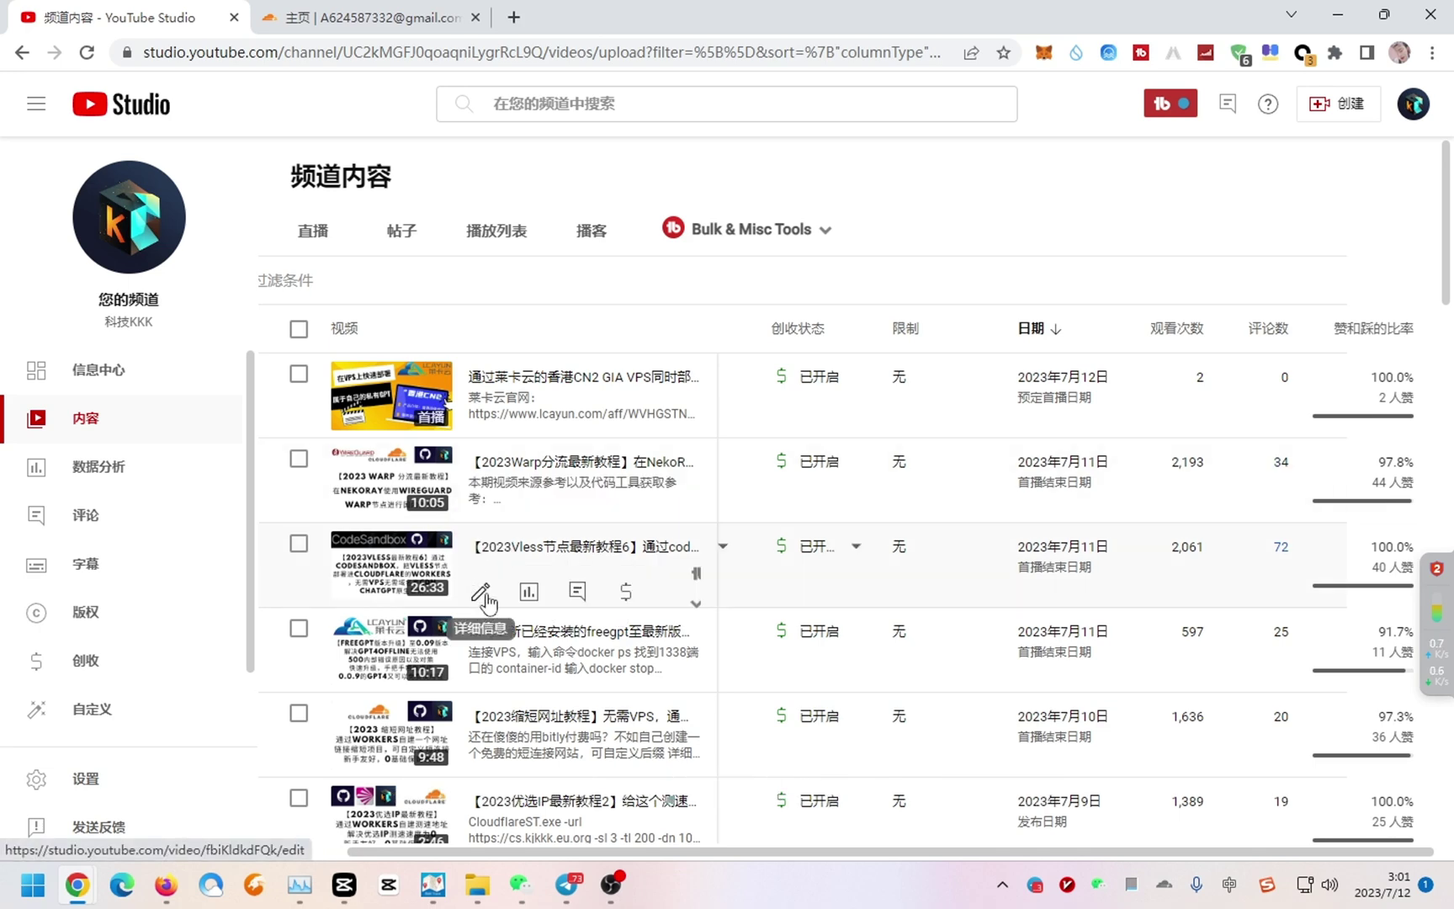
Open the details of the CodeSandbox Vless tutorial 6 video and highlight the code platform link in its description.
left_click(481, 593)
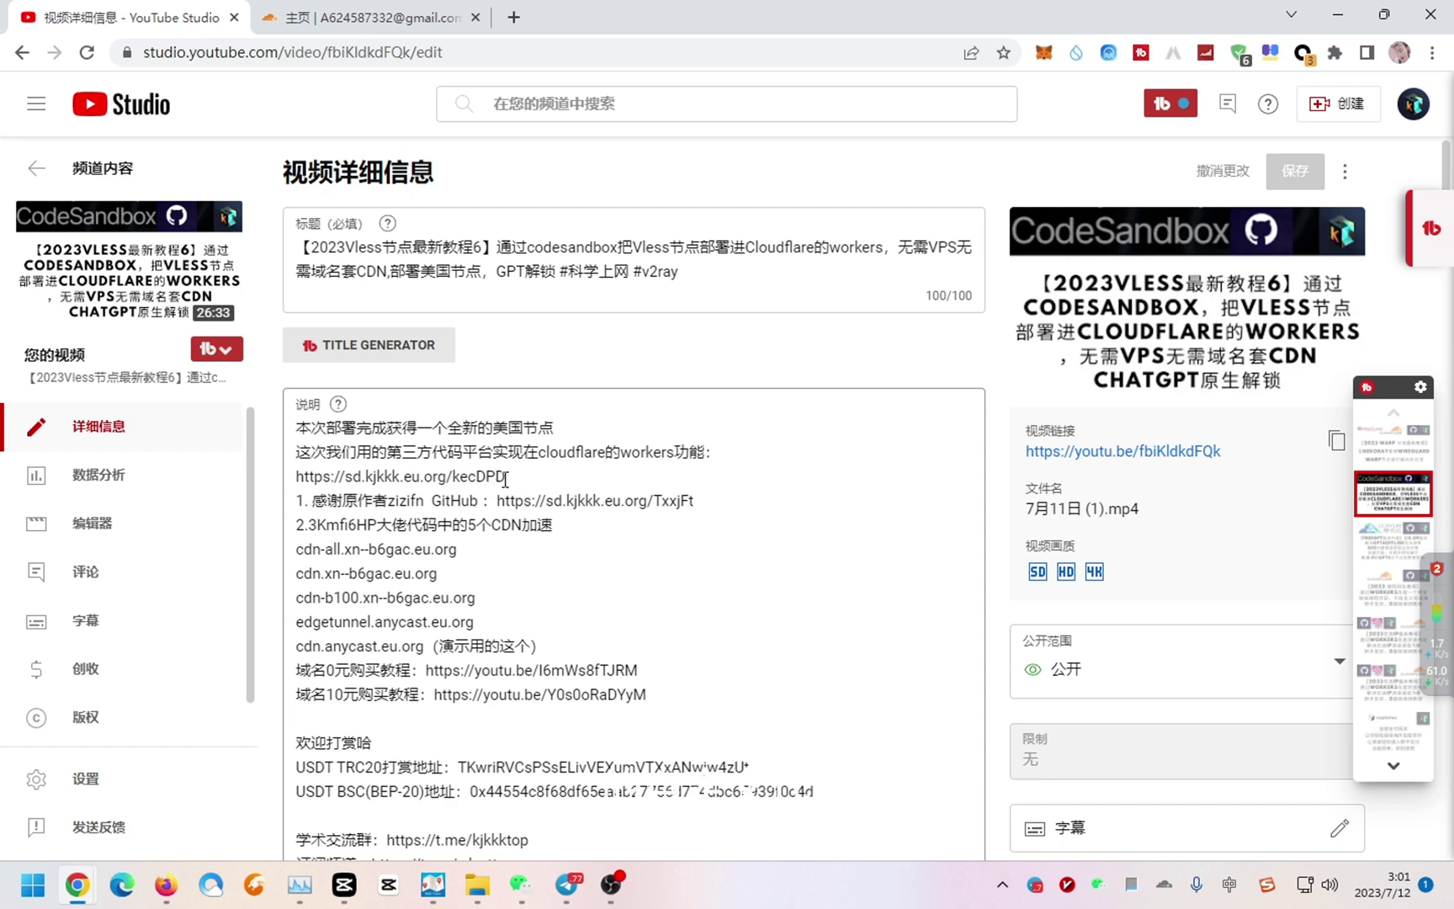
left_click_drag(513, 478, 300, 479)
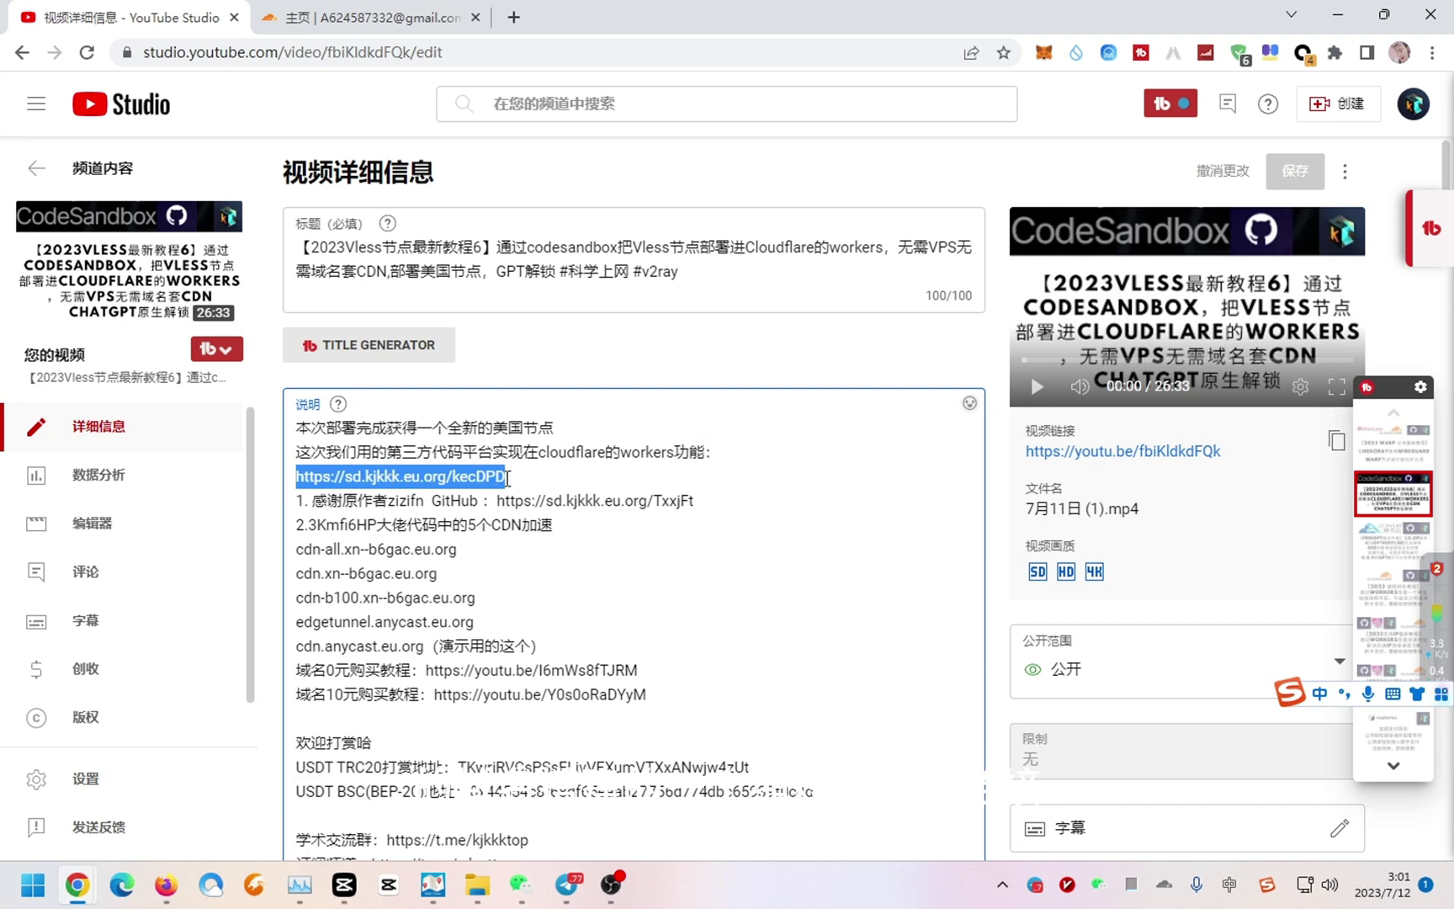
left_click(433, 476)
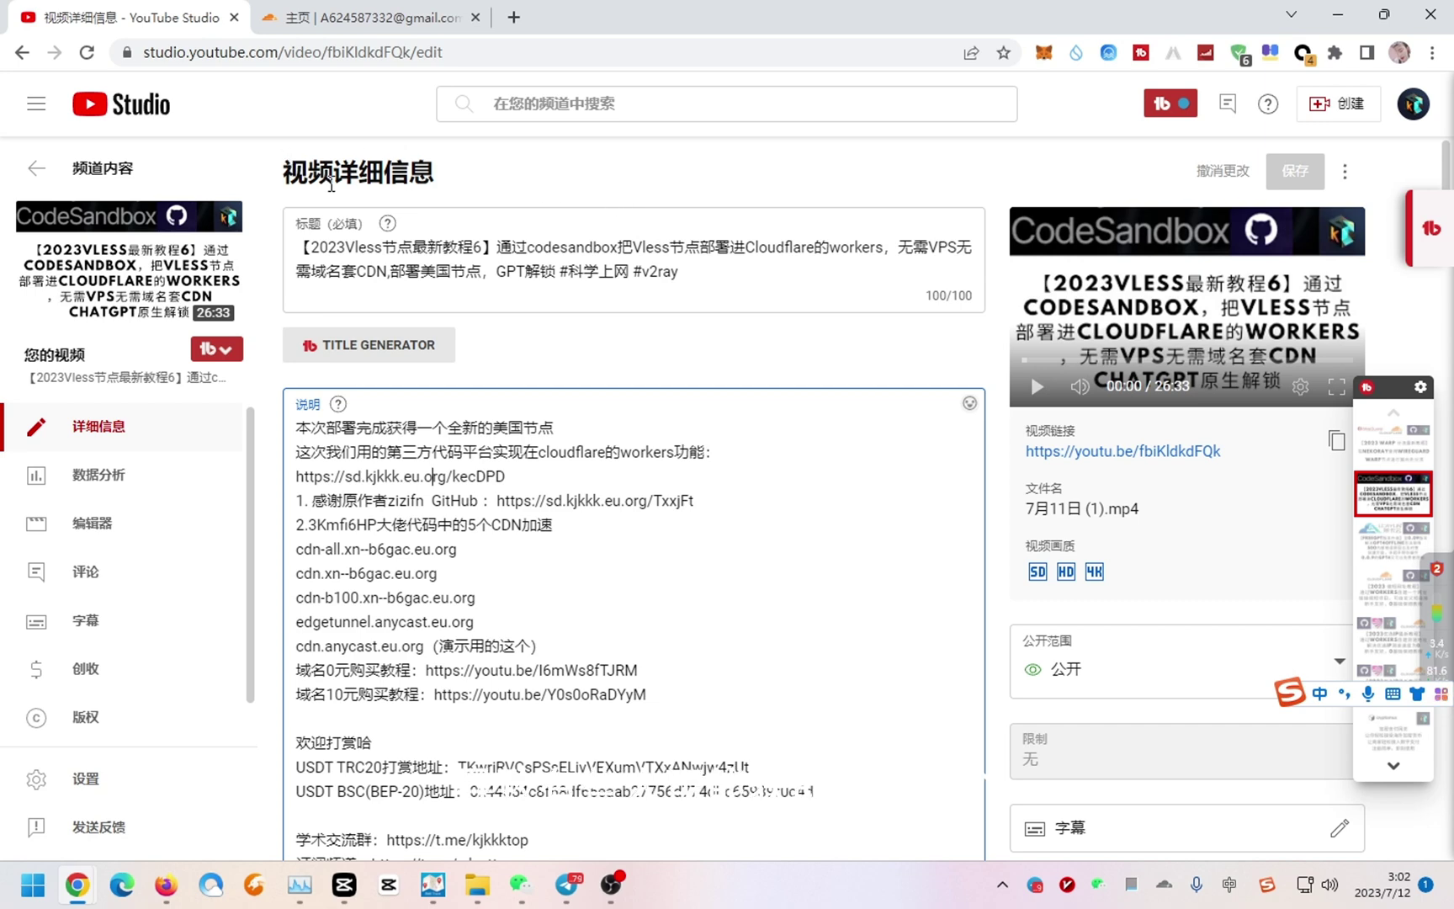
Return to the channel's video list and look over the like ratios of the recent videos.
left_click(40, 174)
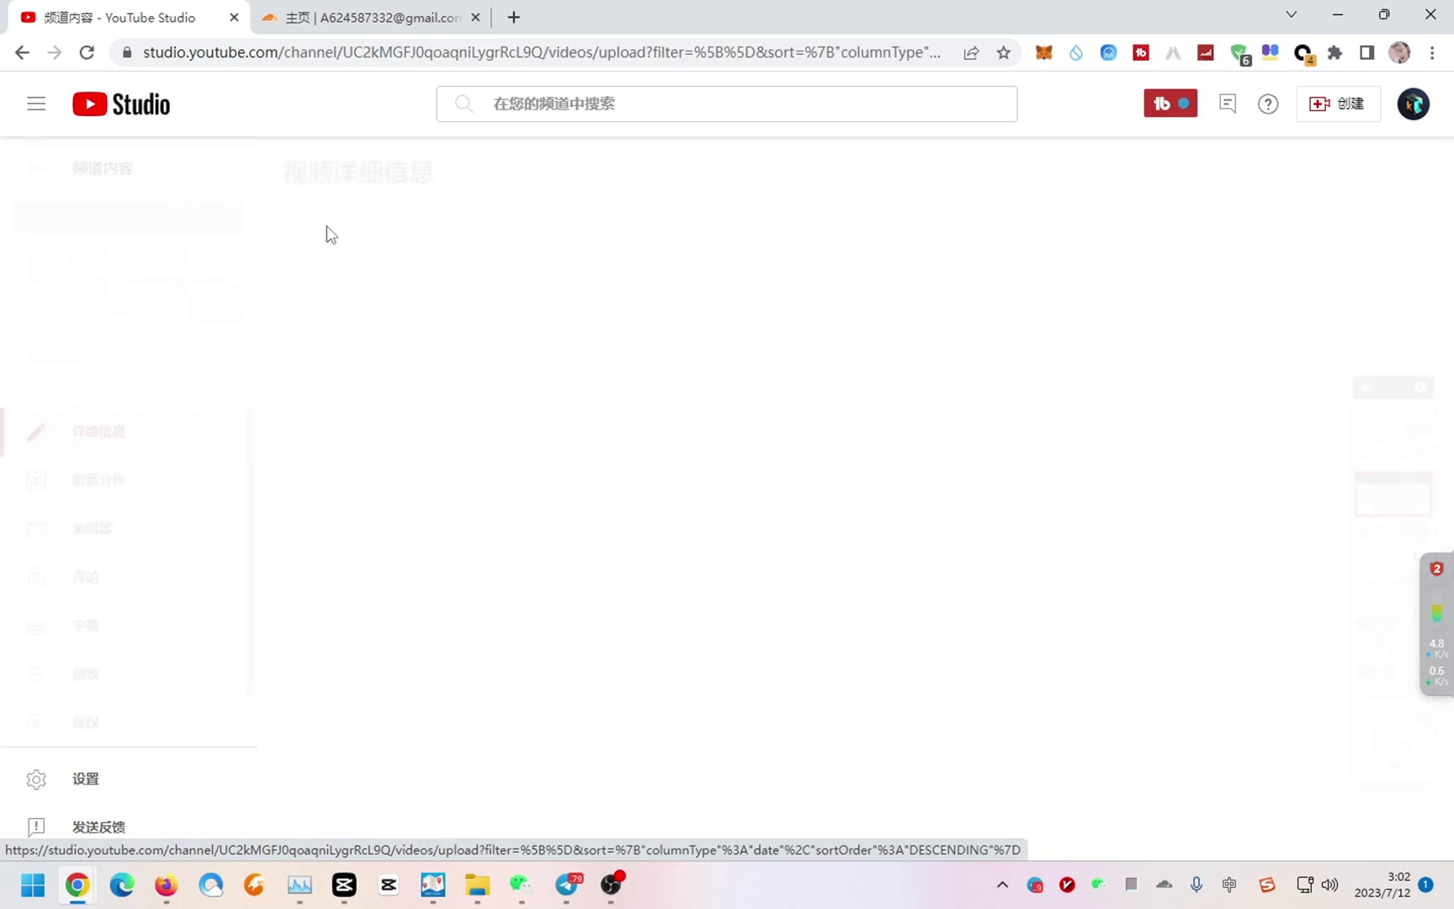
scroll(768, 851, "right", 2)
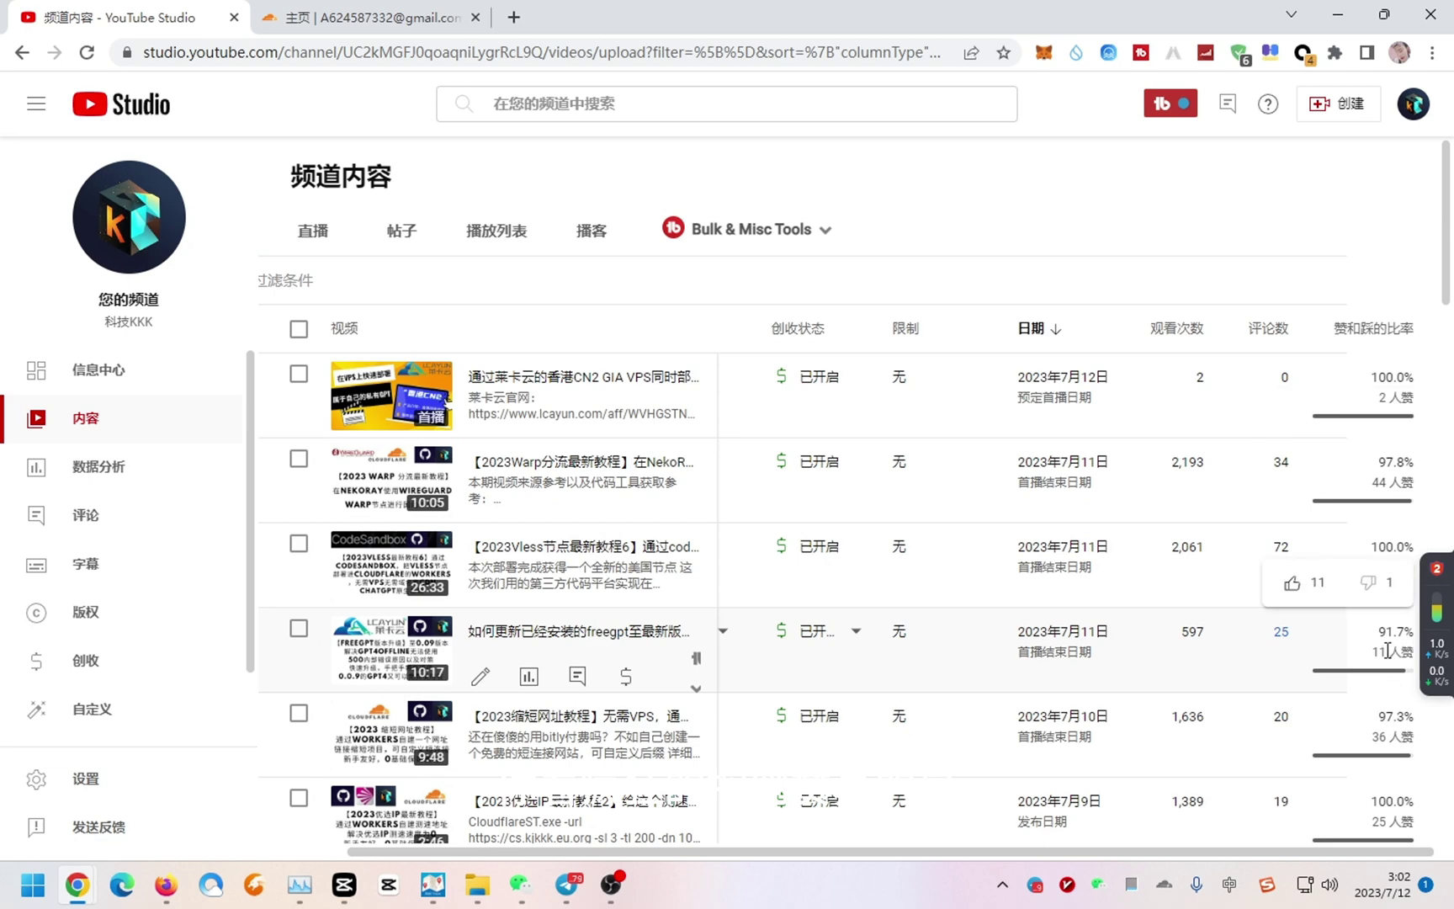
scroll(1407, 743, "down", 3)
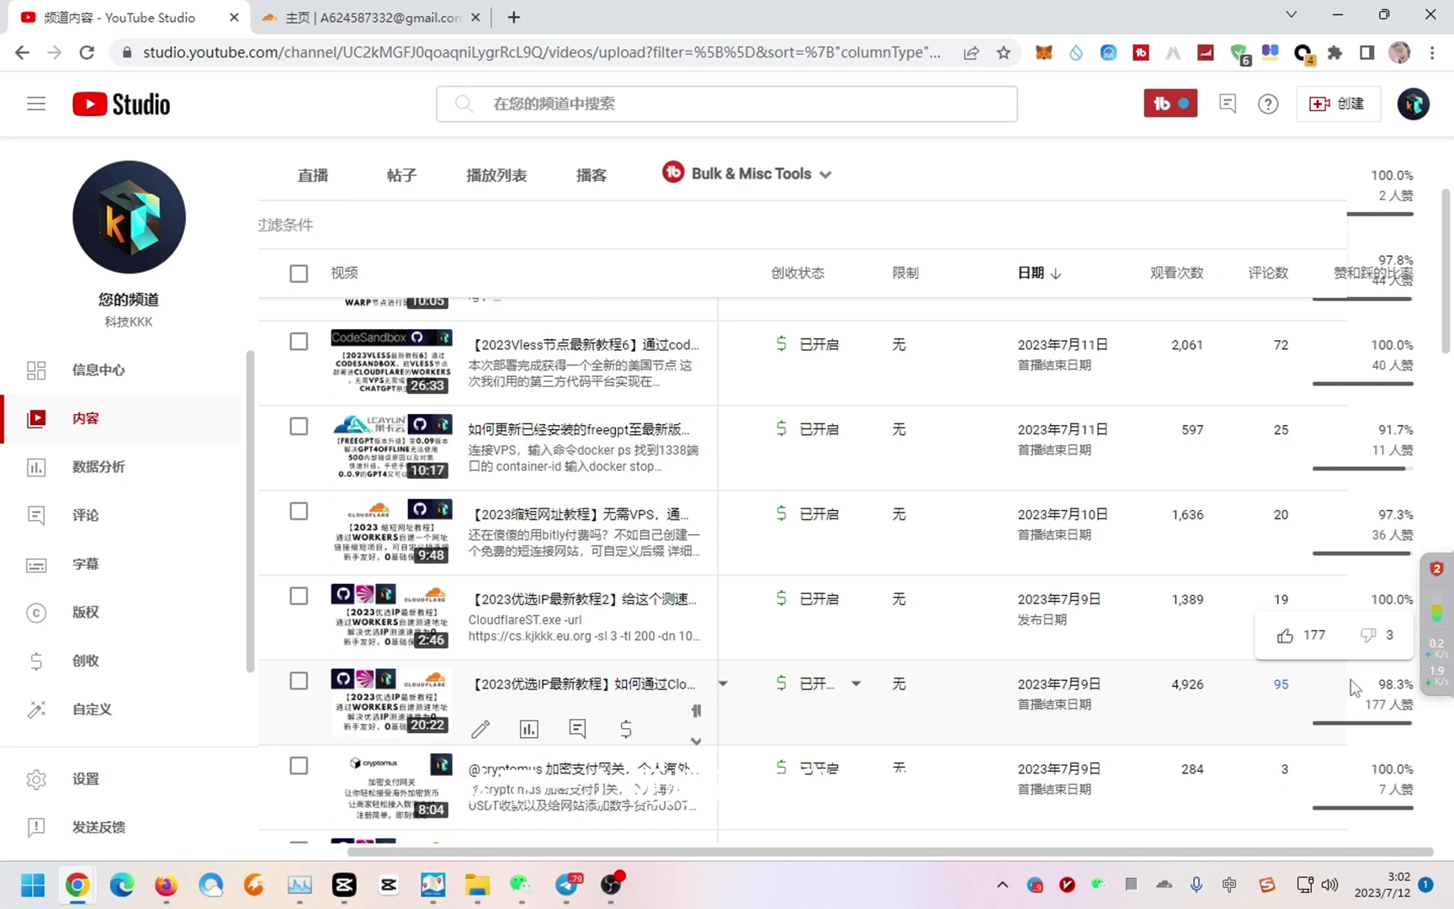
scroll(1386, 685, "up", 3)
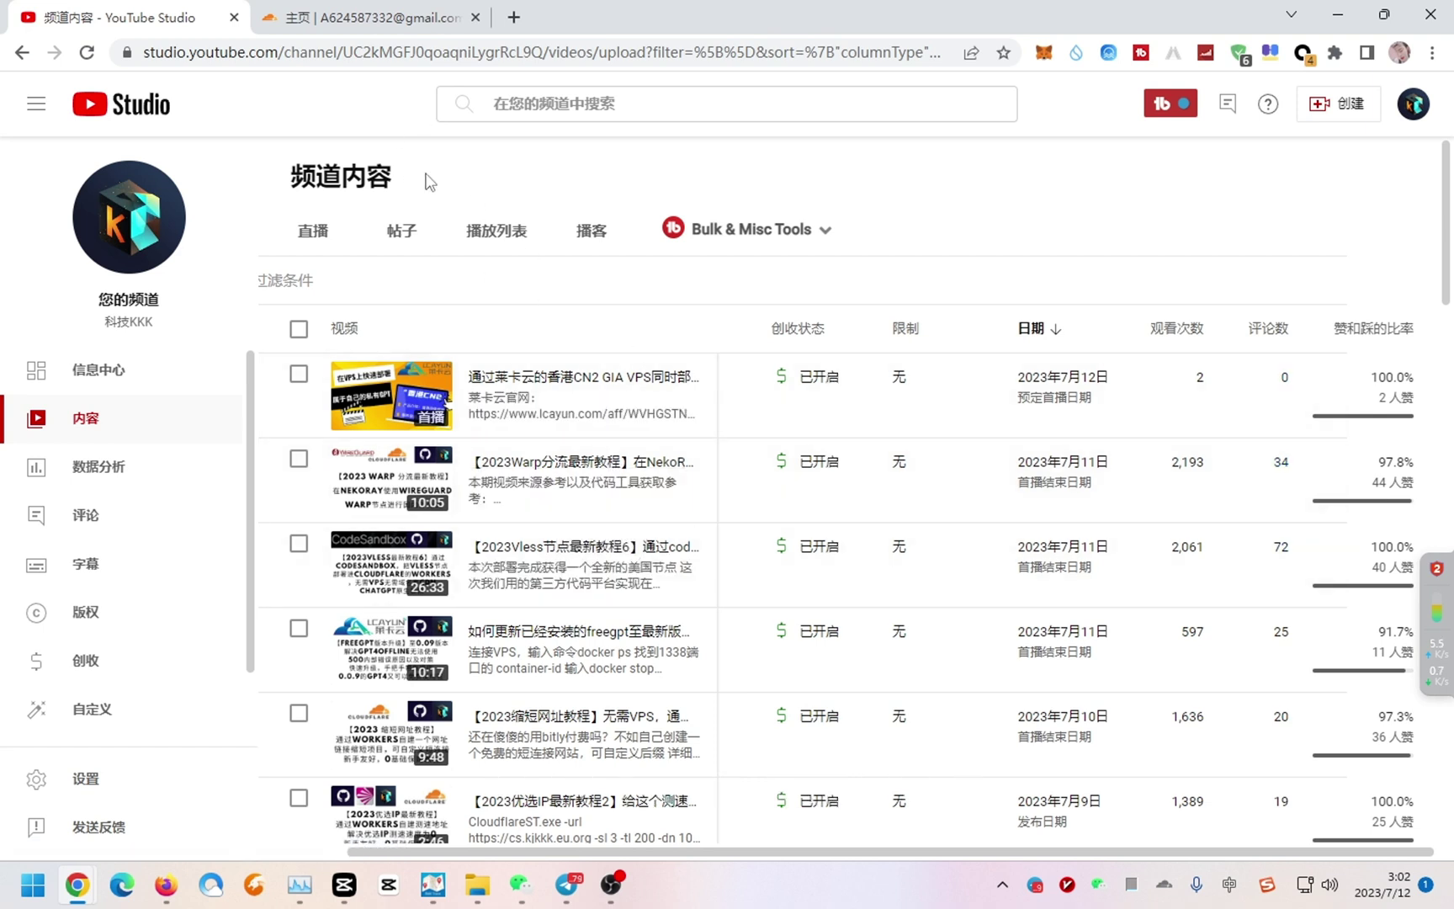
Switch to the Cloudflare dashboard and open the WAF custom rules of the kjkkk.top site.
mouse_move(381, 12)
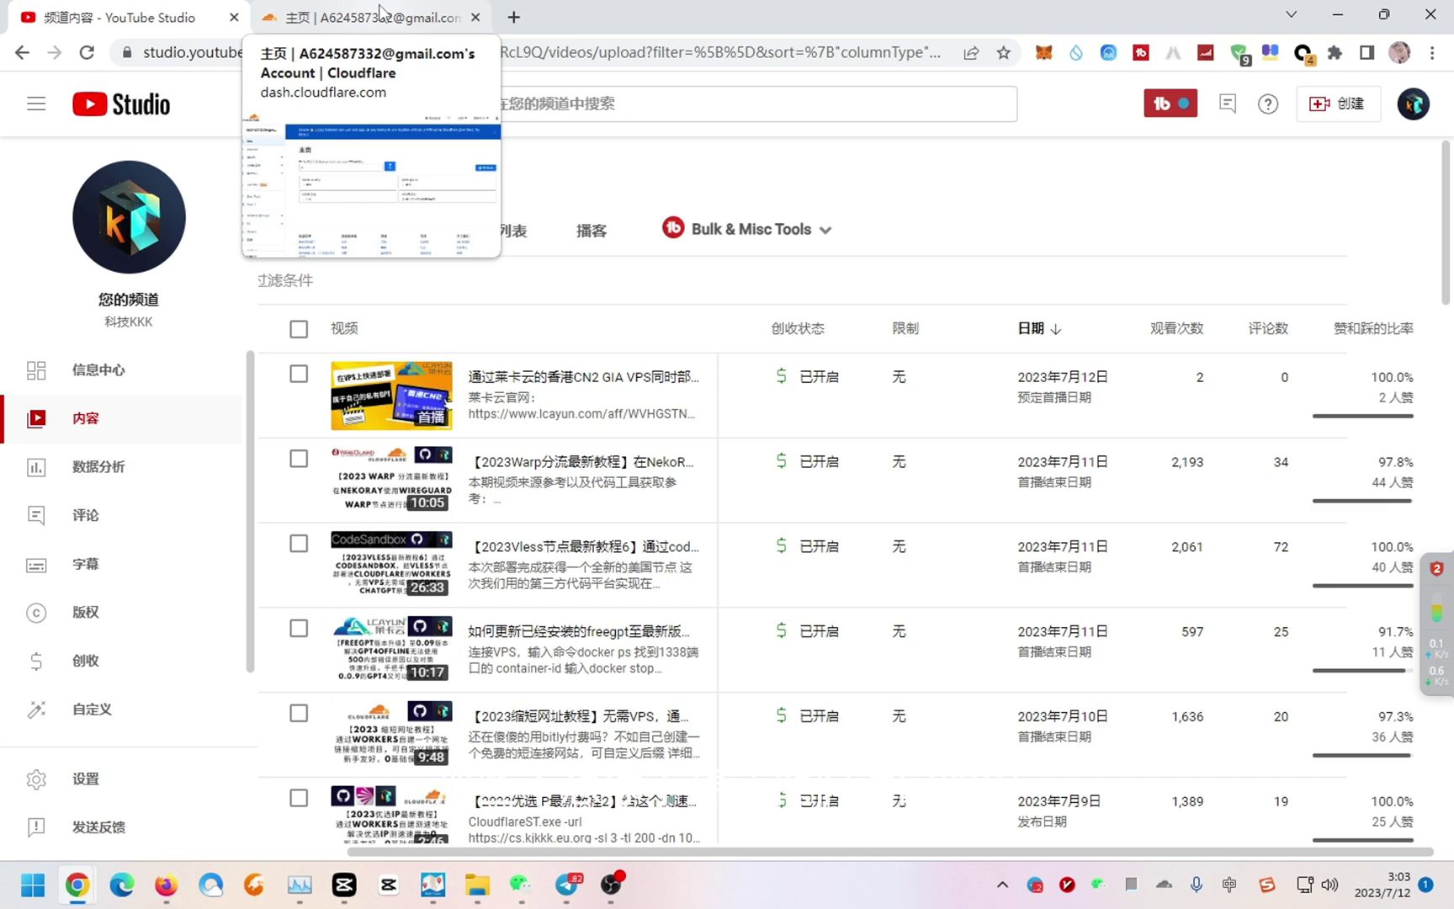
left_click(380, 11)
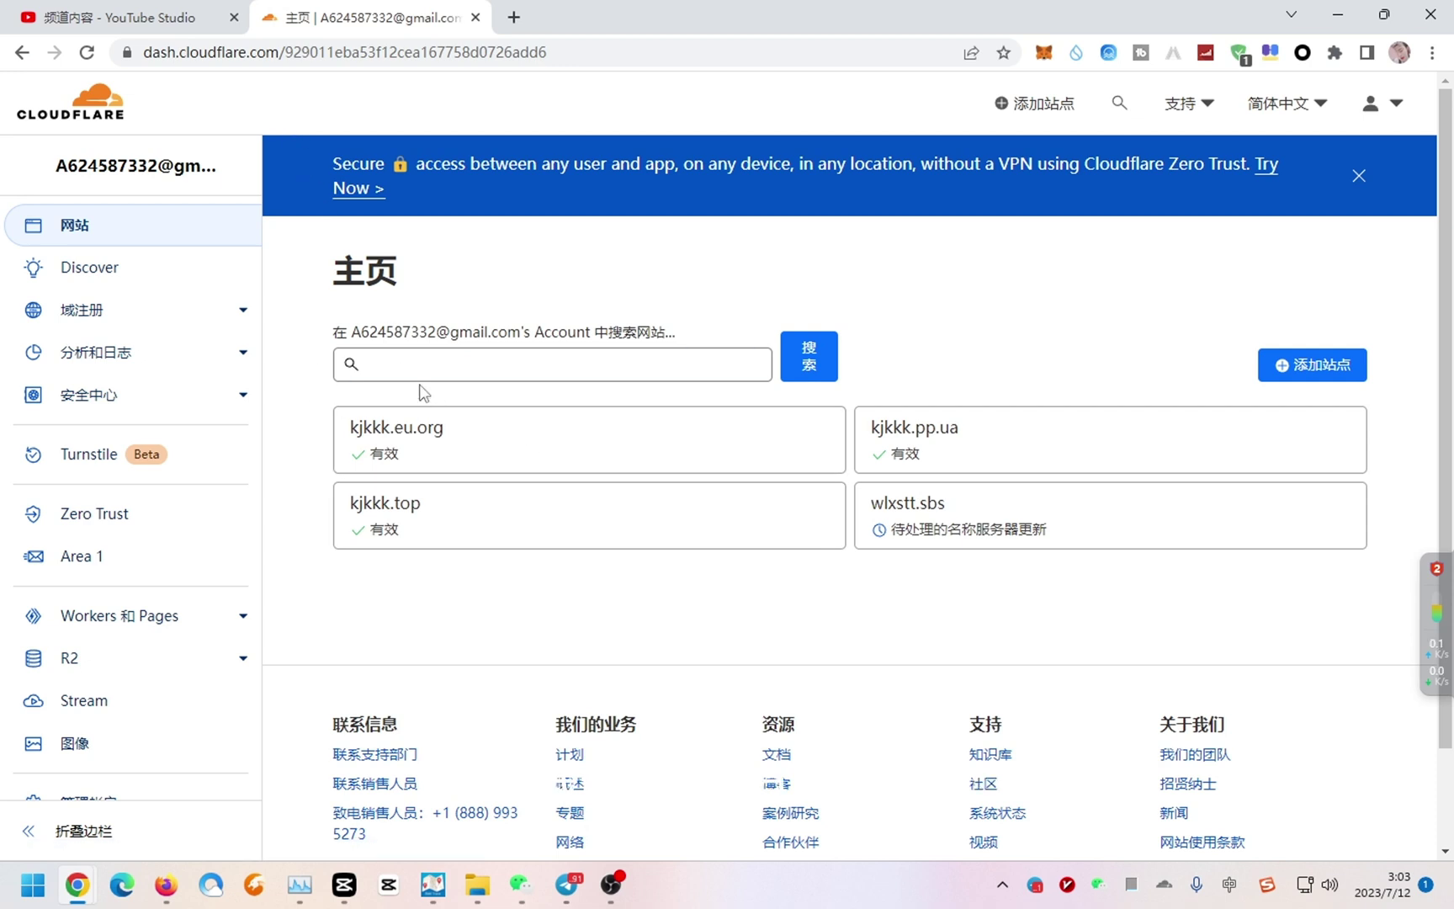
left_click(391, 528)
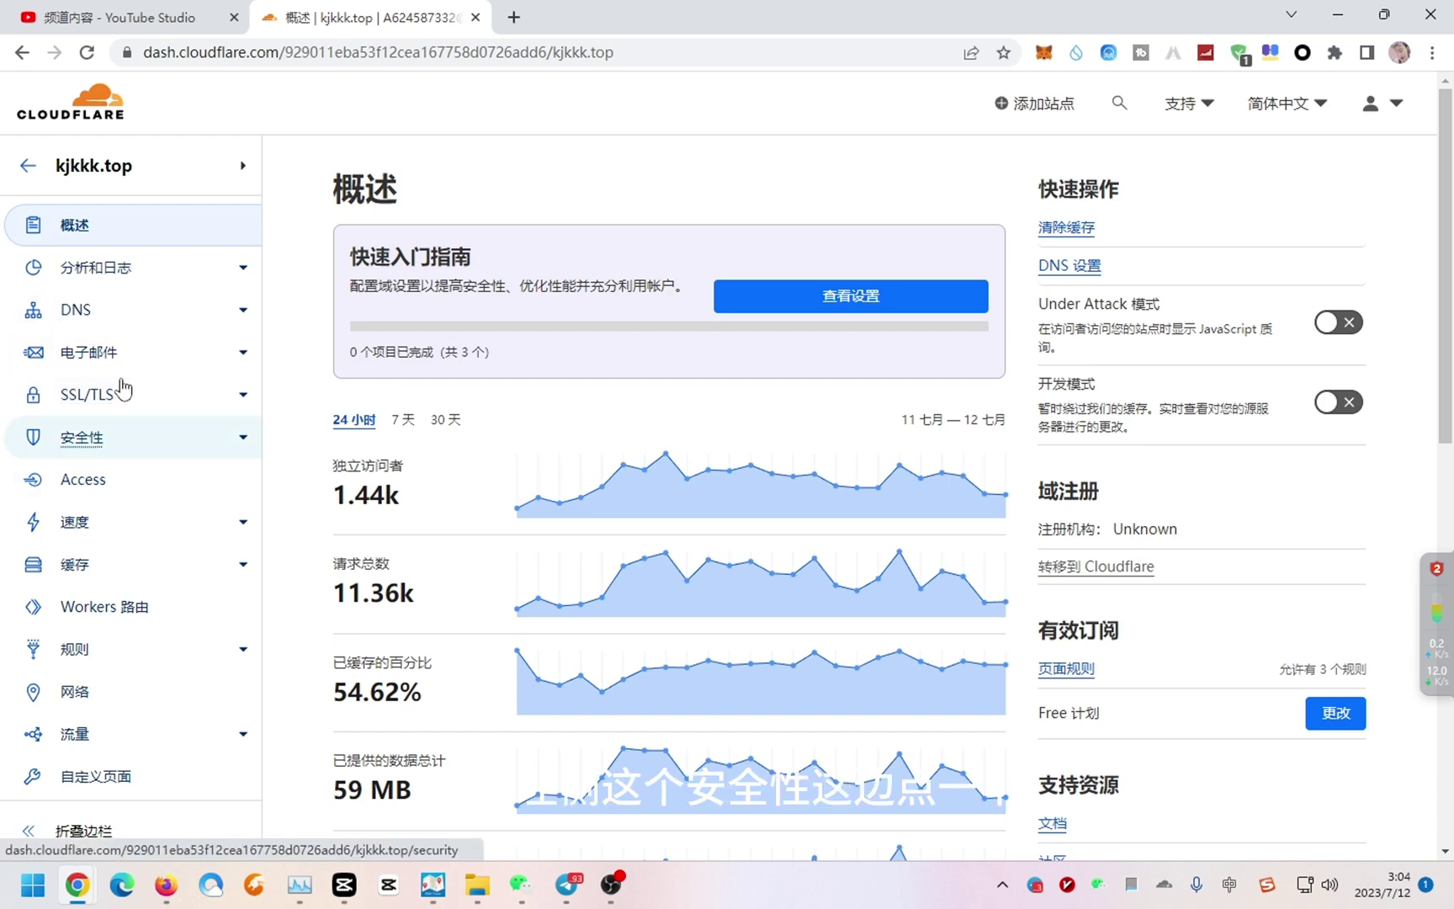
left_click(118, 447)
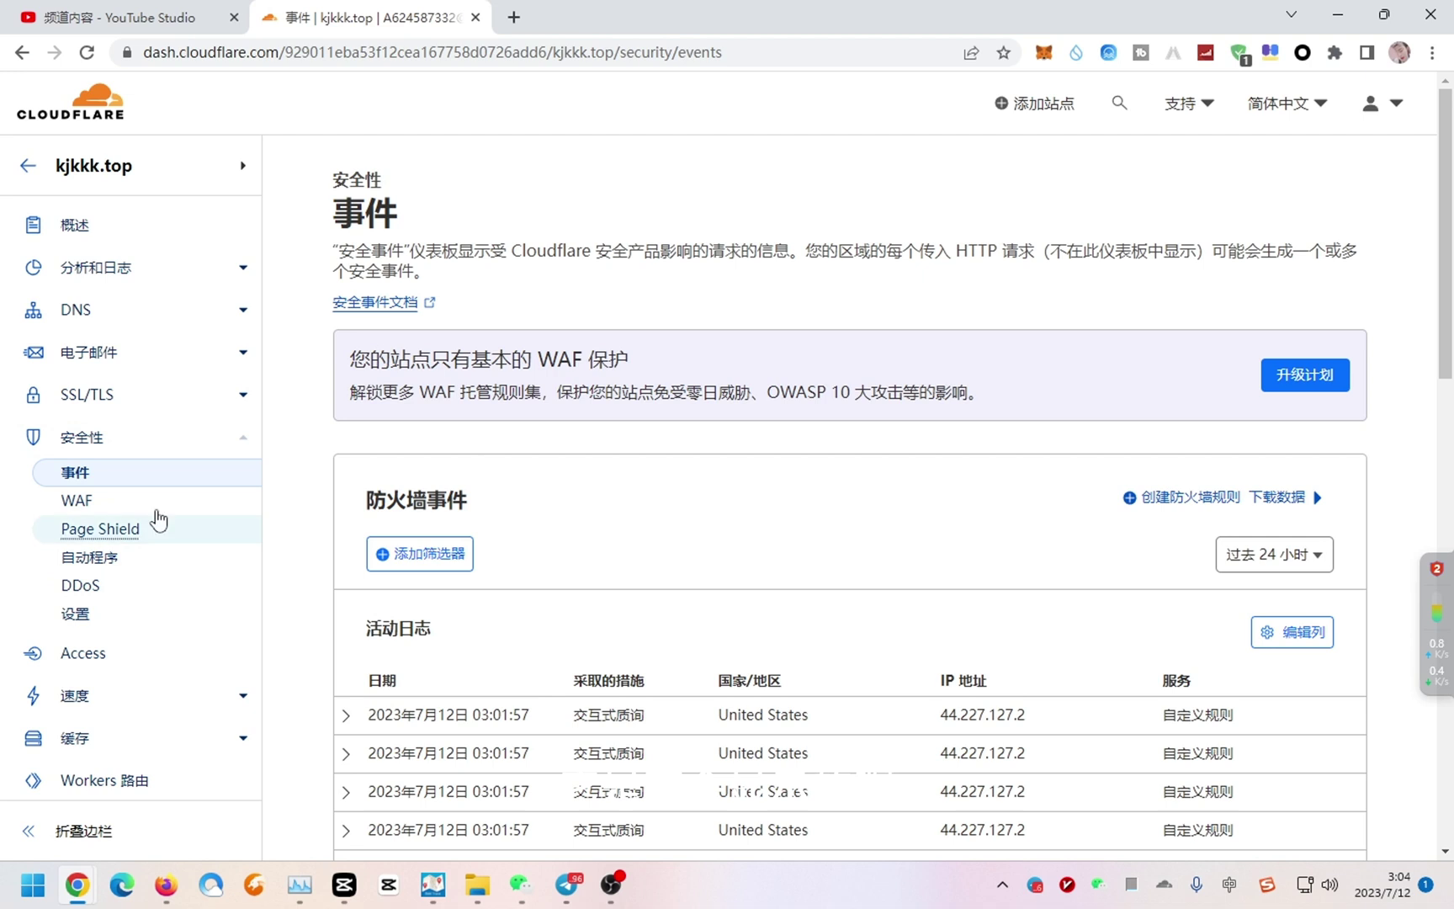
left_click(77, 505)
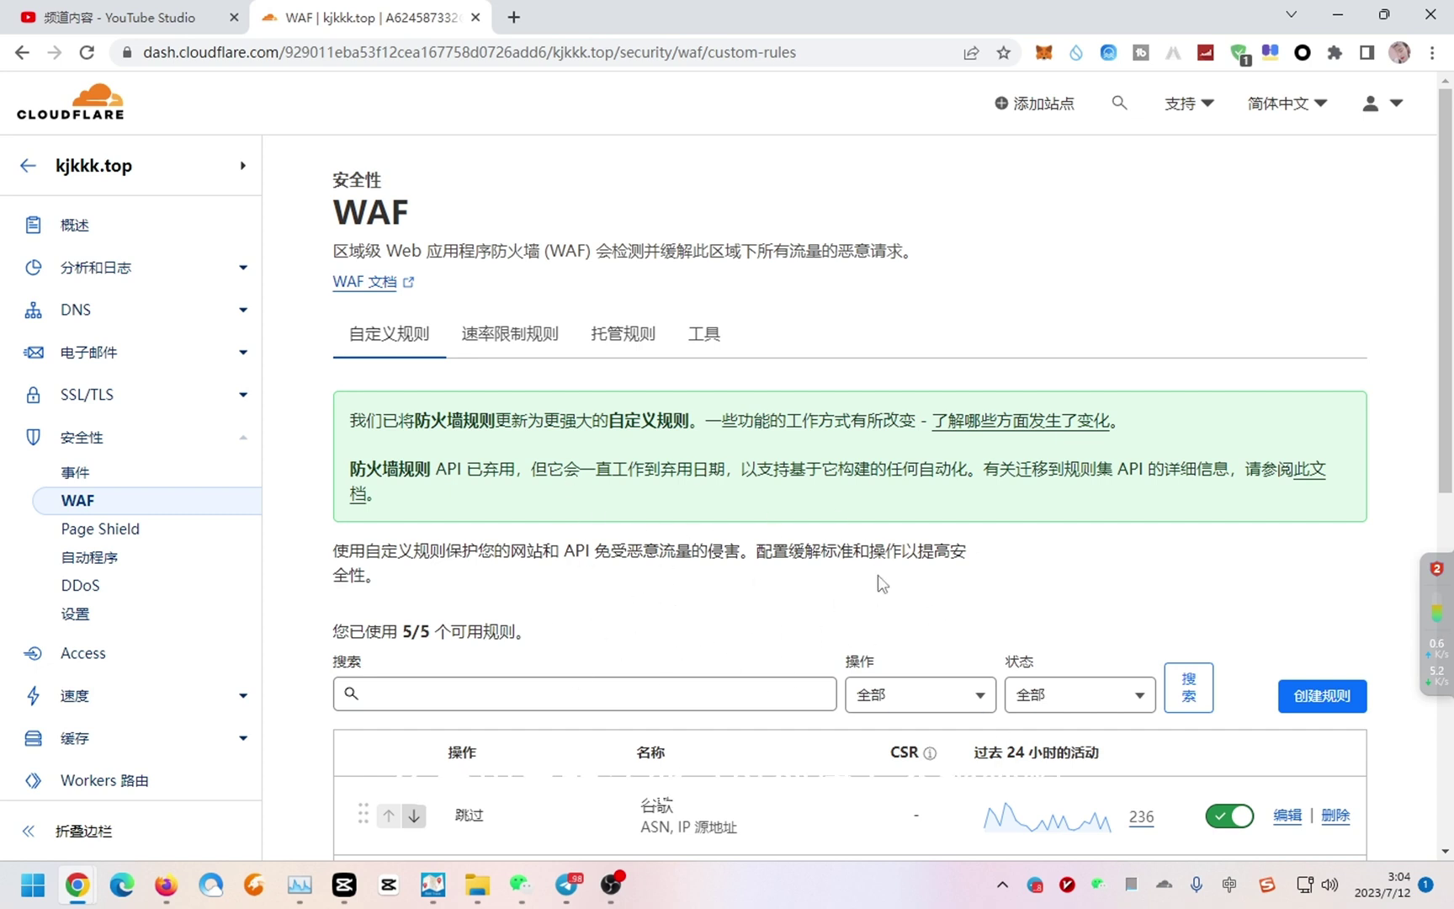
left_click(1346, 694)
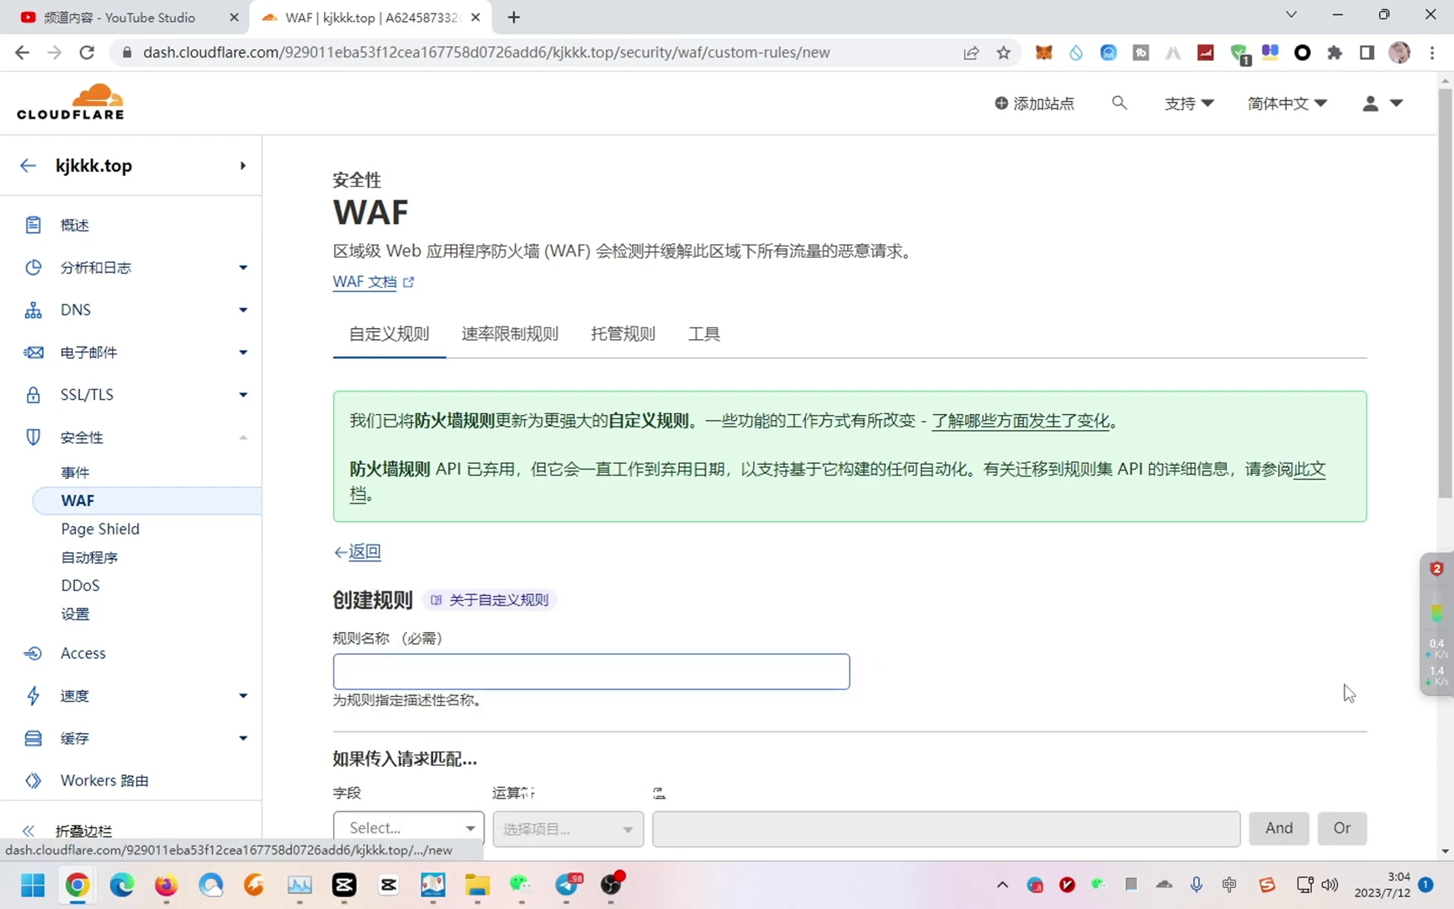
scroll(884, 557, "down", 2)
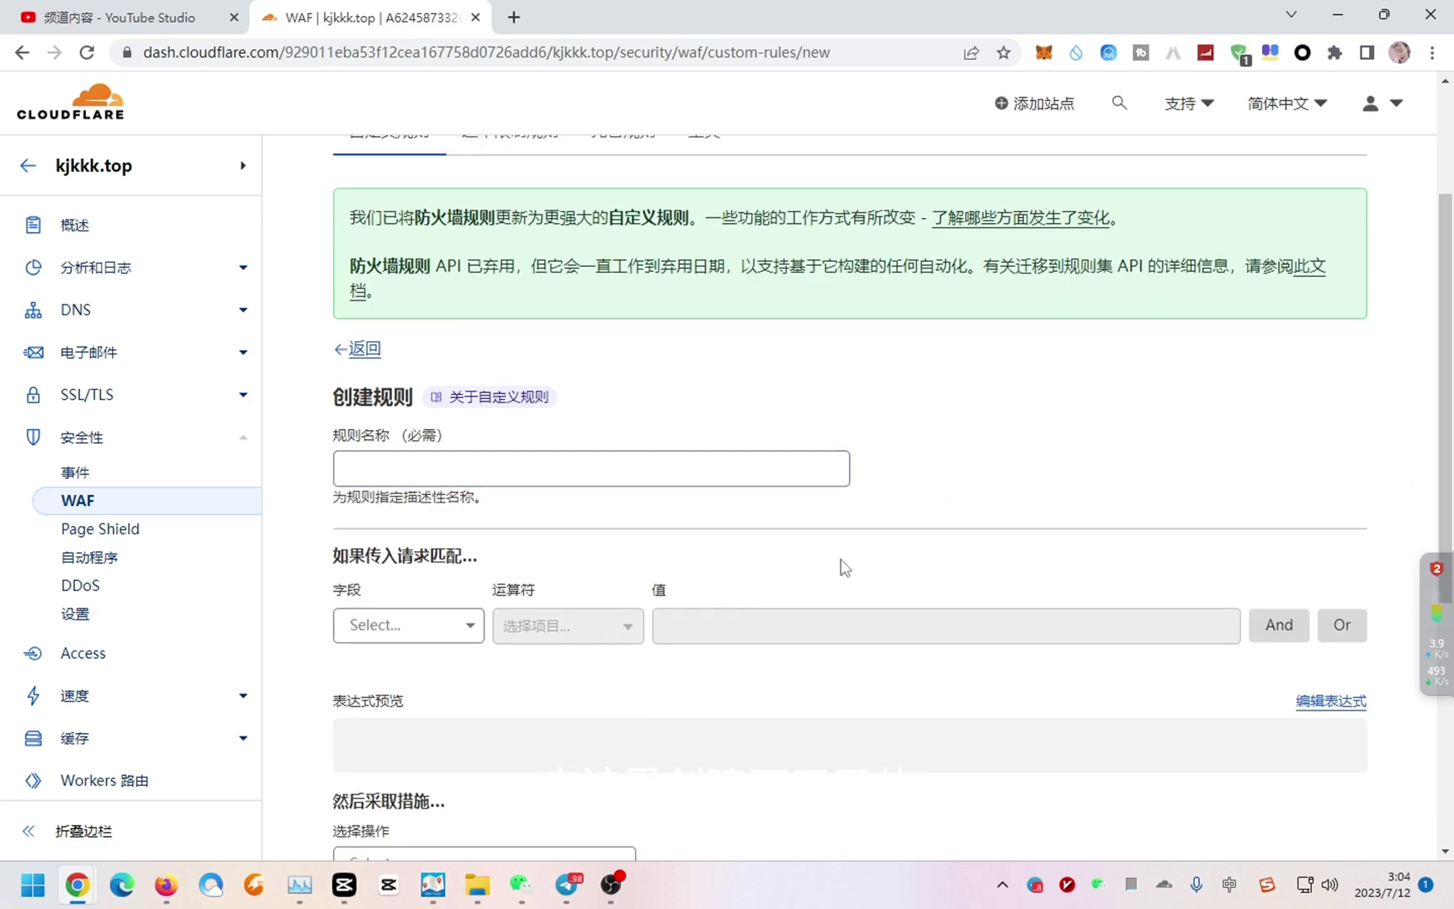
scroll(837, 574, "down", 5)
scroll(739, 419, "up", 3)
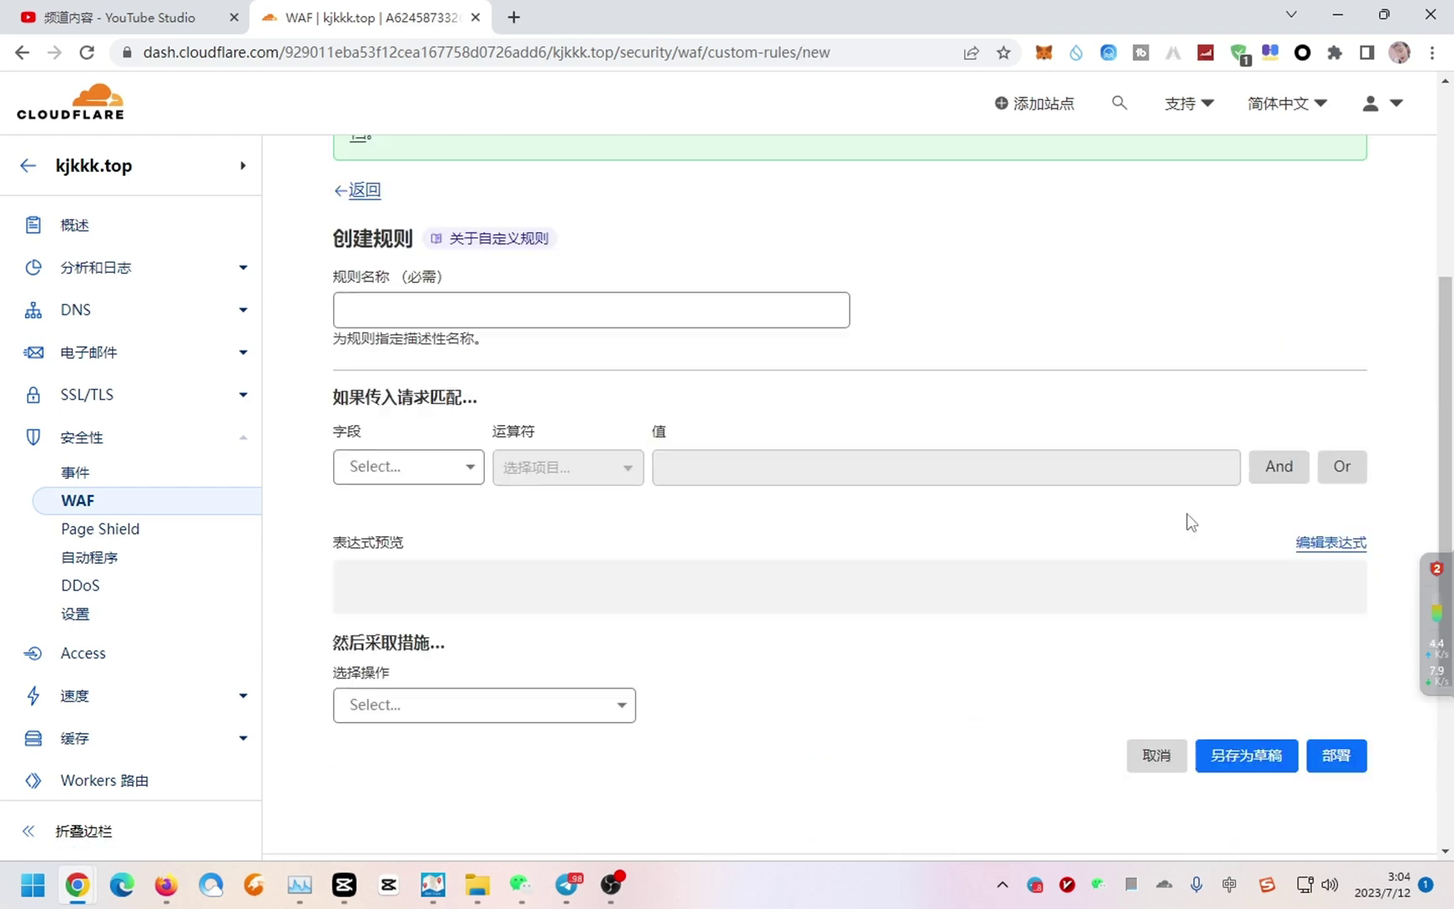
left_click(1157, 757)
Open the custom rule 阻止中国流量 for editing and look through its match conditions.
scroll(863, 573, "down", 3)
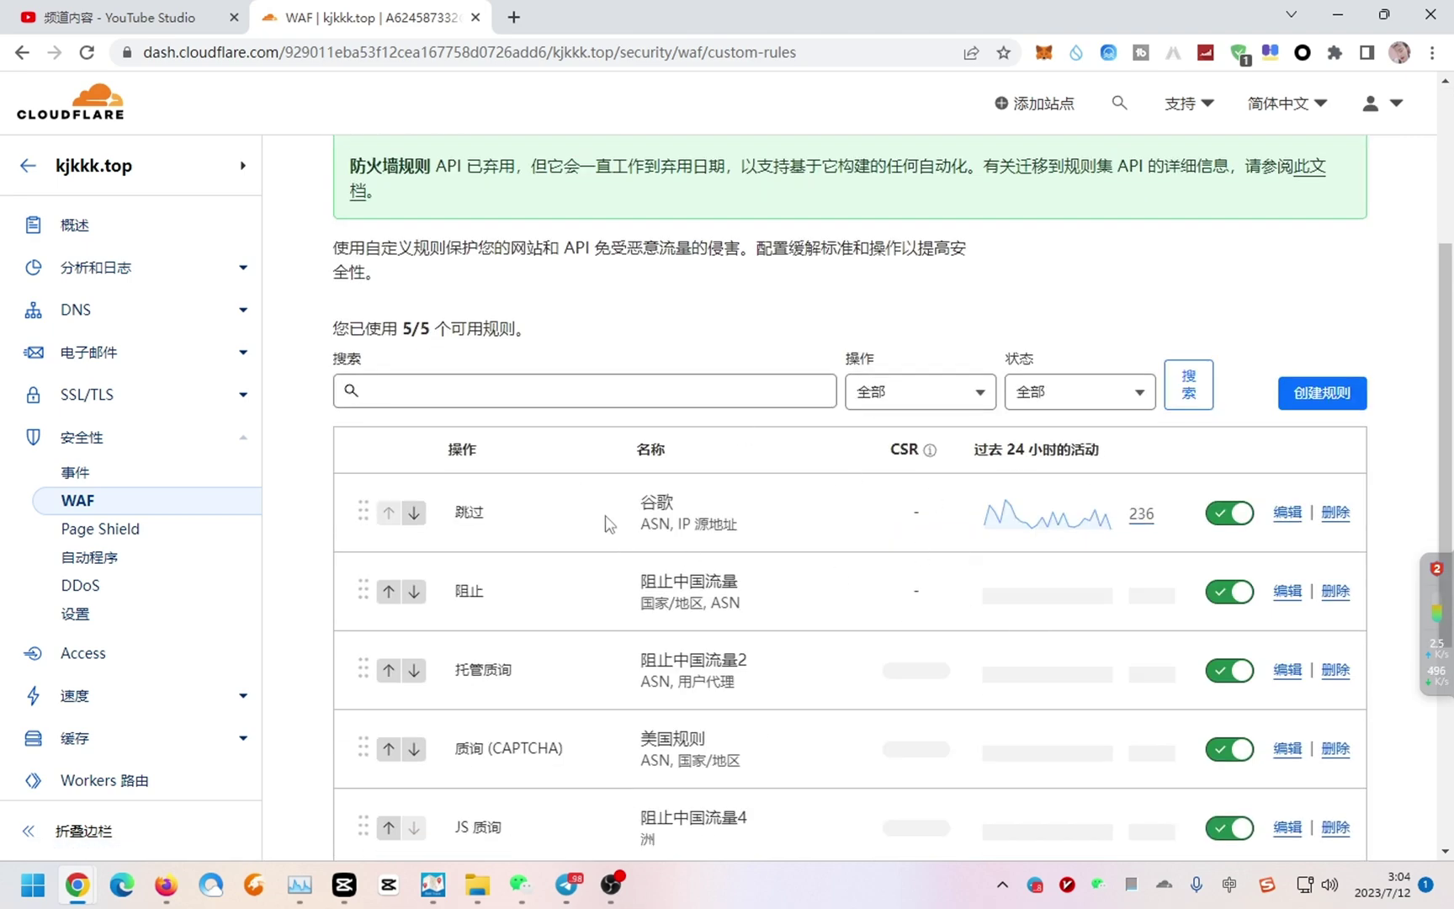
scroll(767, 514, "down", 2)
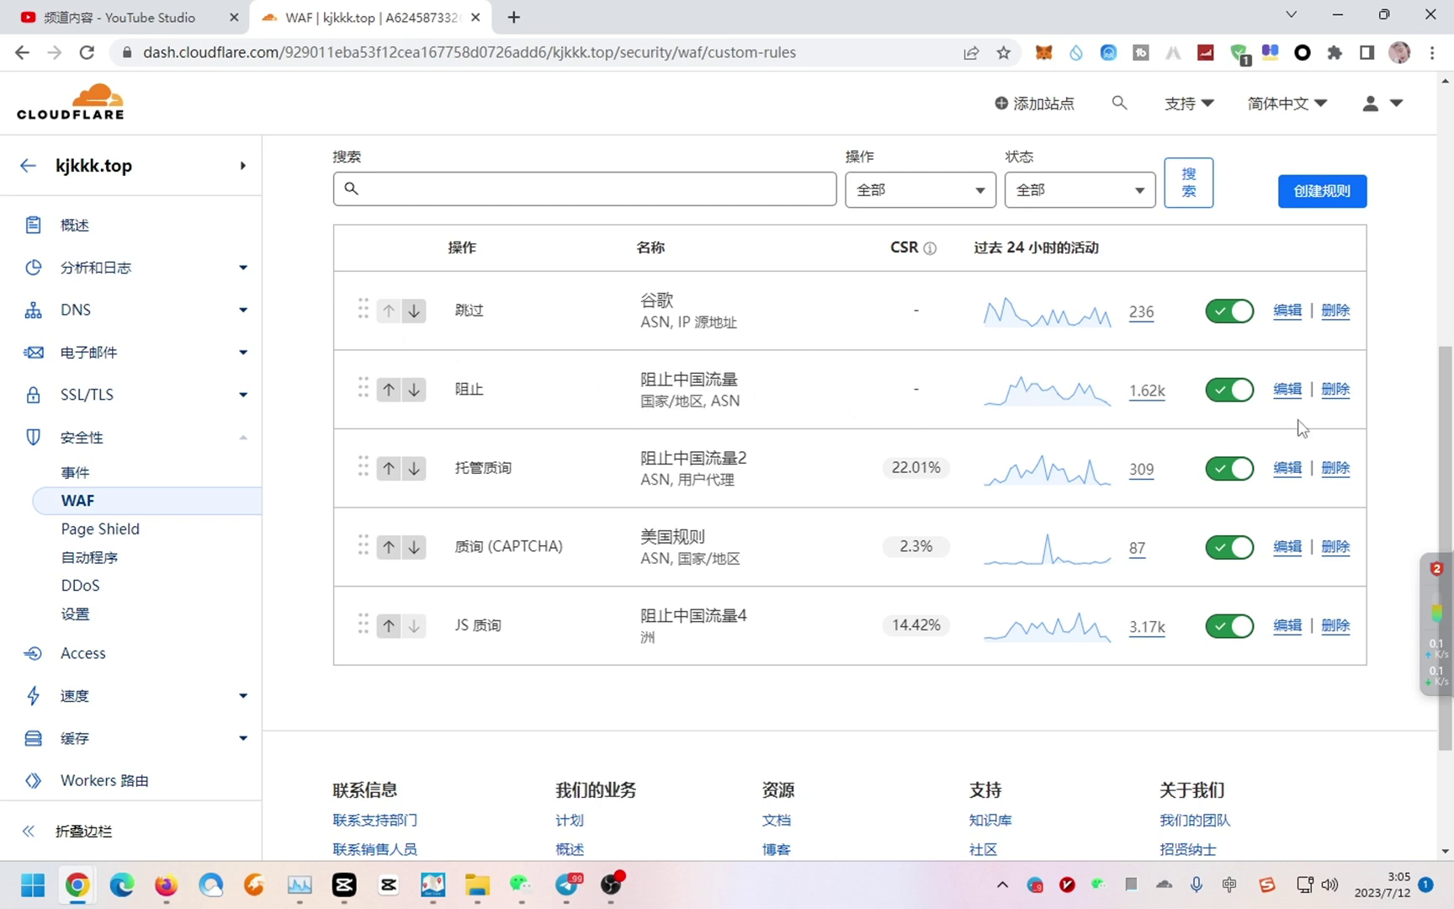
left_click(1286, 390)
scroll(814, 457, "down", 6)
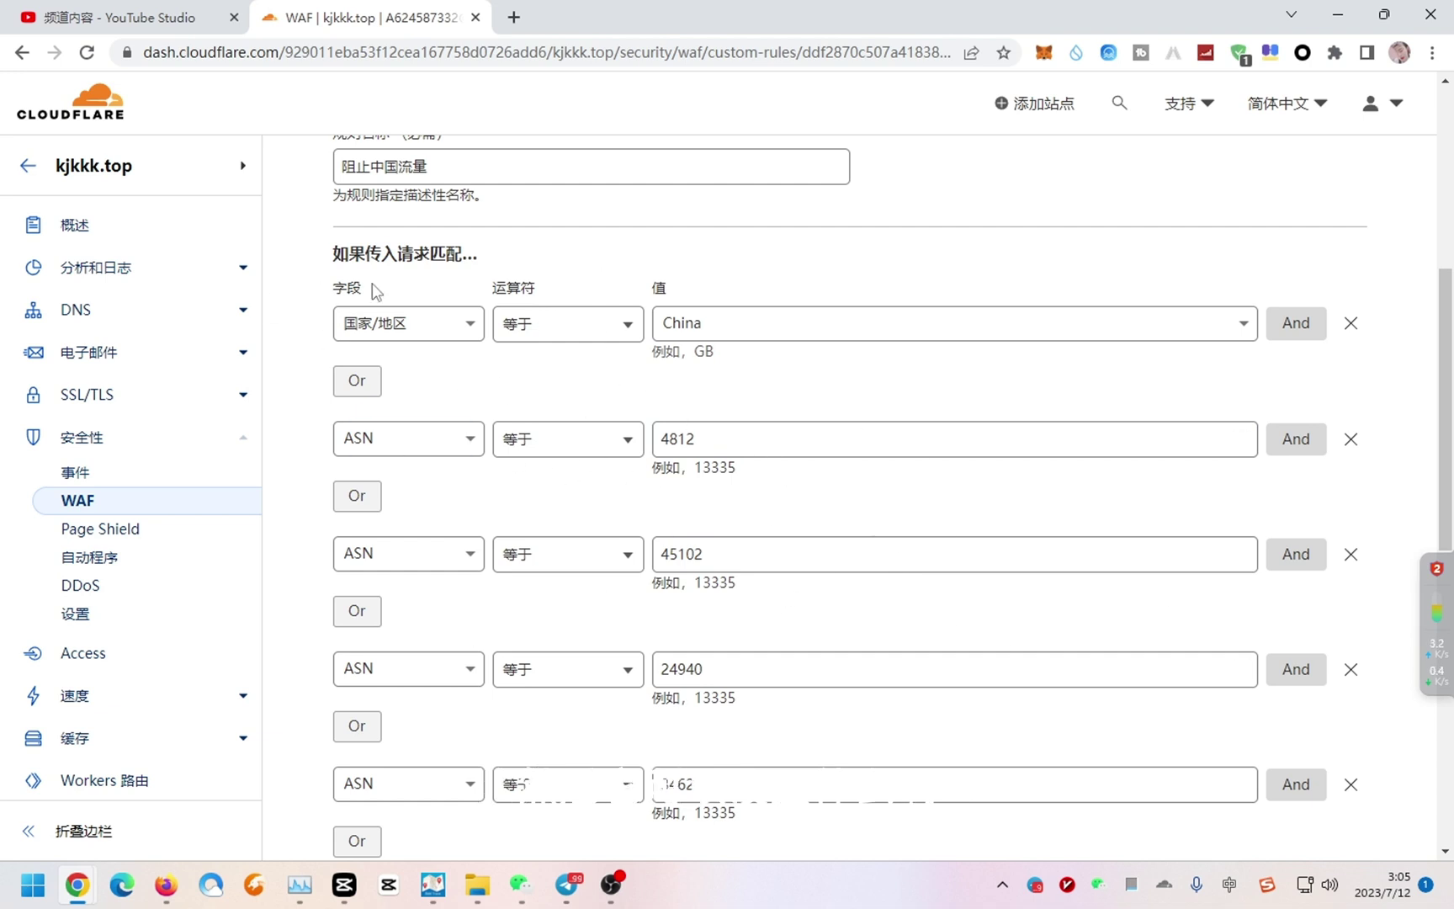
scroll(472, 298, "up", 3)
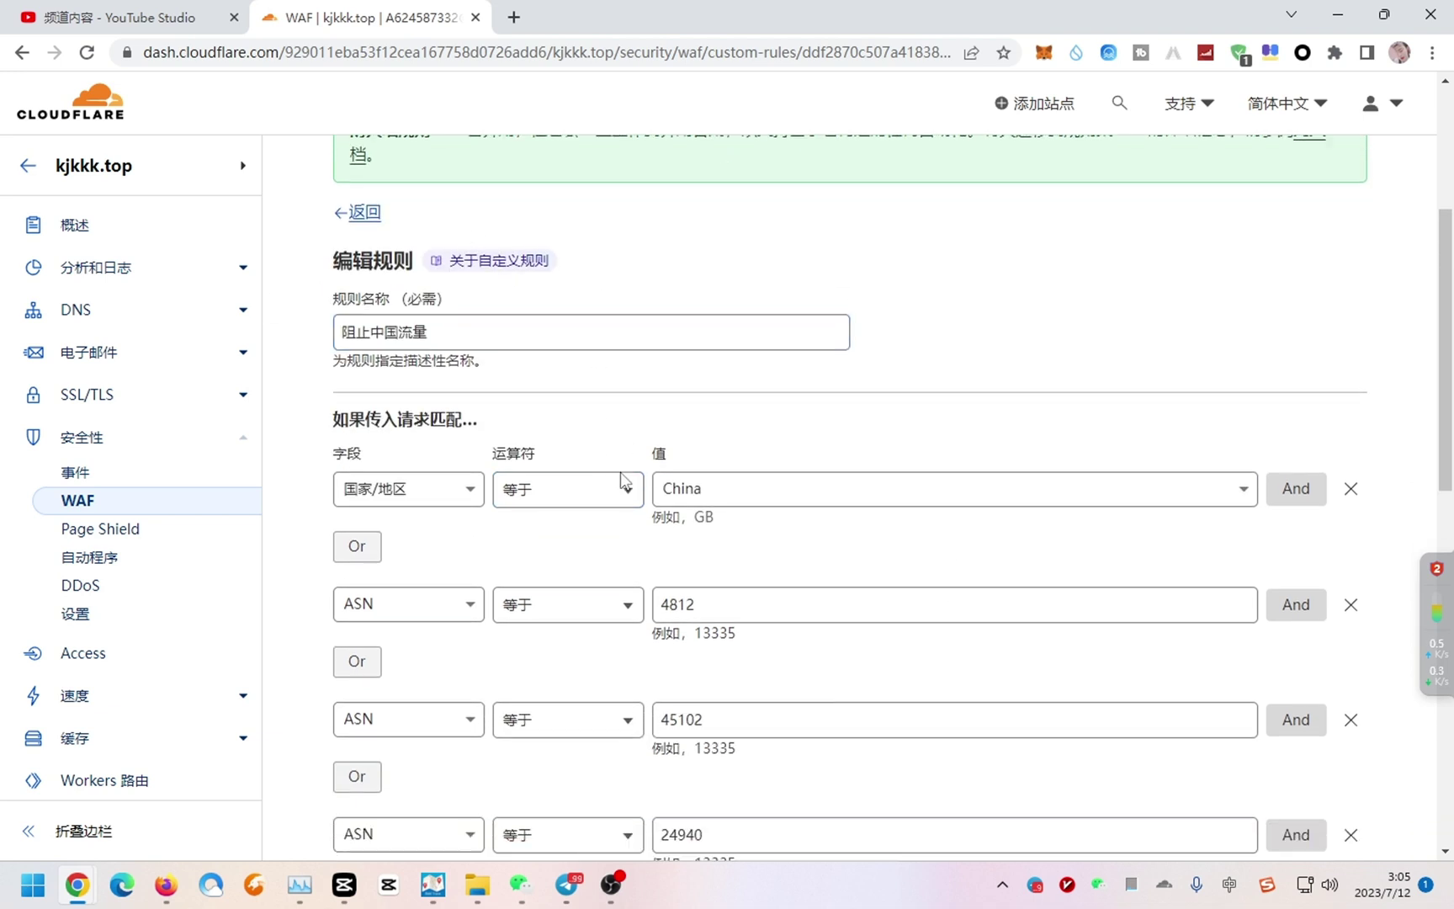
Examine the field, operator and country choices of the rule's first condition, keeping 国家/地区 等于 China.
left_click(446, 432)
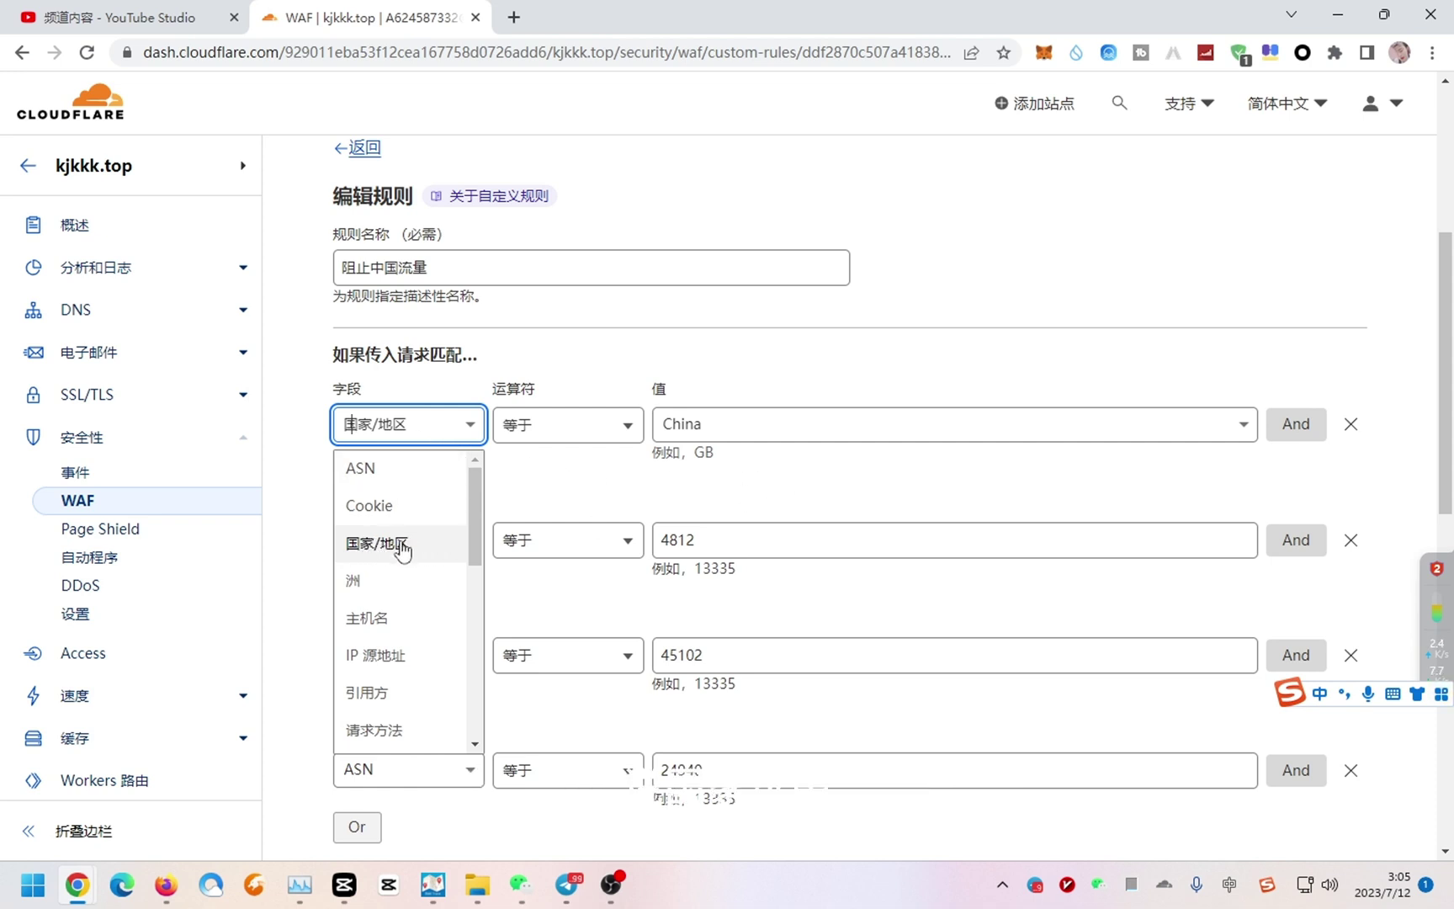
left_click(569, 423)
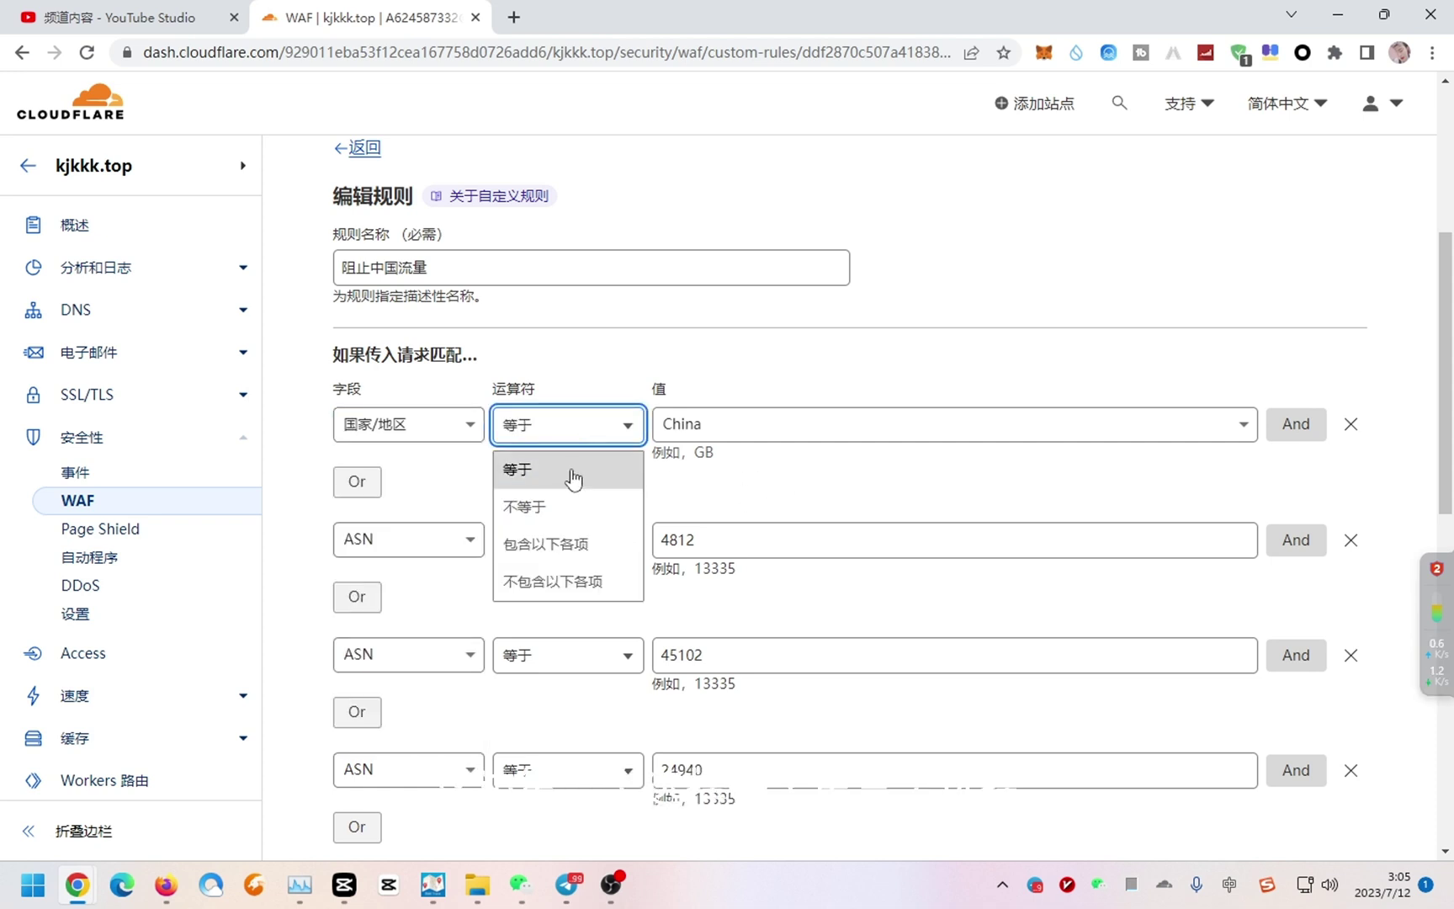
left_click(518, 468)
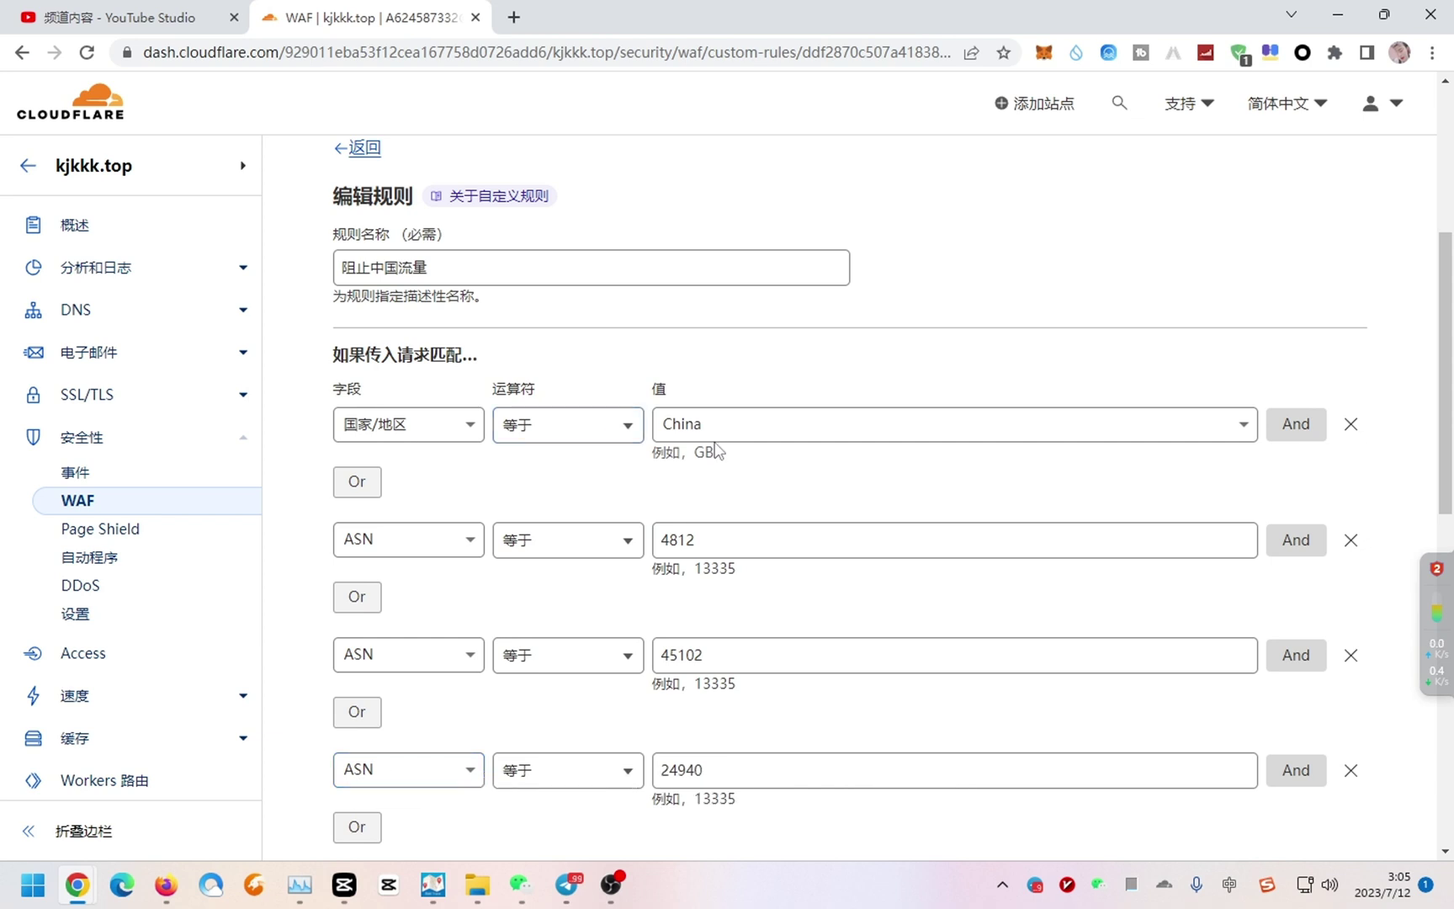
left_click(669, 429)
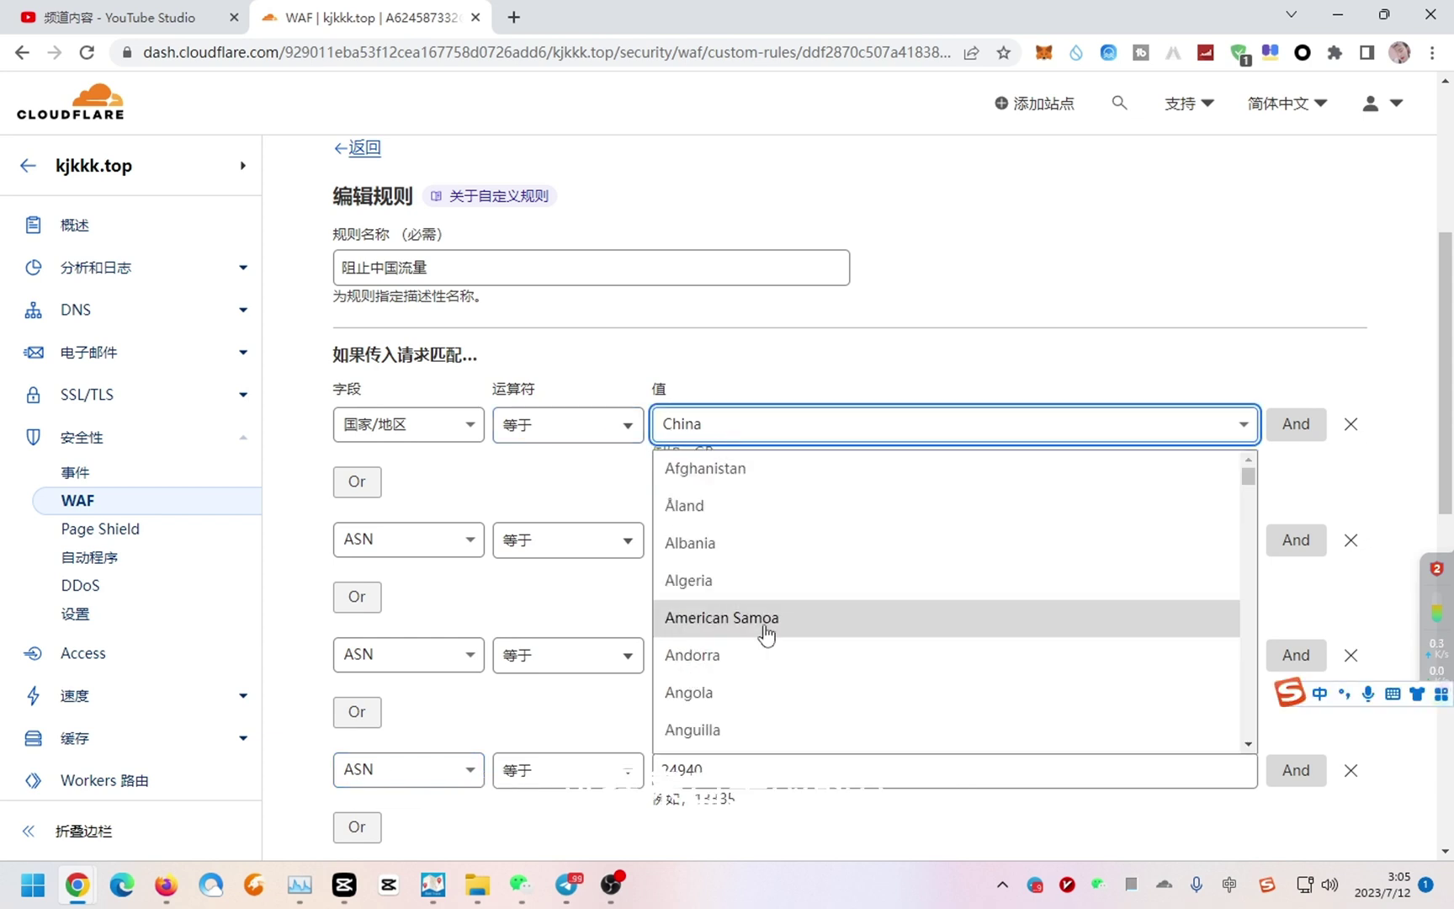
left_click(778, 352)
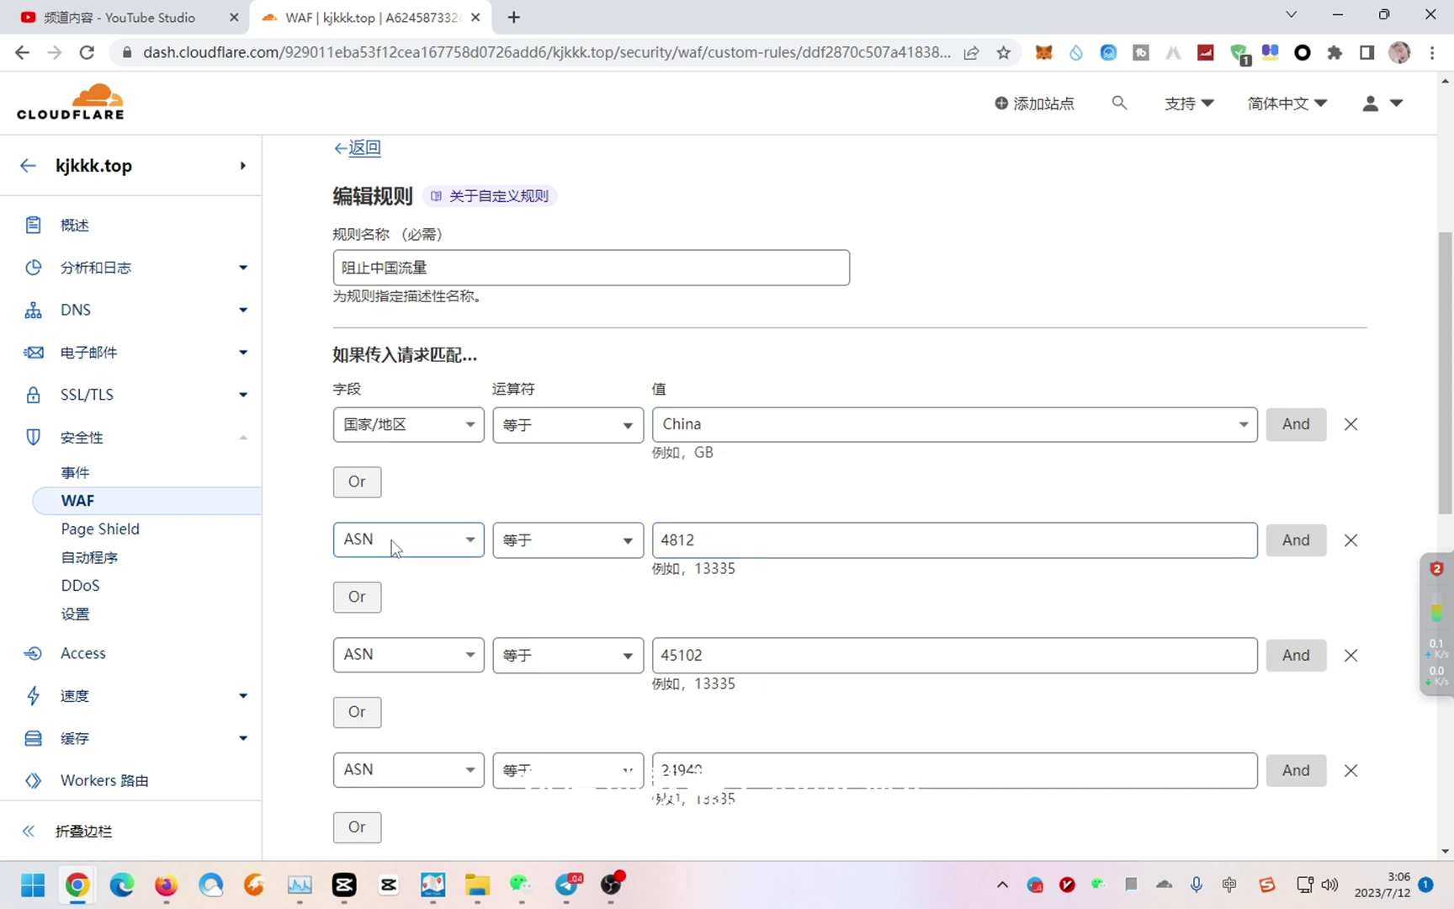
Review the rule's ASN conditions and expression preview, and examine the actions available for matching requests.
scroll(657, 497, "down", 3)
scroll(669, 489, "down", 5)
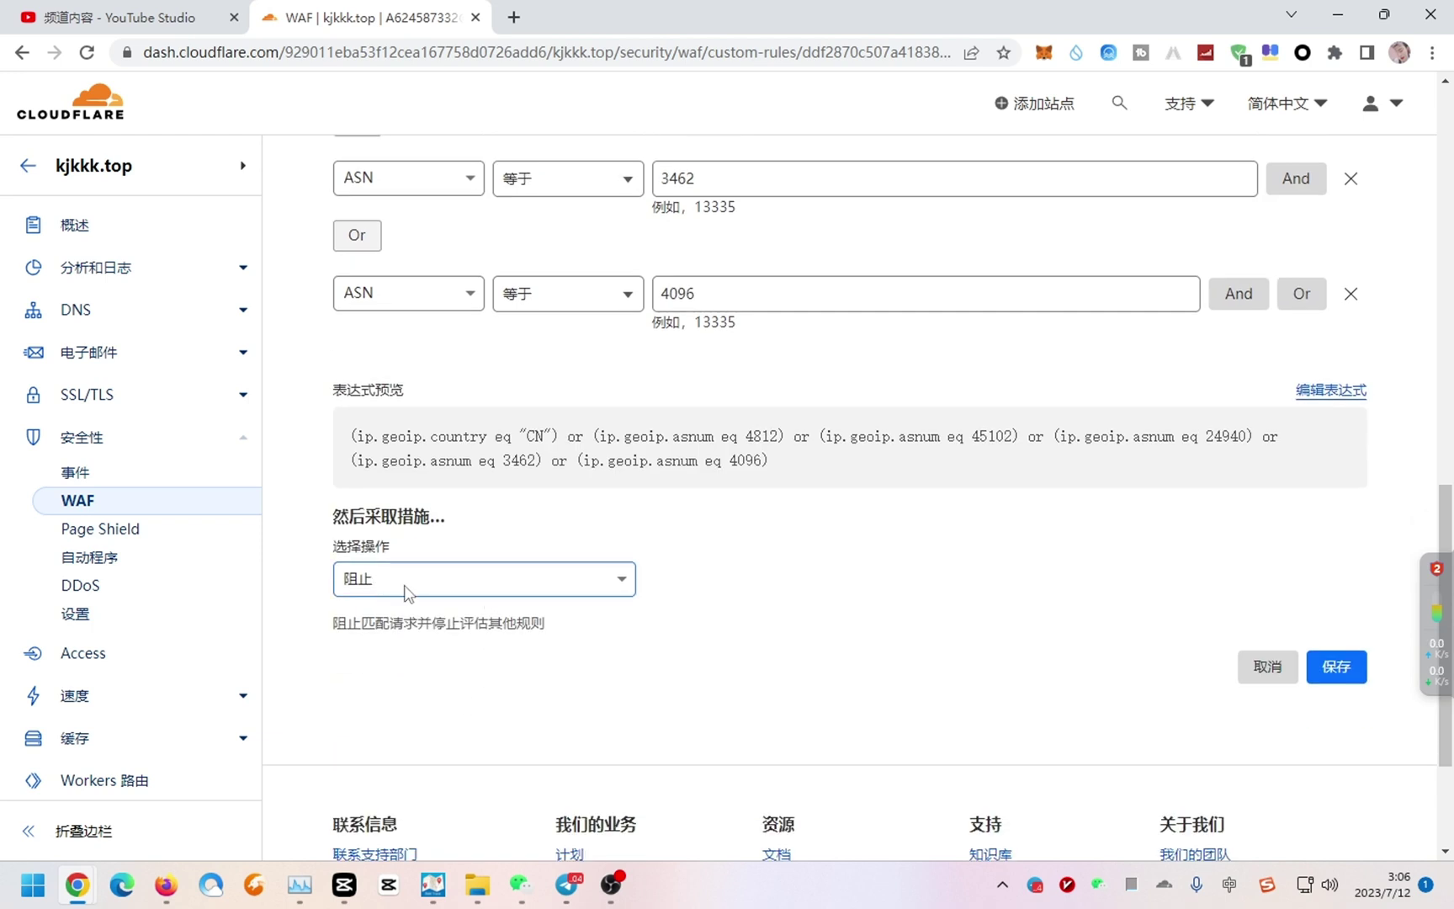
left_click(534, 592)
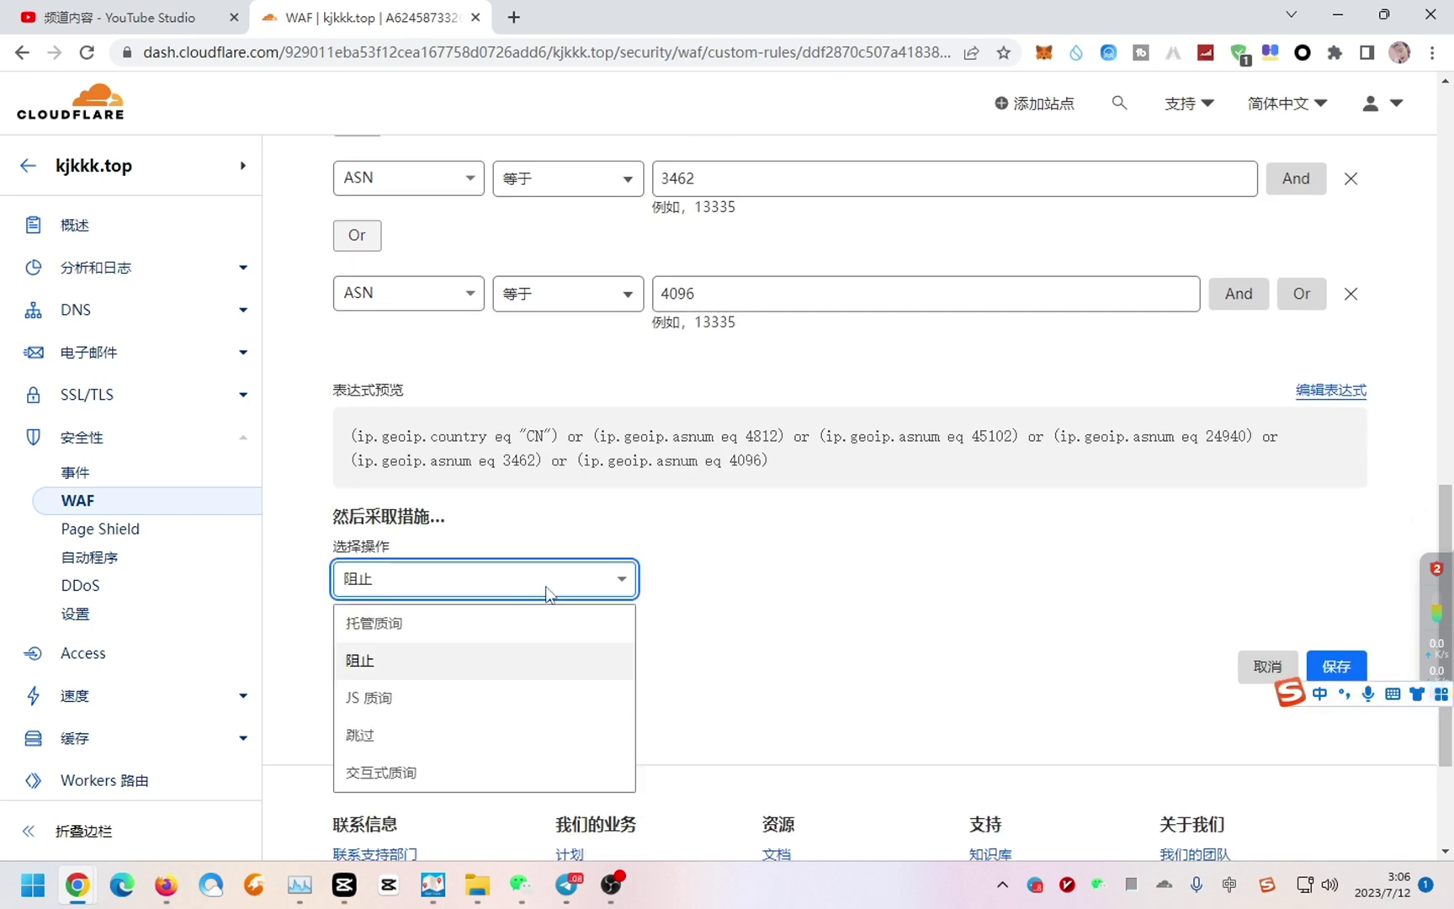
left_click(931, 551)
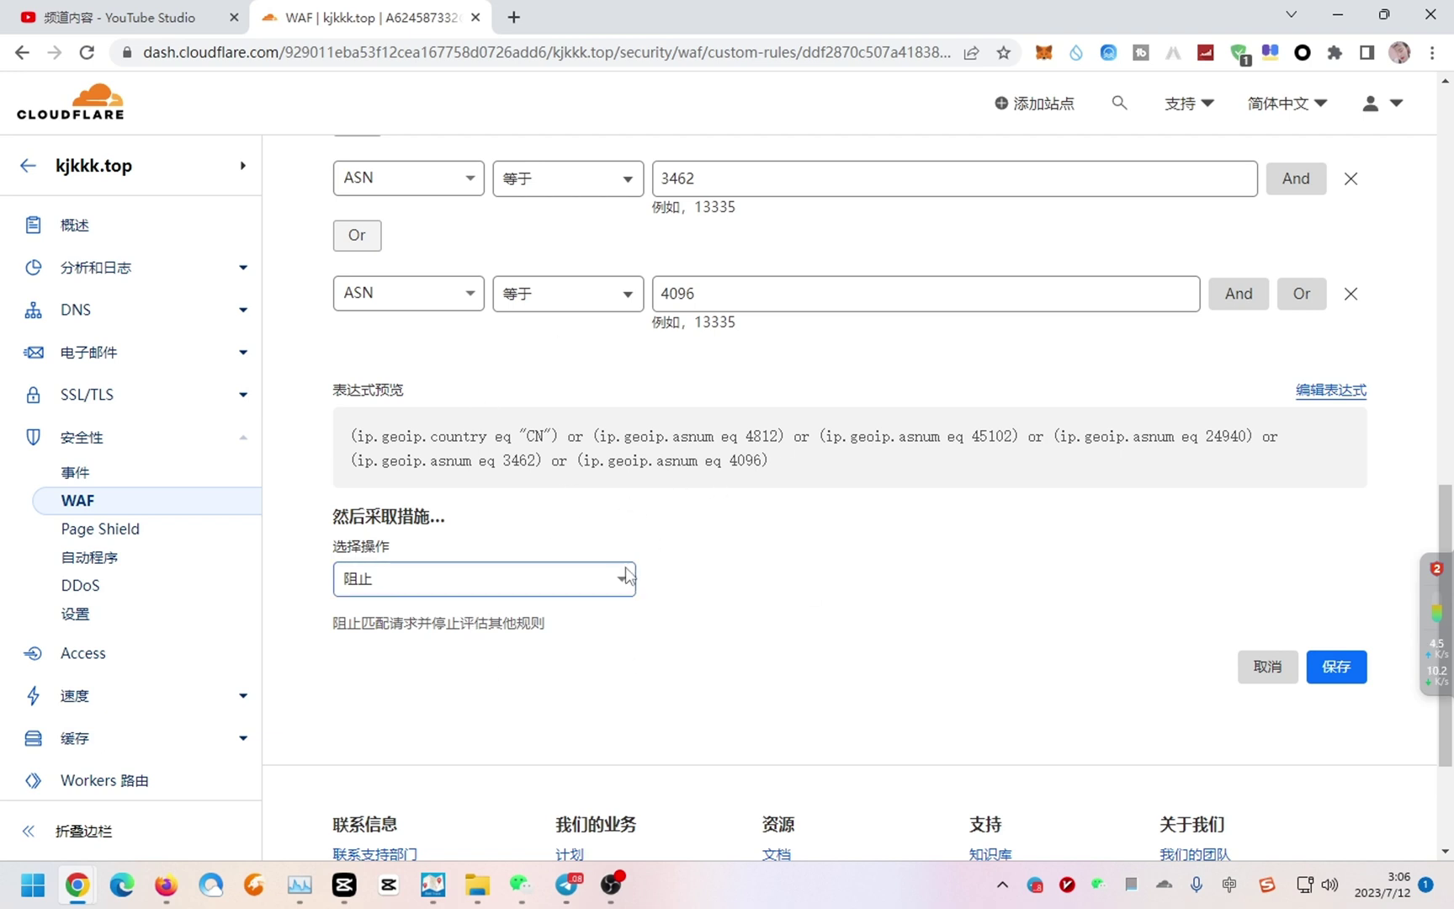
left_click(599, 578)
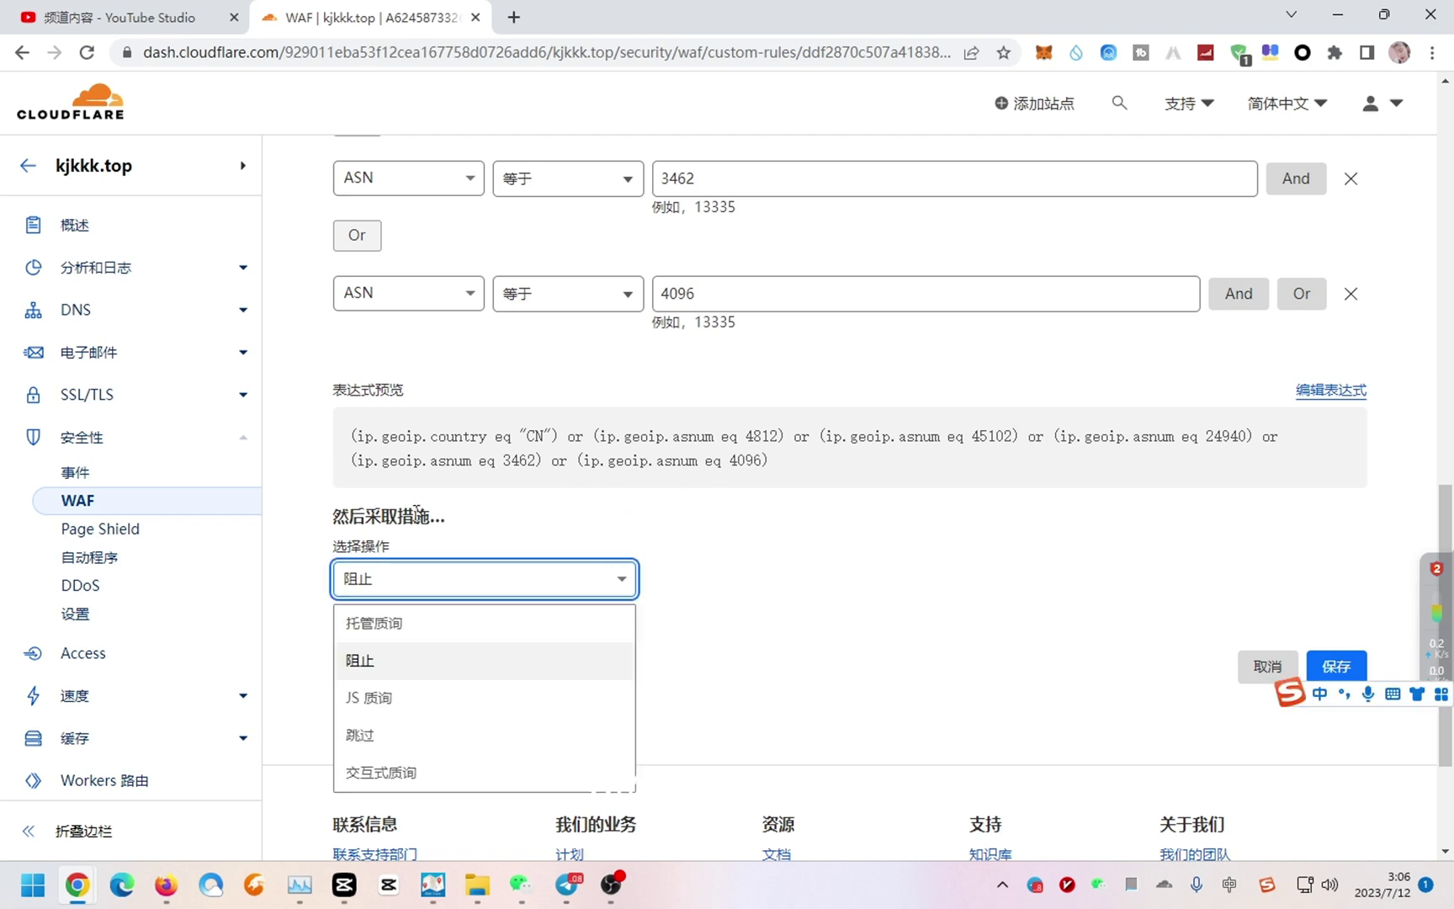
scroll(806, 452, "down", 2)
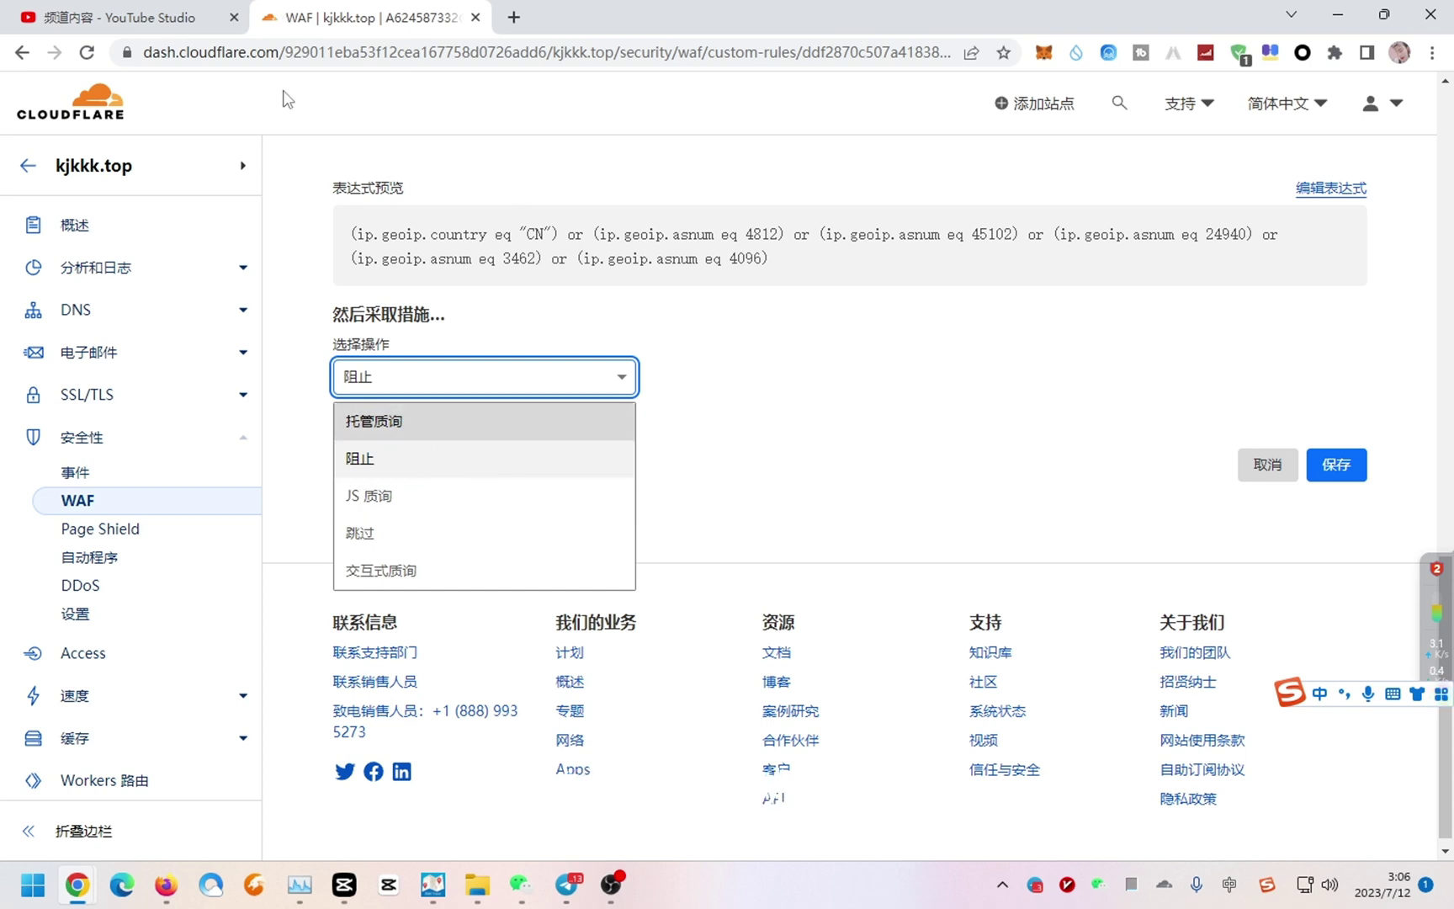
Clear the system proxy in the proxy client and try to load kjkk.top in a new browser tab.
right_click(1069, 885)
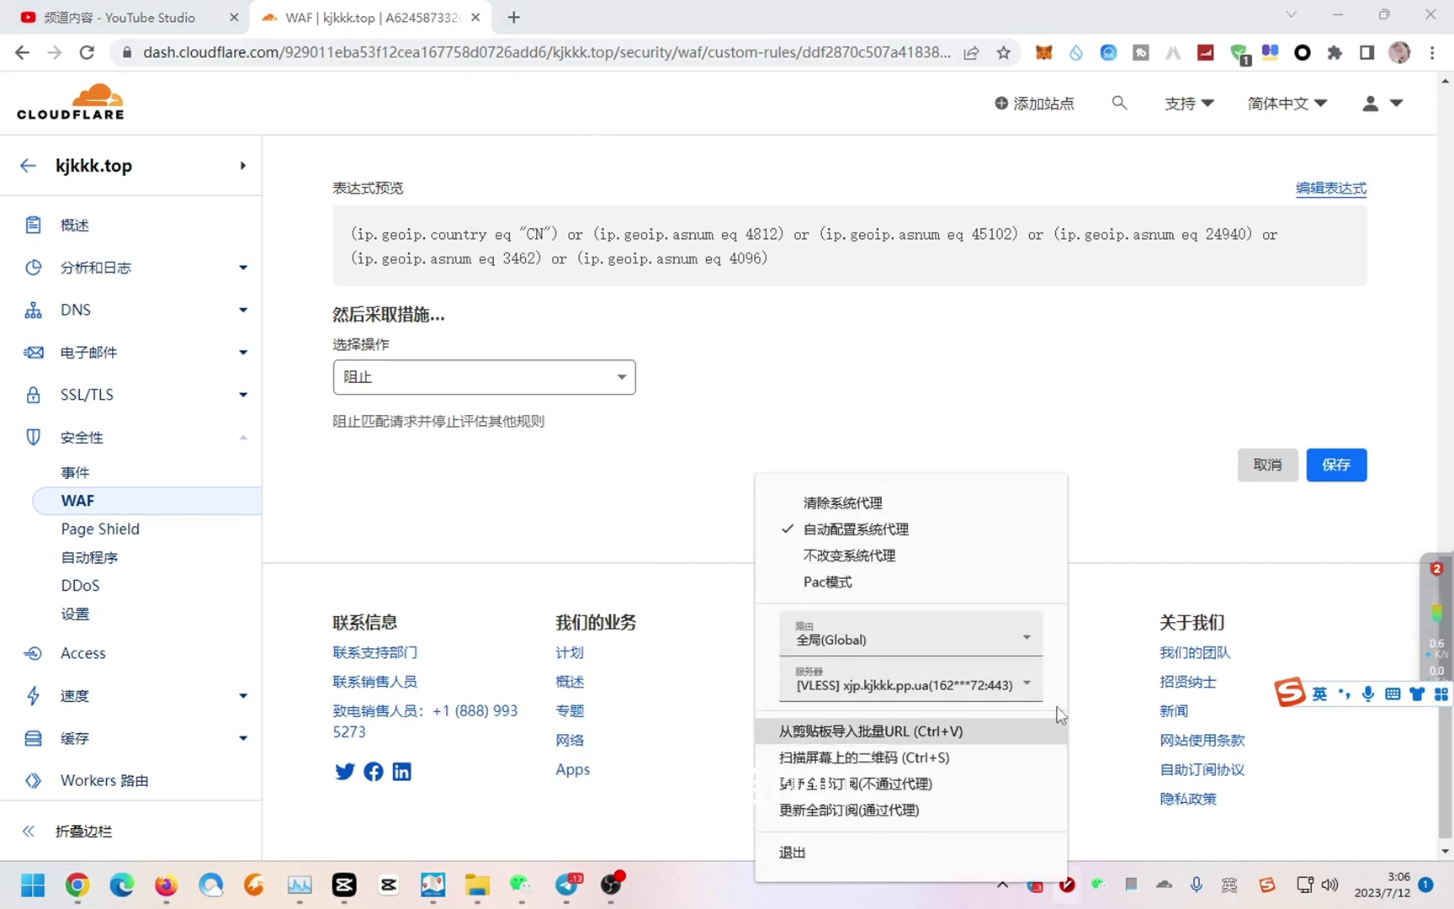
left_click(913, 493)
left_click(515, 18)
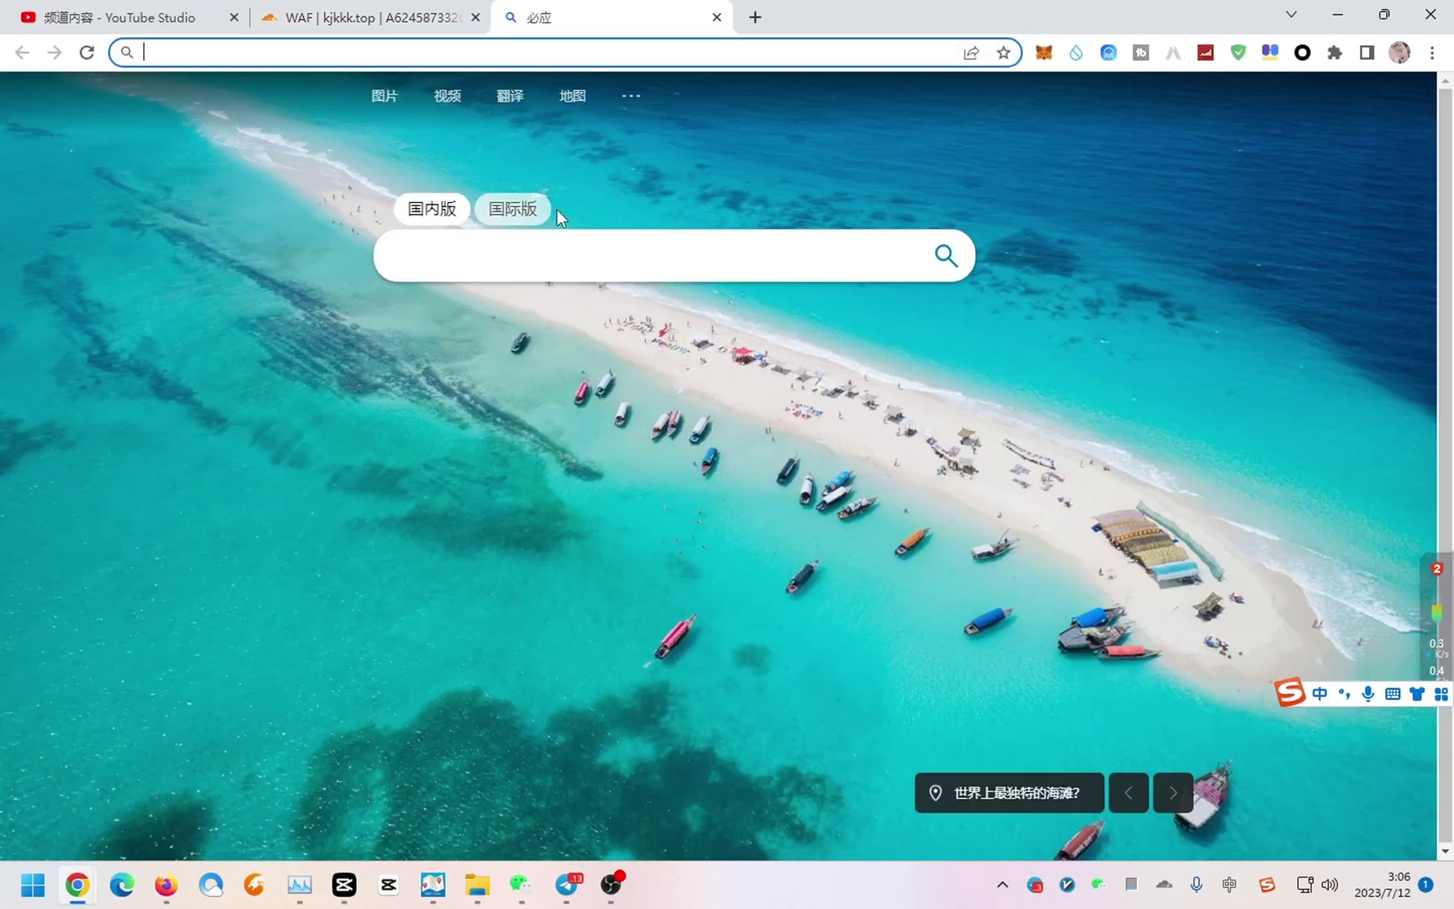
type("kjkk")
key("shift")
type(".top")
key("Return")
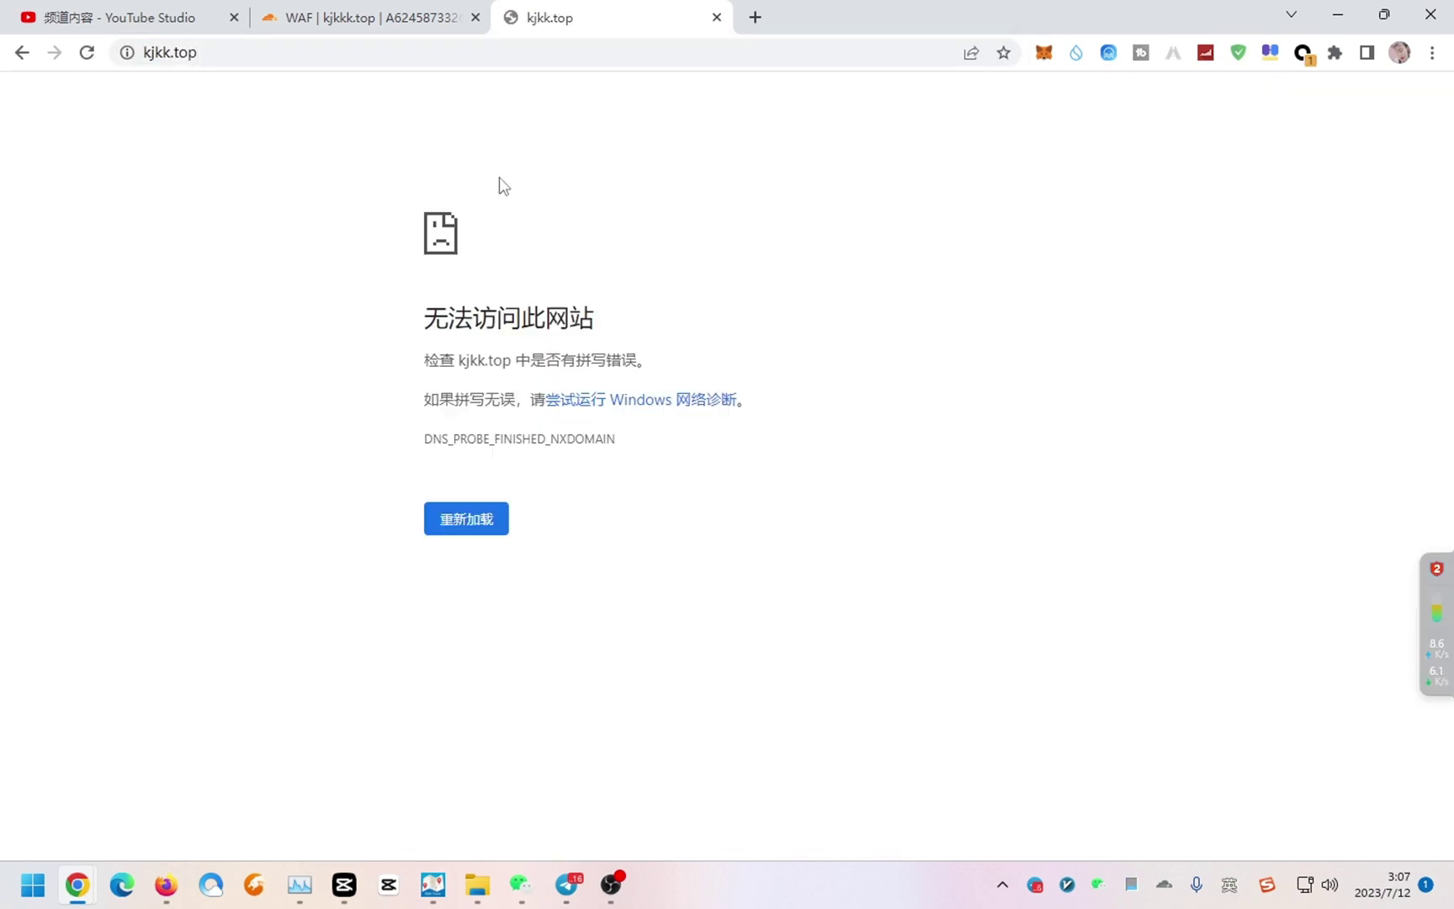
Correct the address to kjkkk.top, load it to test the blocking rule, and dismiss the translation offer.
left_click(160, 59)
double_click(161, 59)
left_click(166, 56)
type("k")
key("Return")
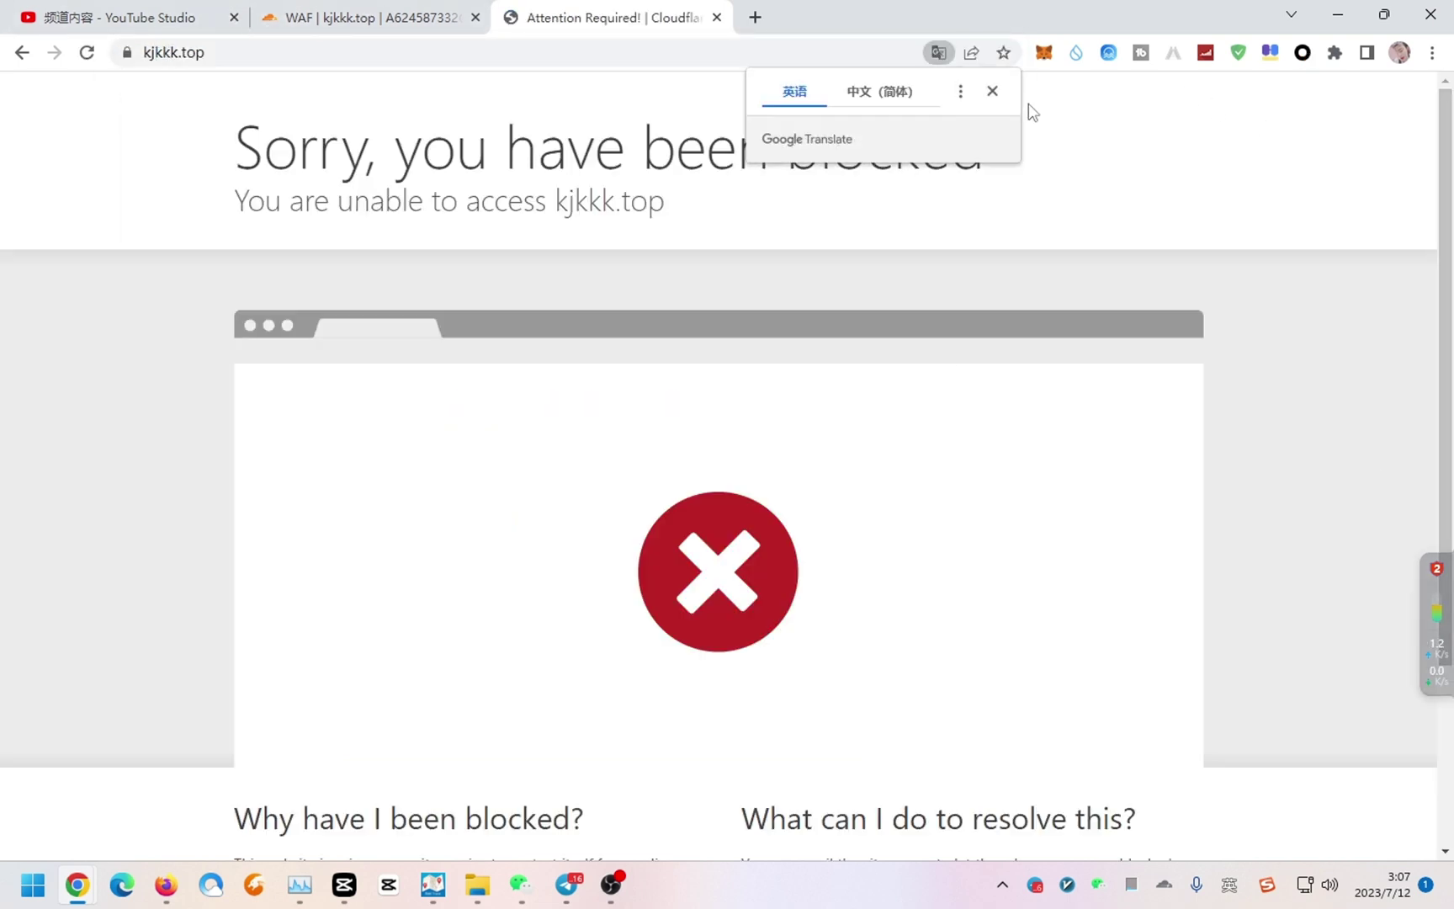
left_click(992, 91)
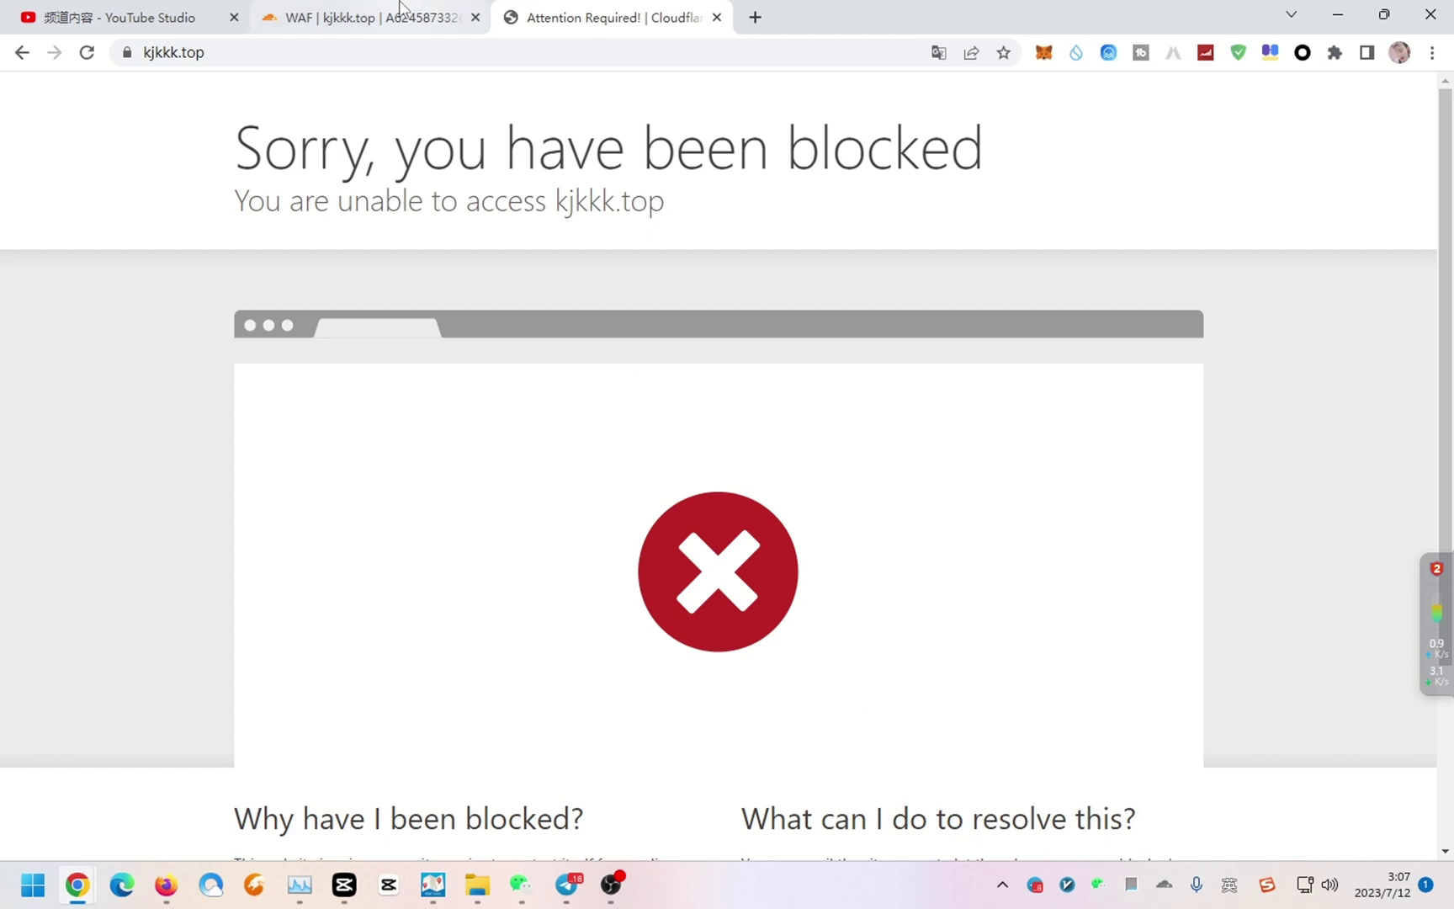
Return to the China-blocking rule in the Cloudflare dashboard and try 托管质询 and JS 质询 as its action.
left_click(370, 17)
left_click(478, 362)
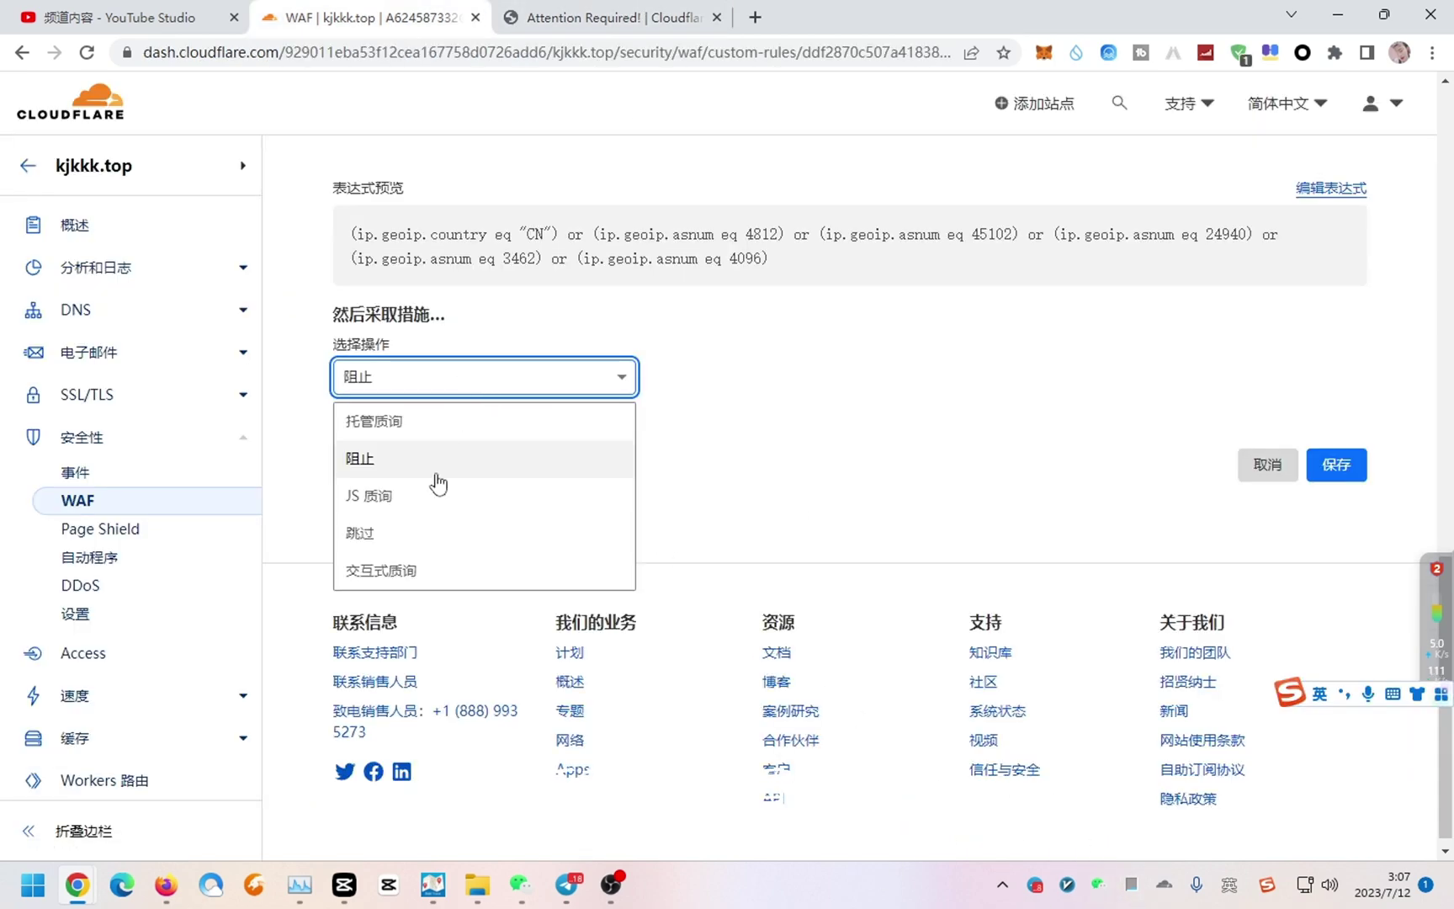
left_click(416, 423)
left_click(436, 384)
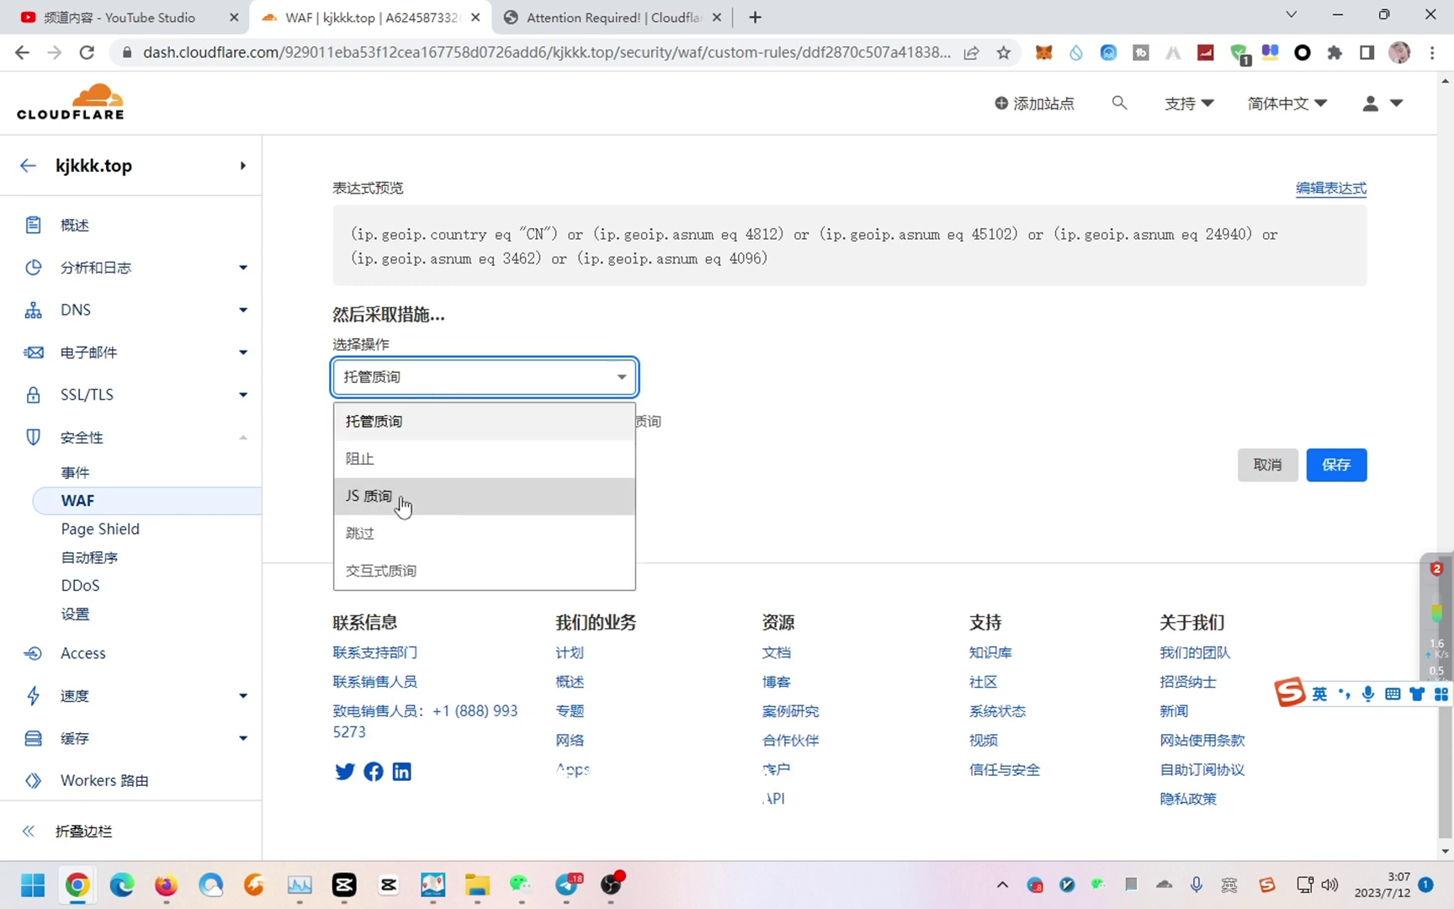
left_click(406, 492)
left_click(418, 387)
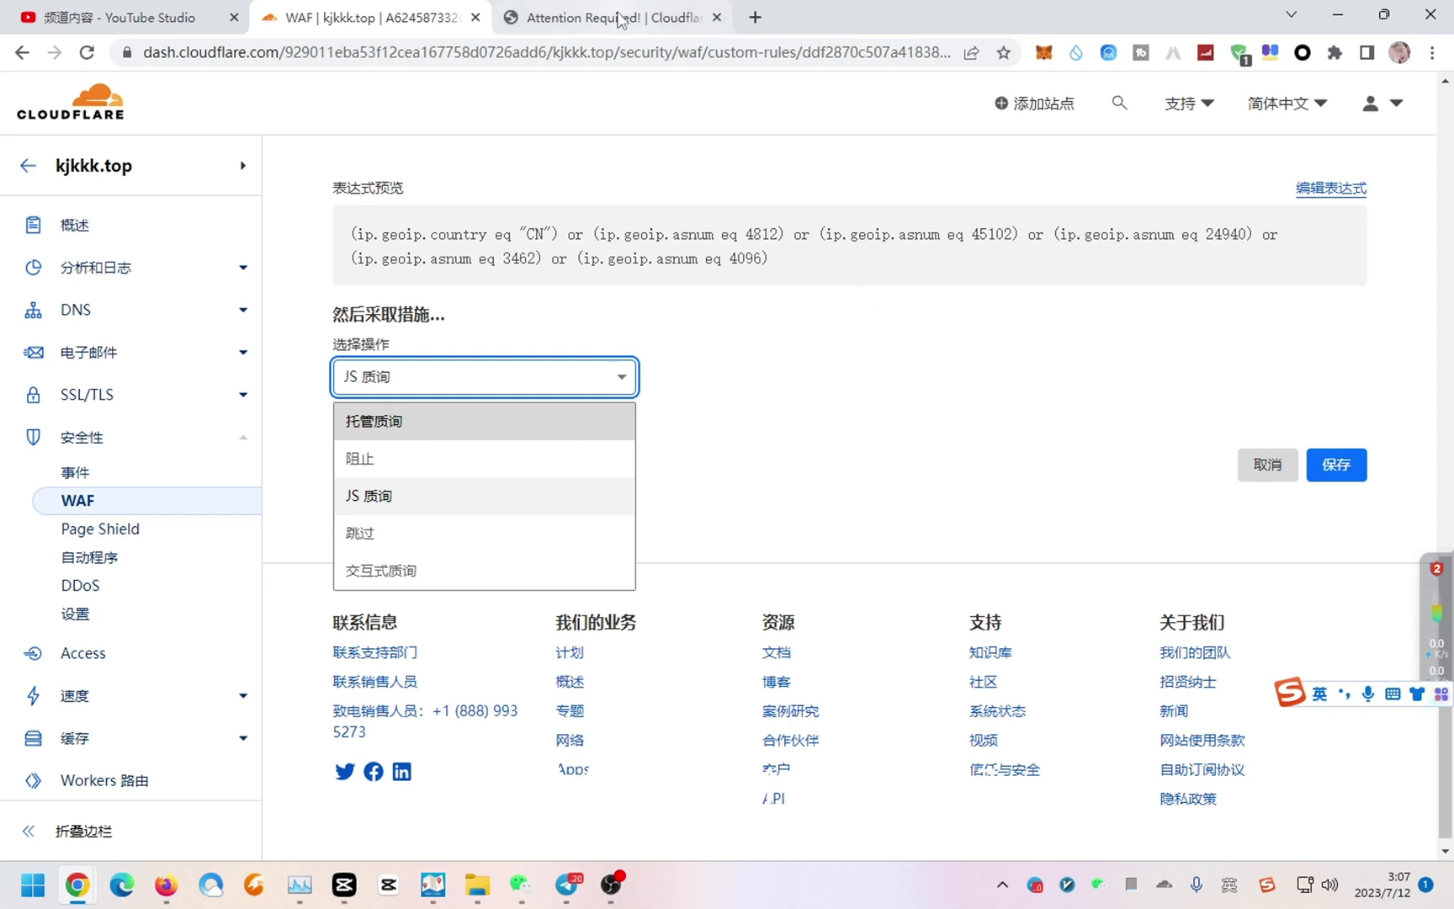
key("Down")
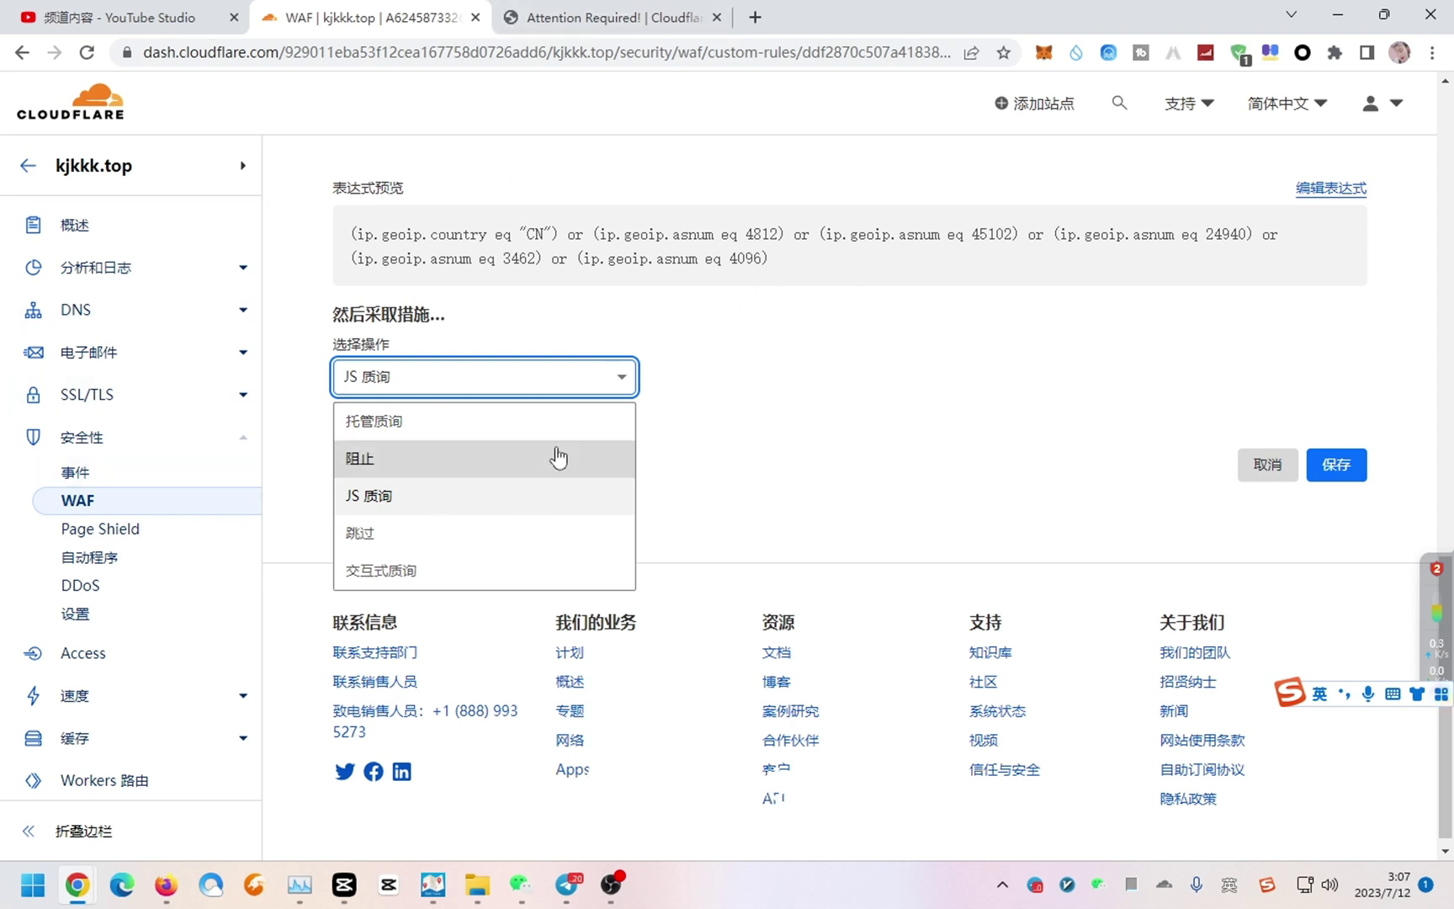
key("Up")
key("Down")
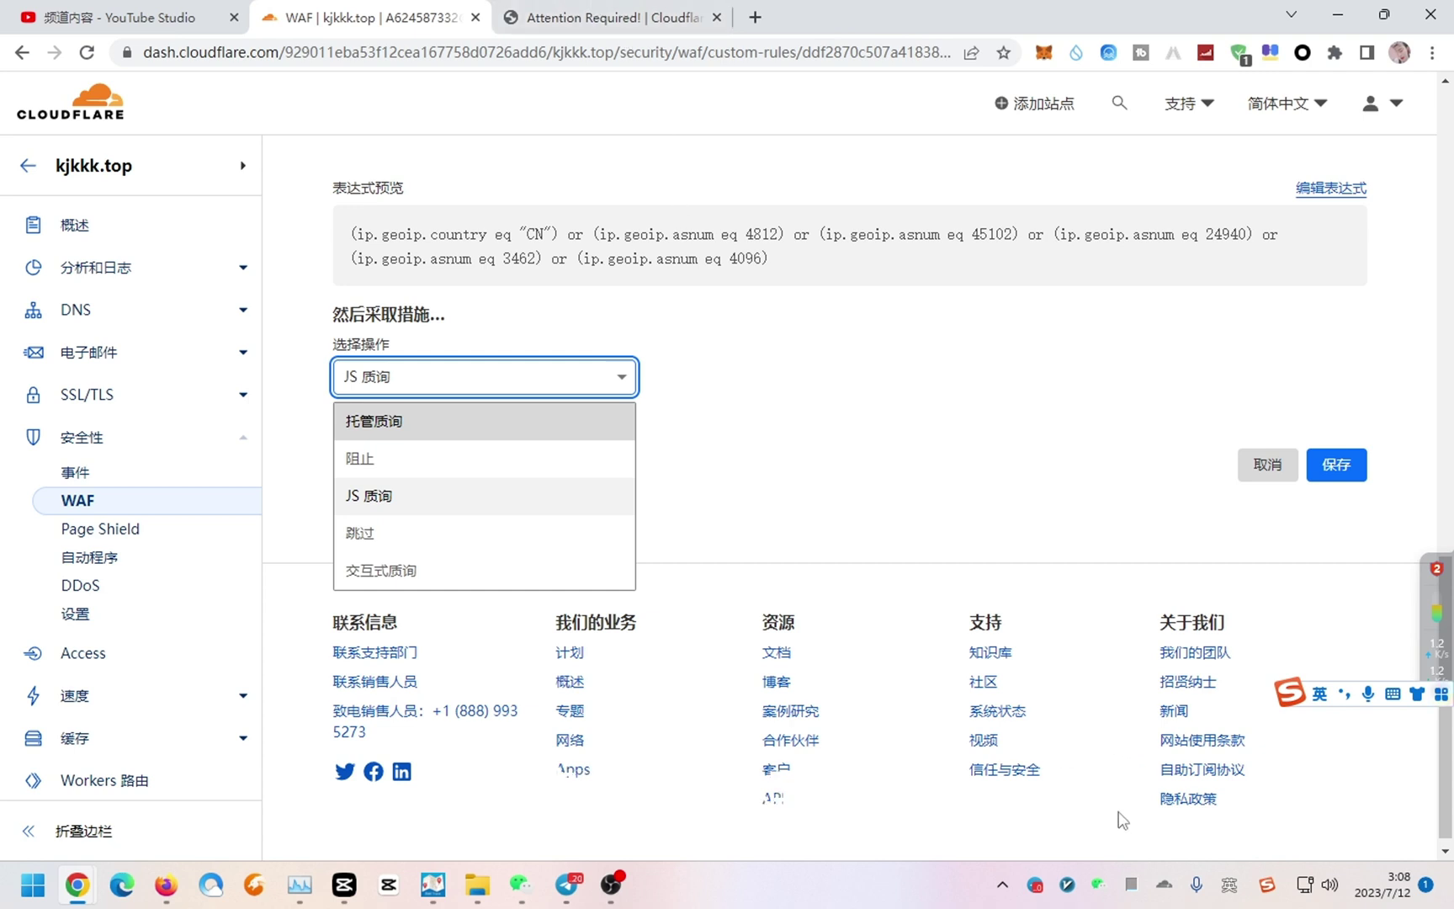
Set the proxy client to 自动配置系统代理 and reload kjkkk.top to test access through the proxy.
right_click(1068, 884)
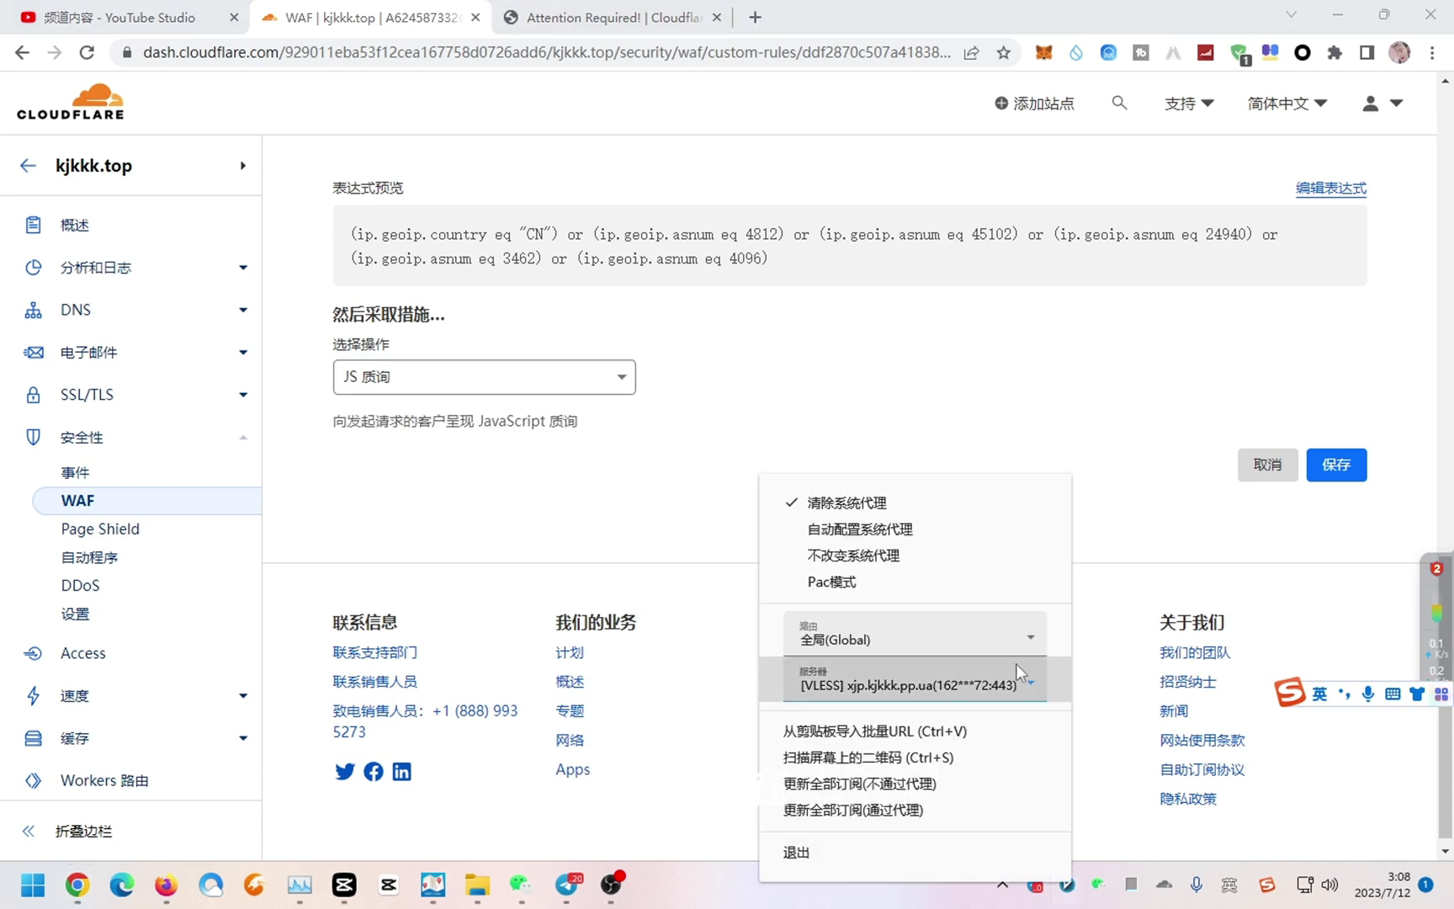
left_click(939, 541)
left_click(598, 15)
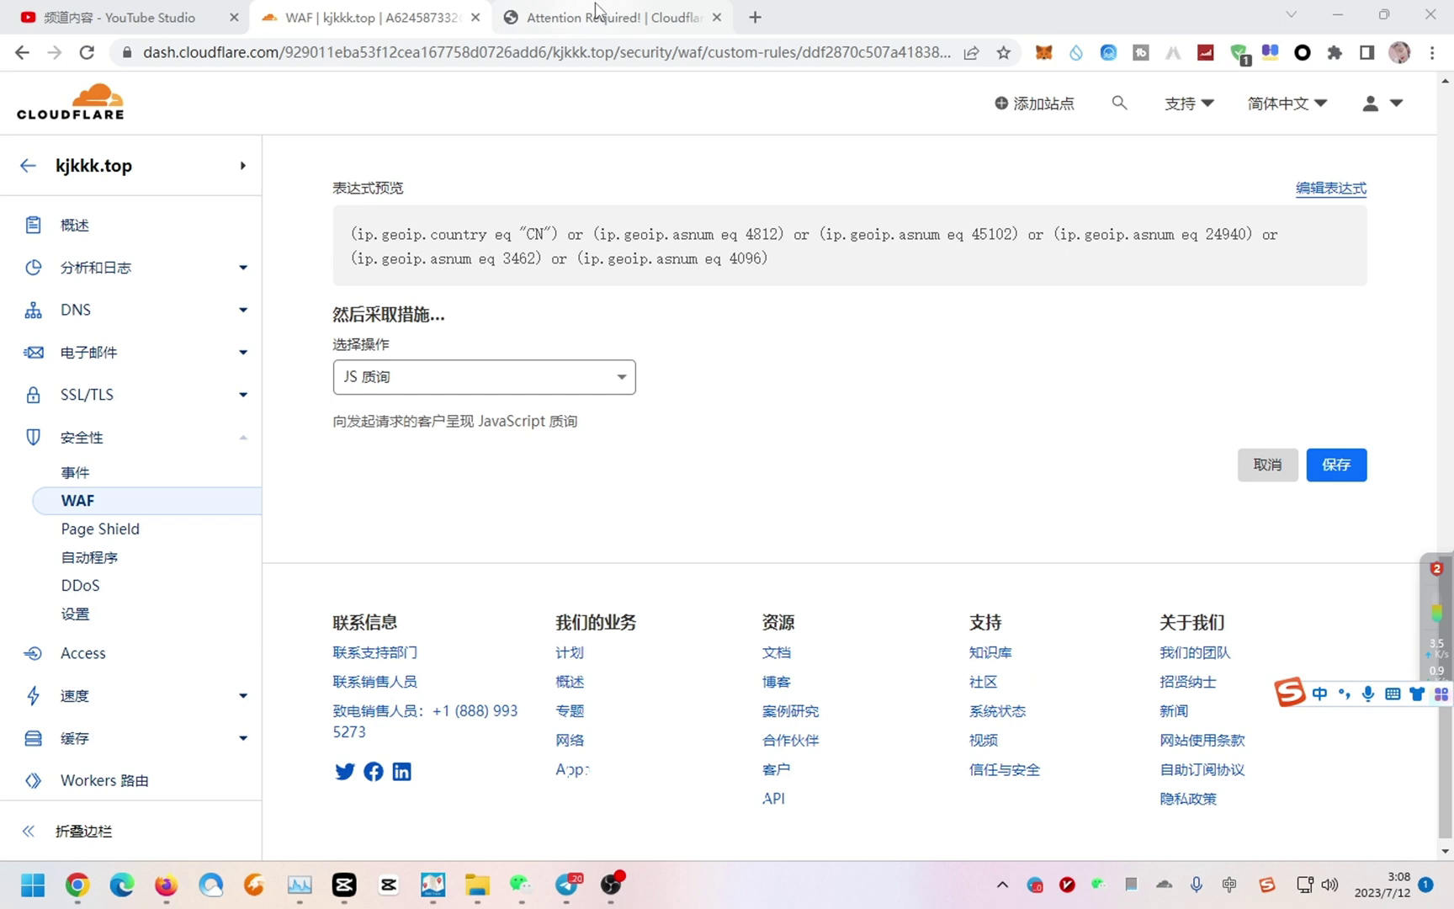
left_click(87, 52)
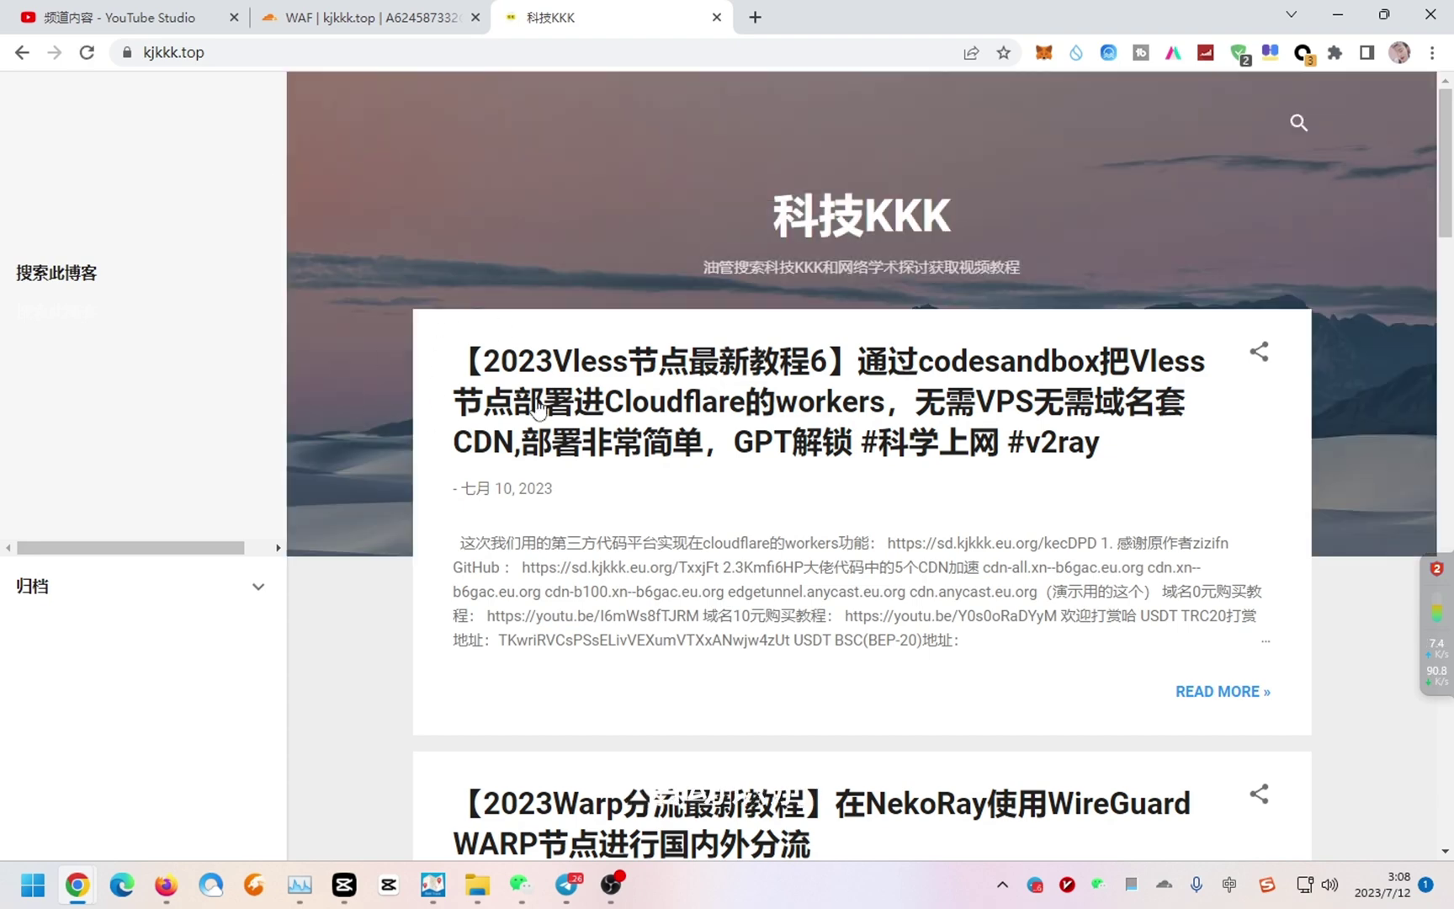
Examine the available actions for the China-blocking rule, including 阻止, 跳过 and 交互式质询, and cancel editing the rule.
left_click(383, 13)
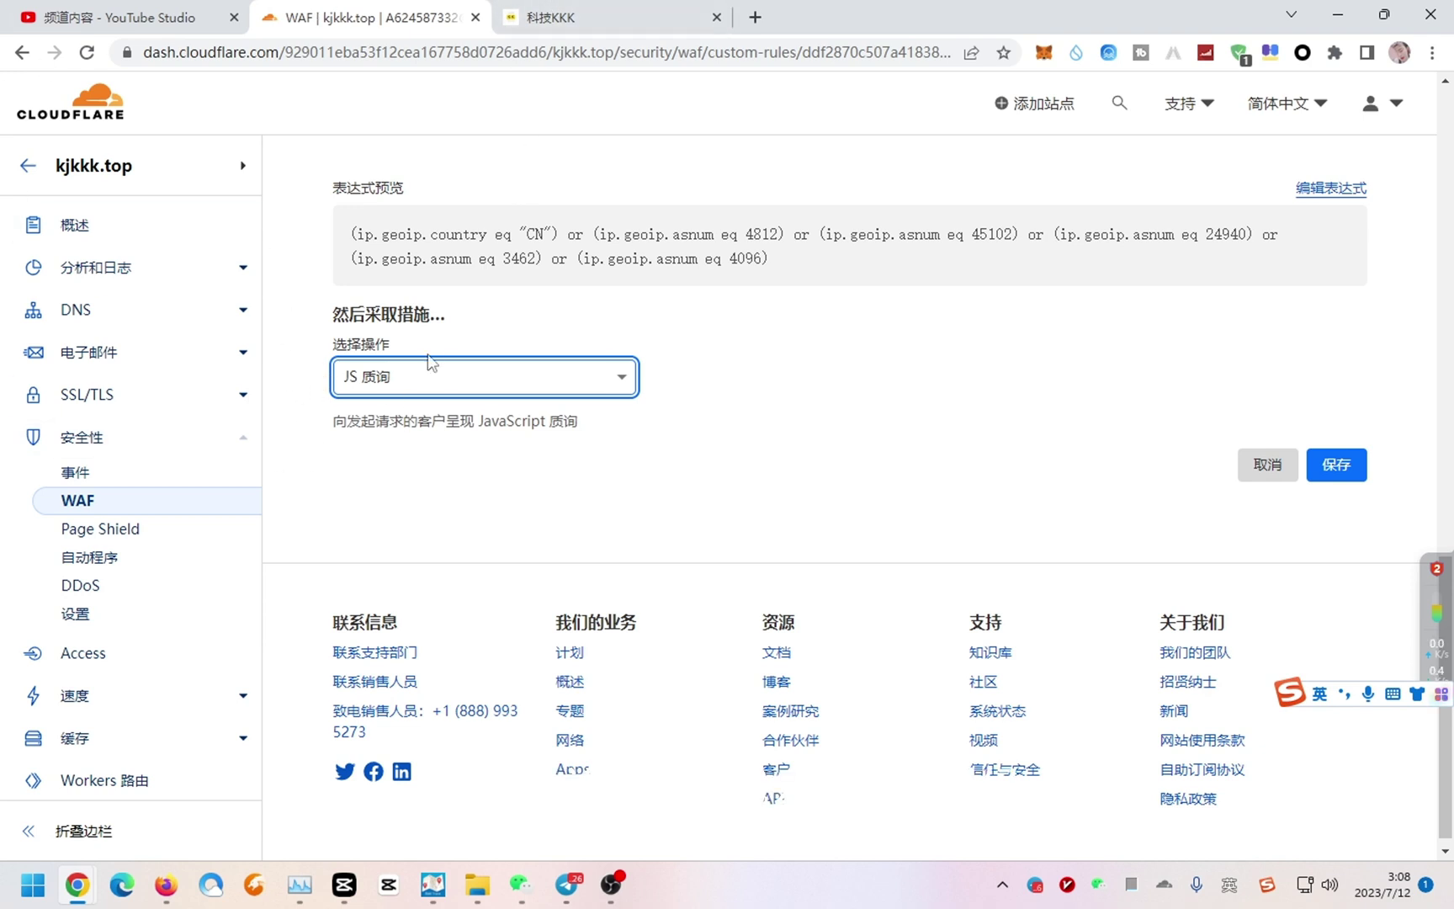
left_click(555, 368)
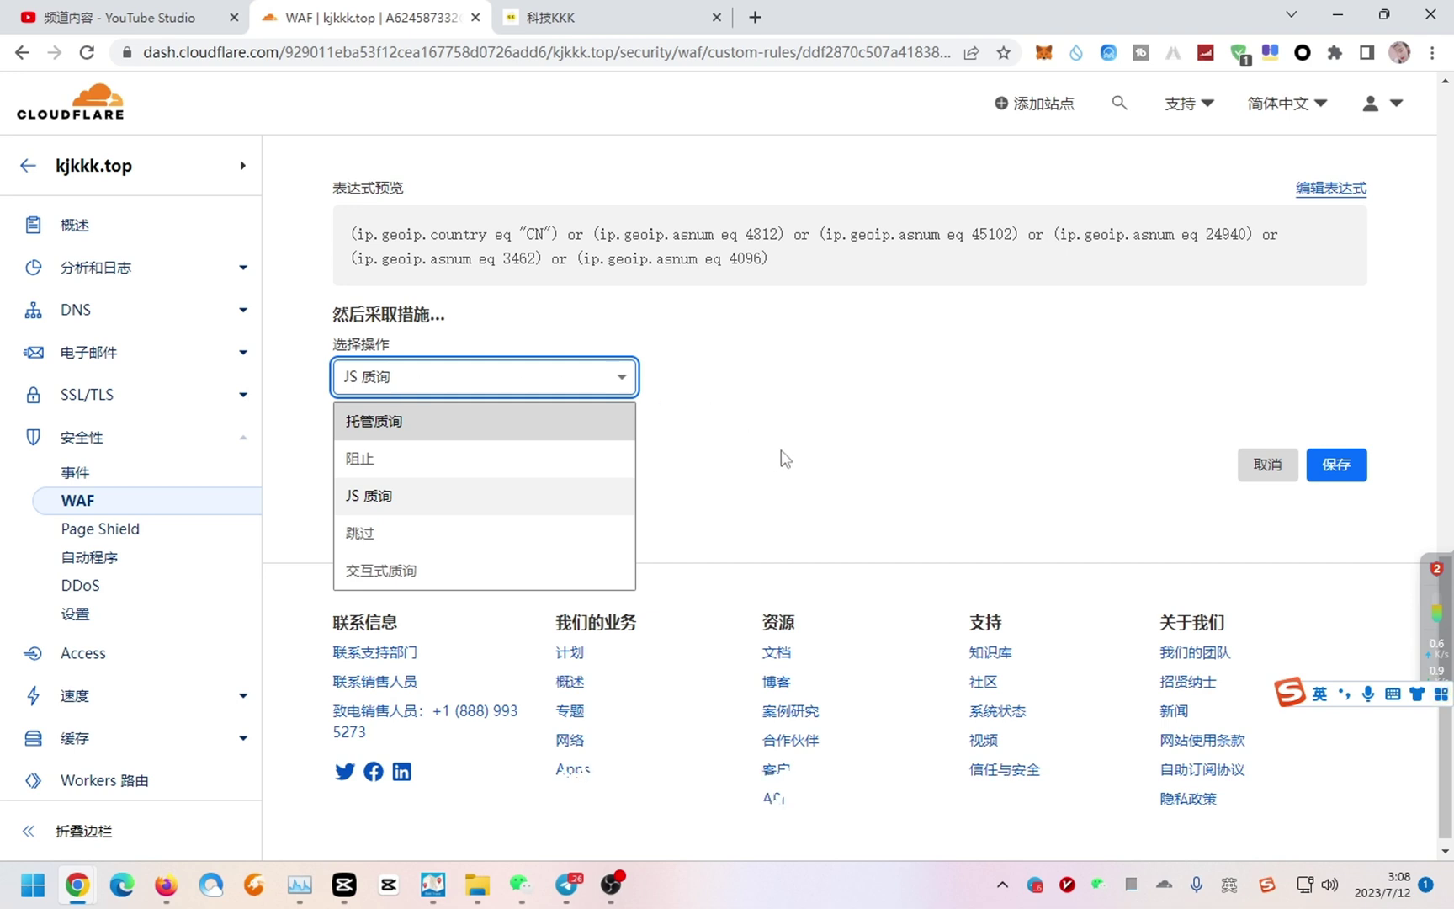
left_click(850, 448)
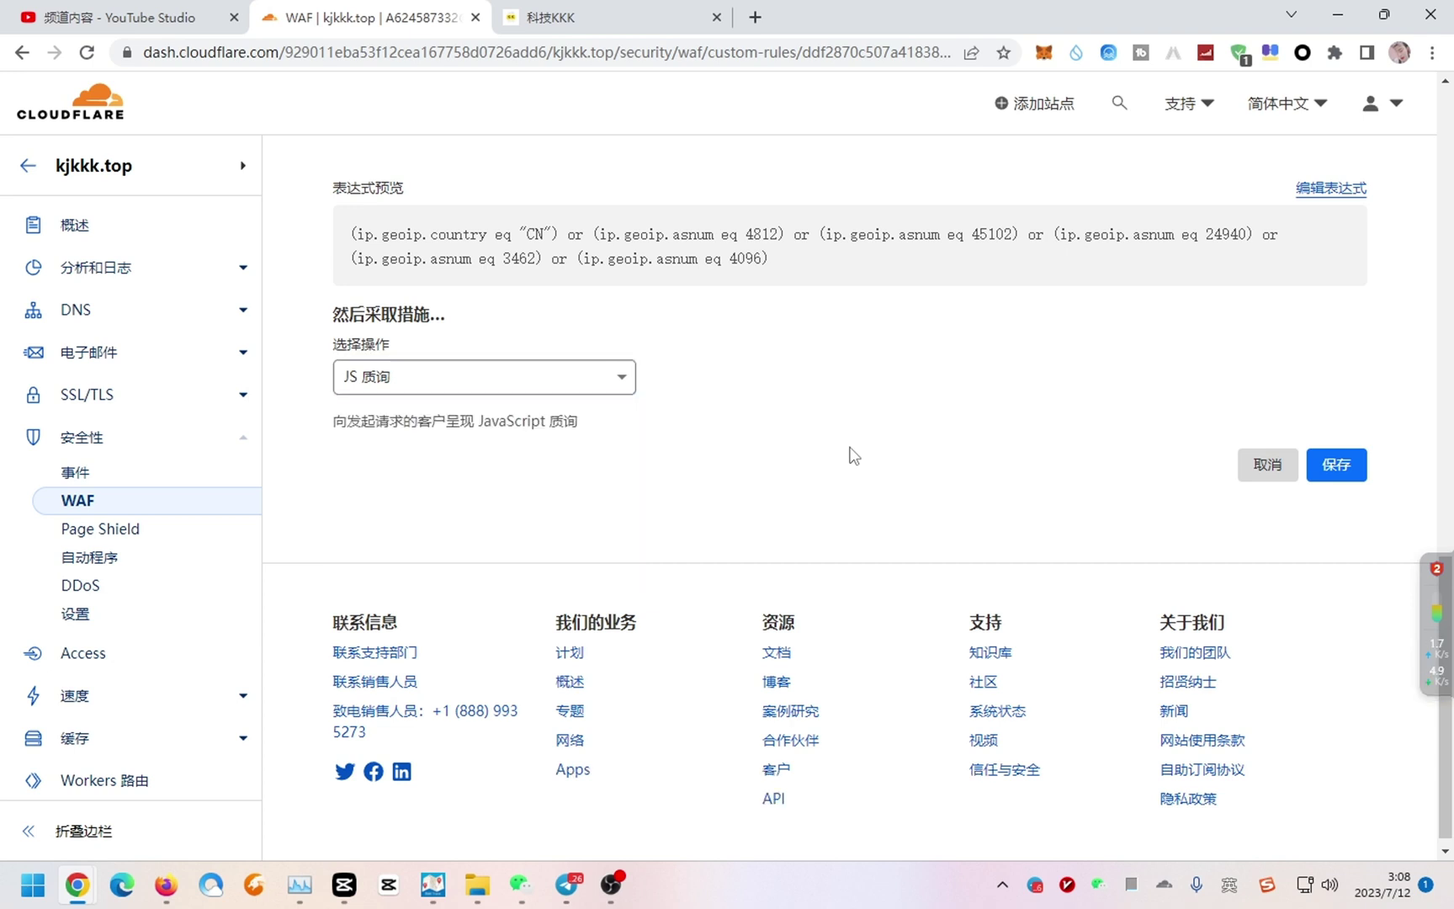
left_click(529, 377)
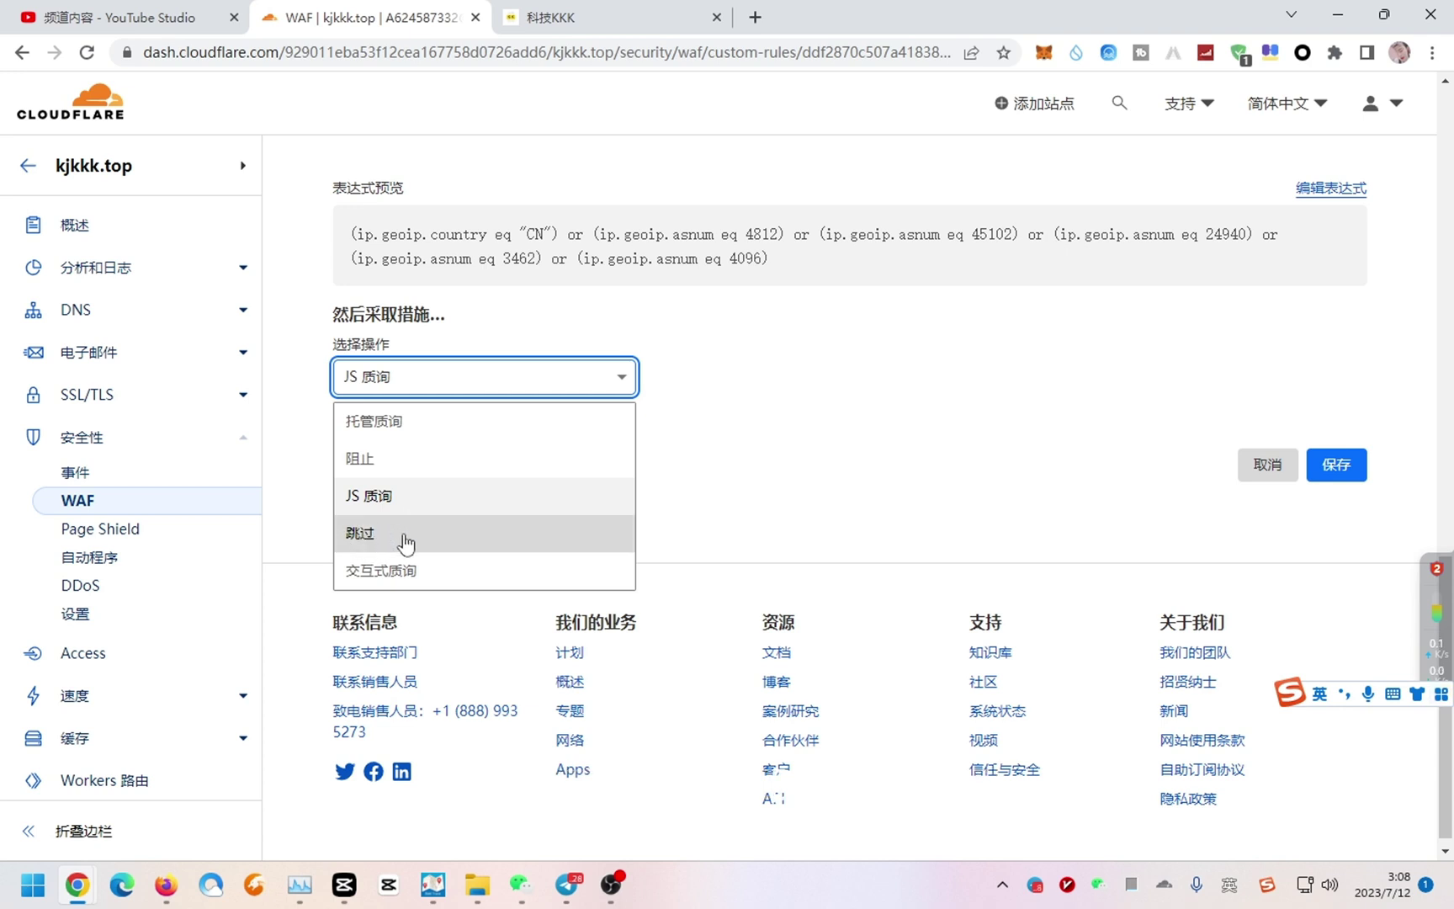
left_click(804, 337)
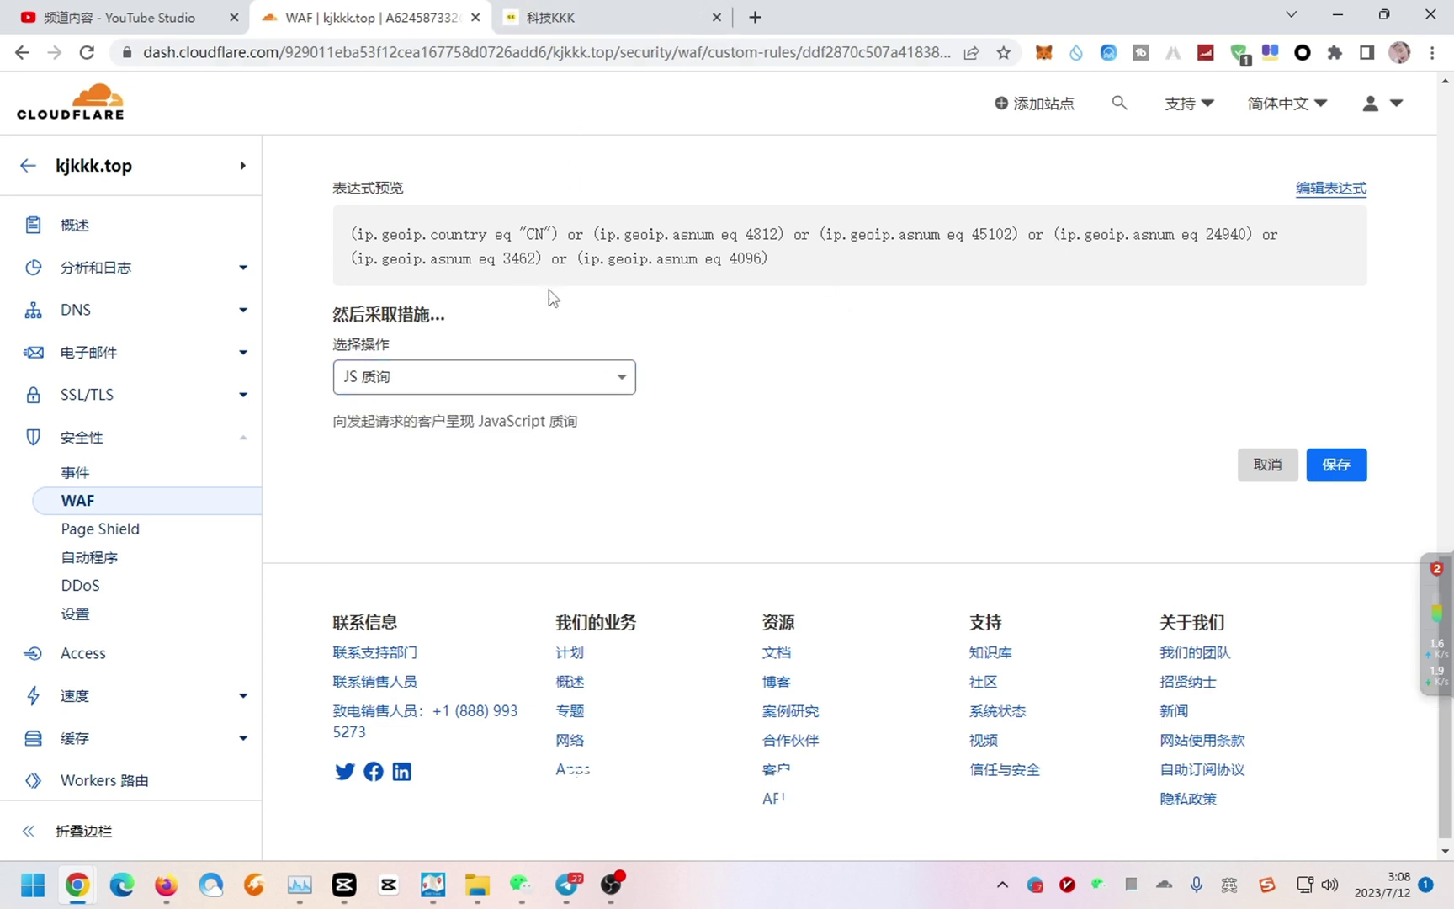
left_click(558, 385)
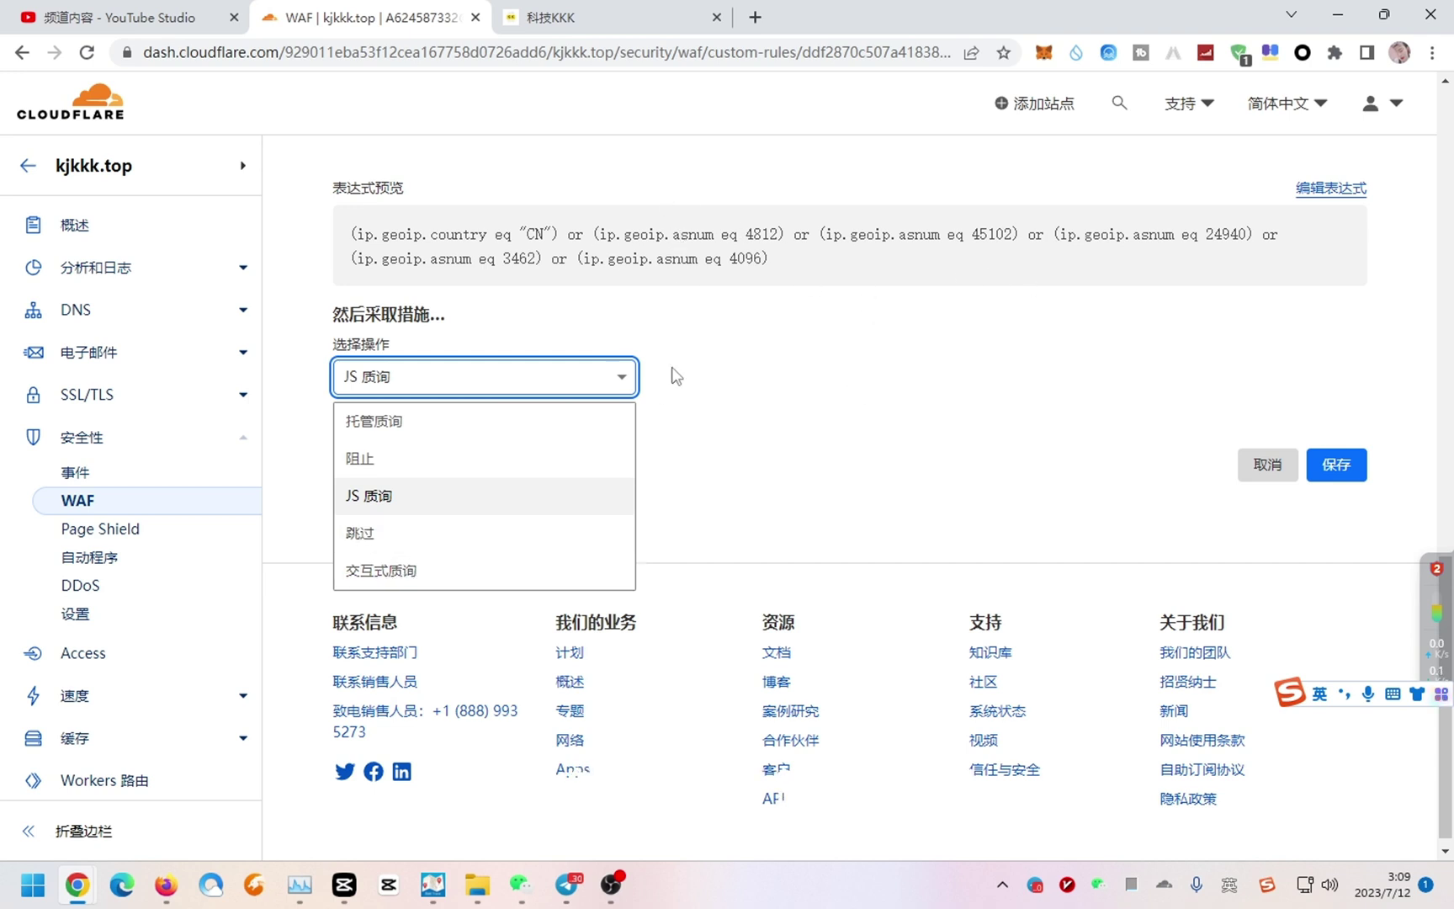
key("Up")
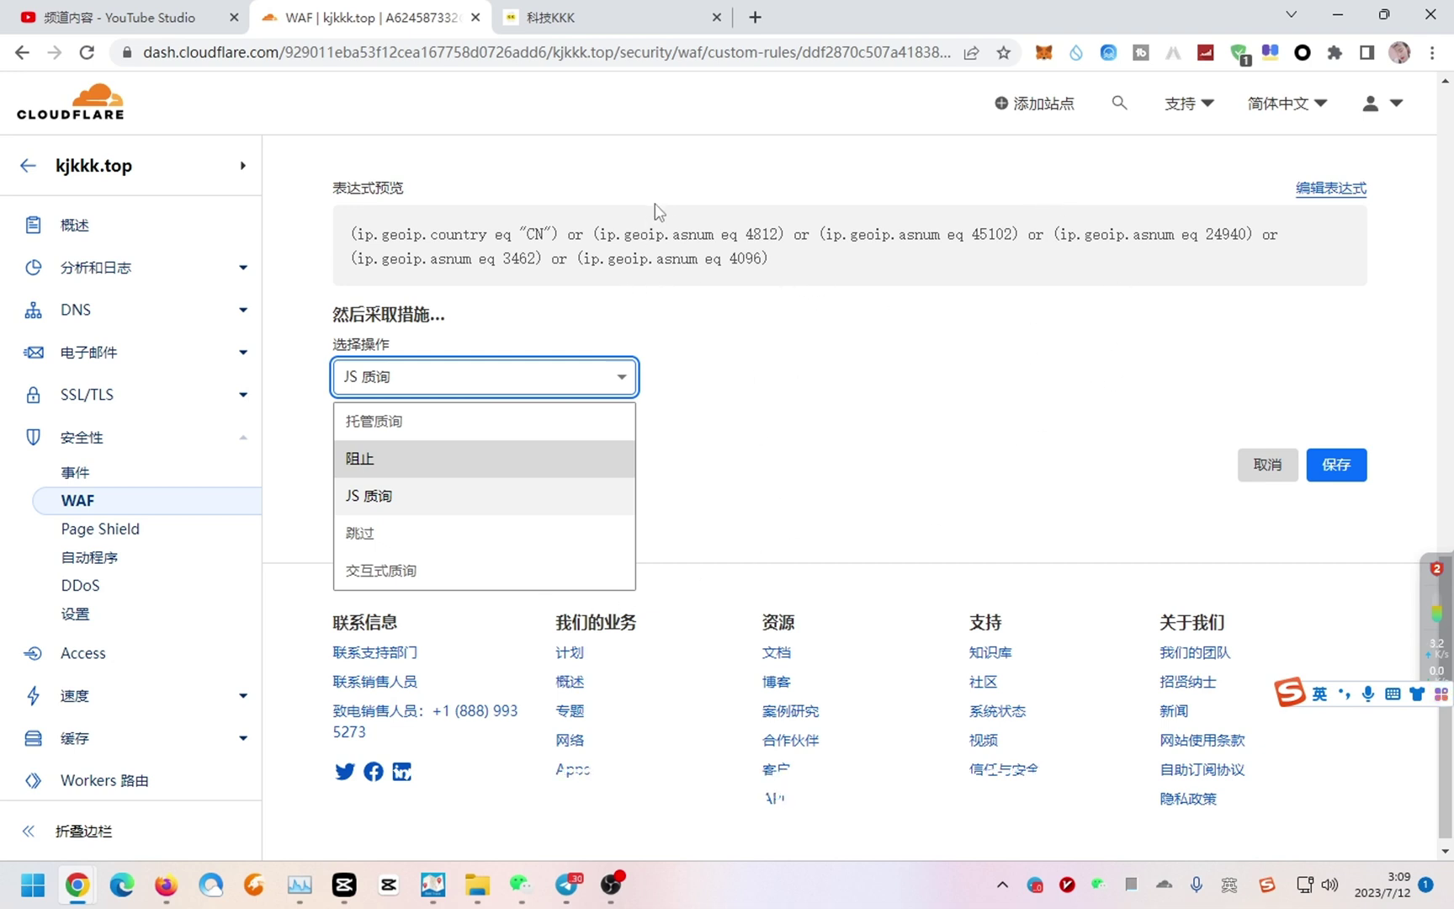
key("Up")
key("Down")
key("Down")
key("Down")
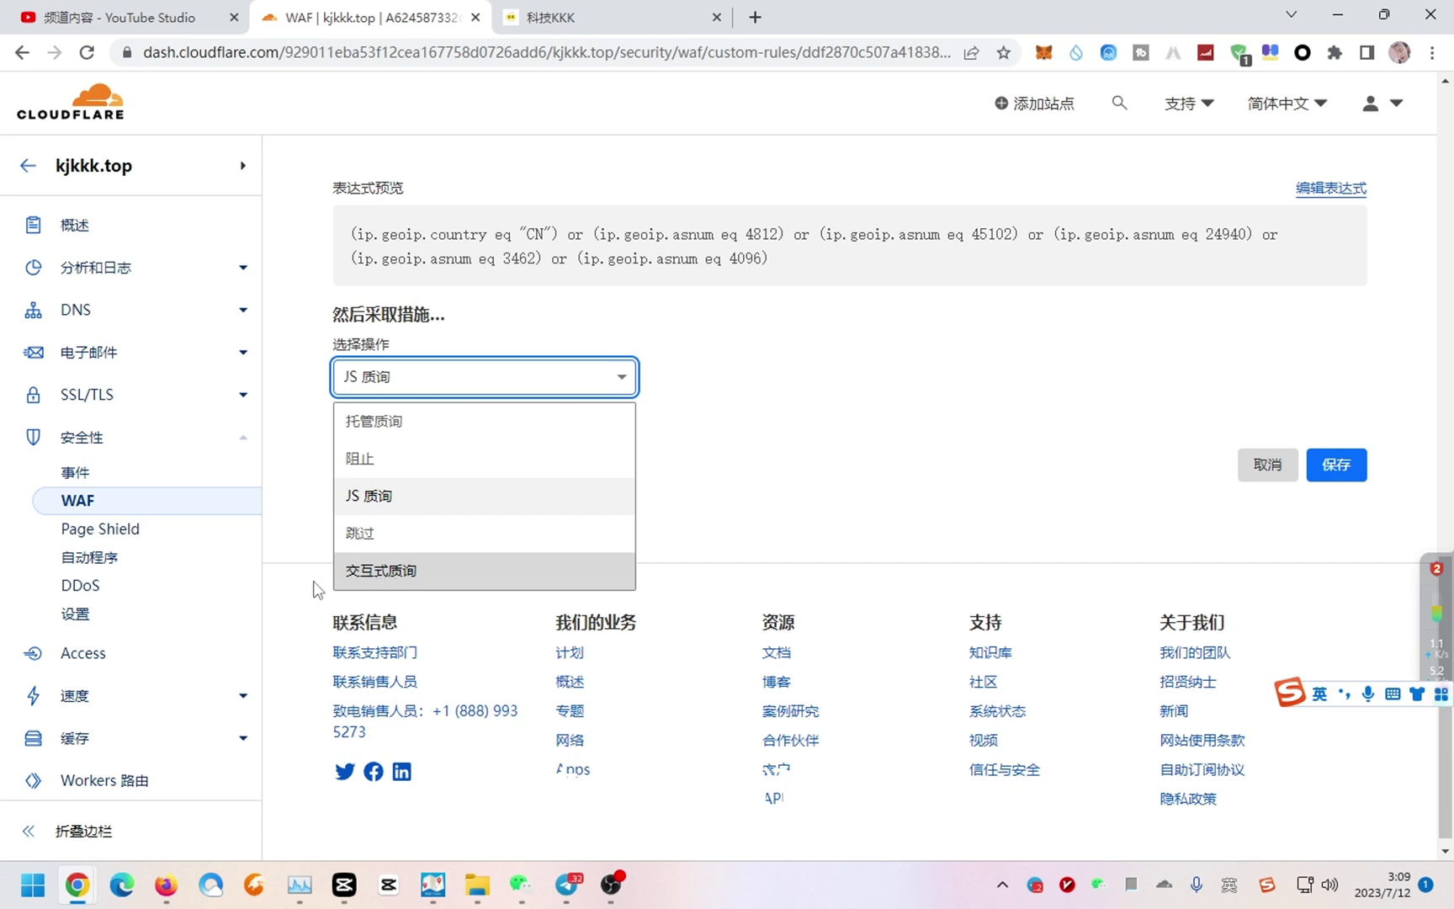
left_click(702, 421)
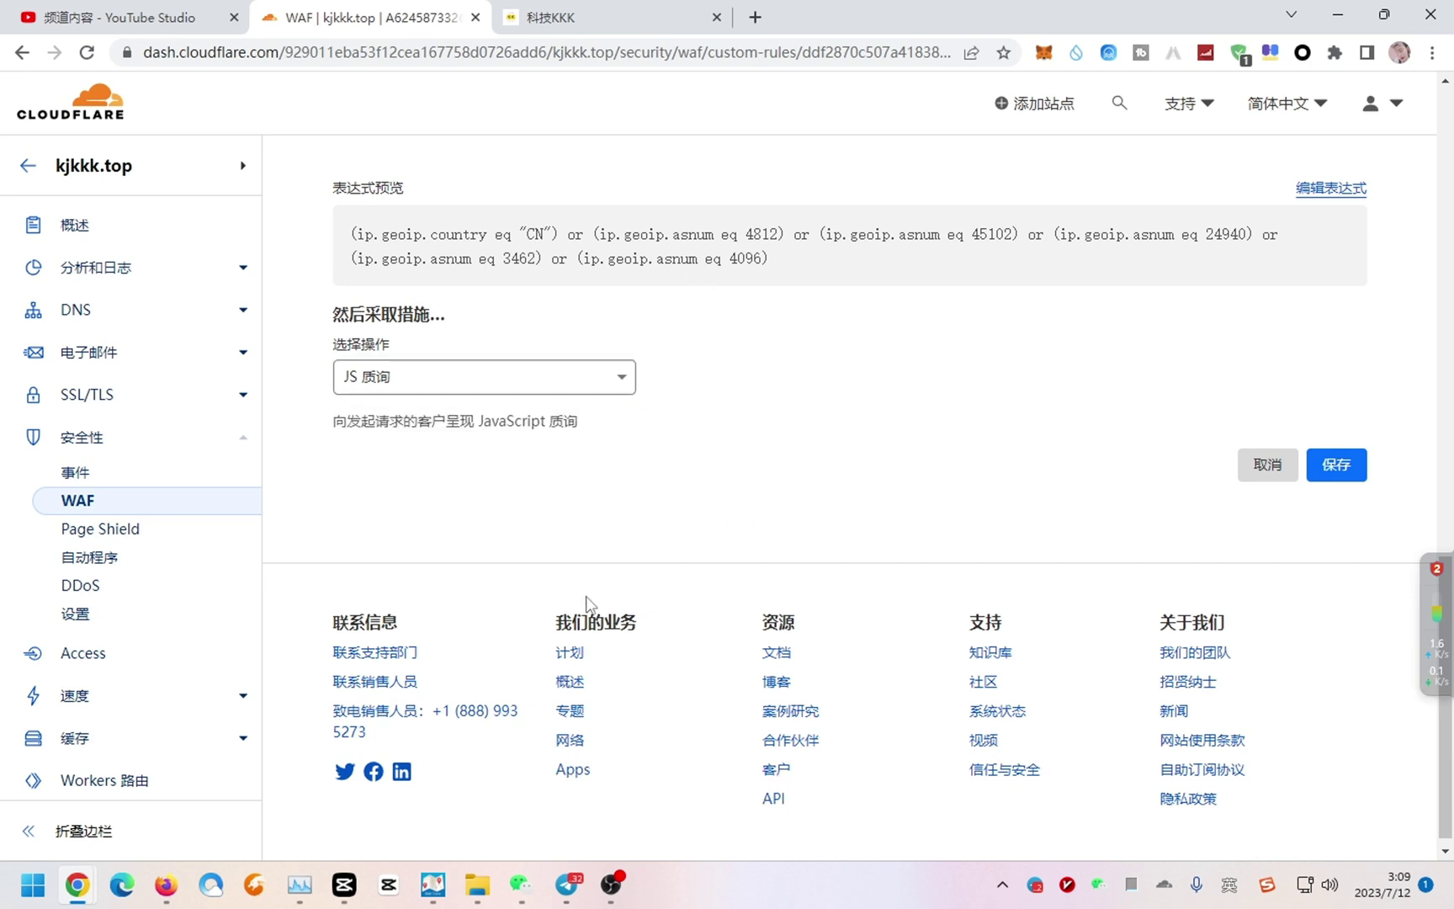
left_click(1266, 463)
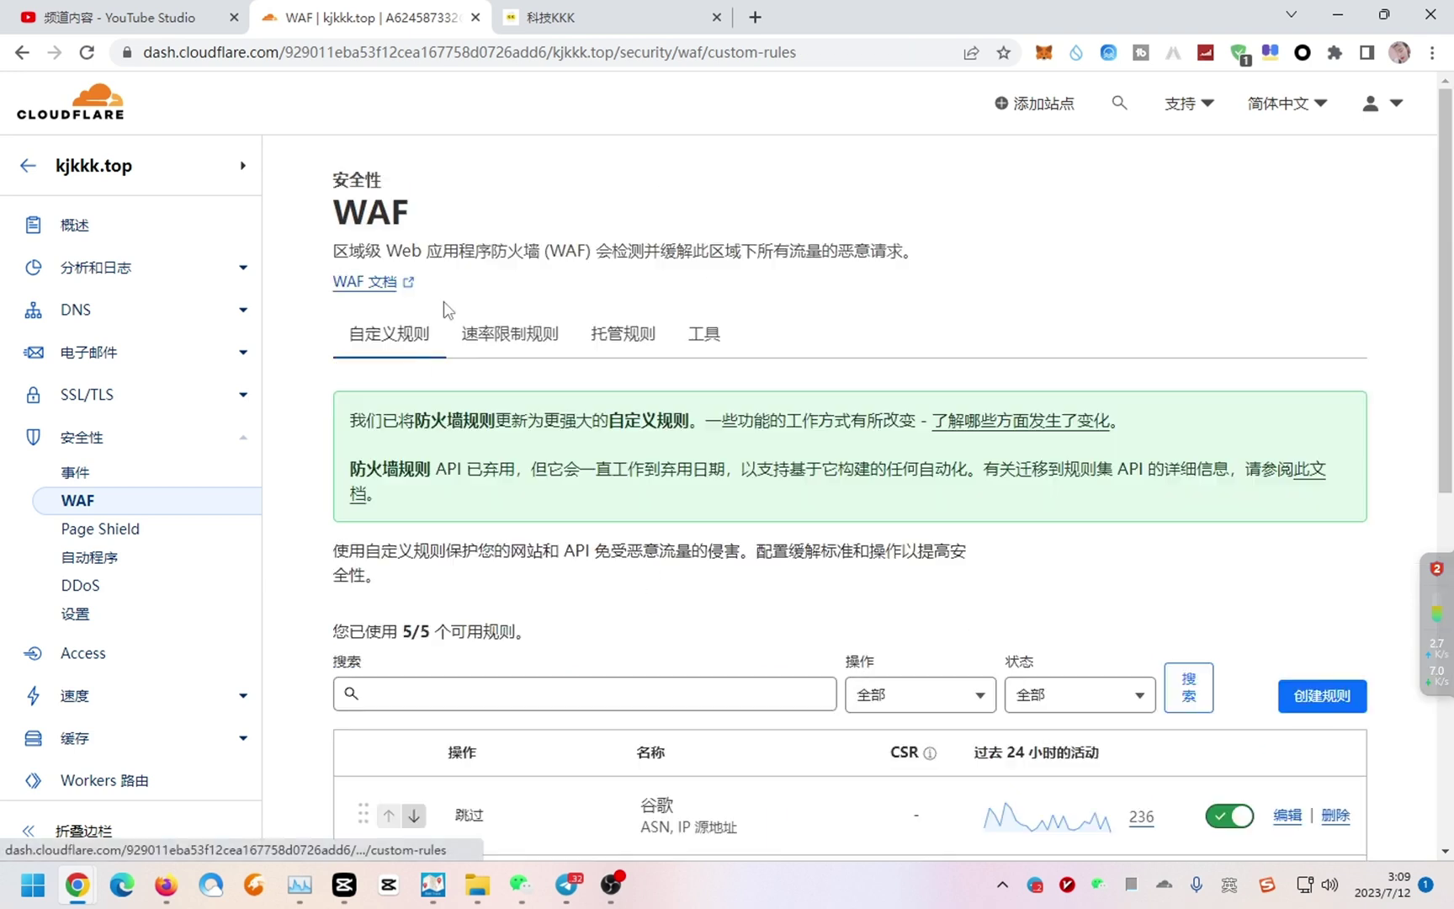
Open the 阻止中国流量4 rule for editing and review its continent conditions.
scroll(705, 373, "down", 5)
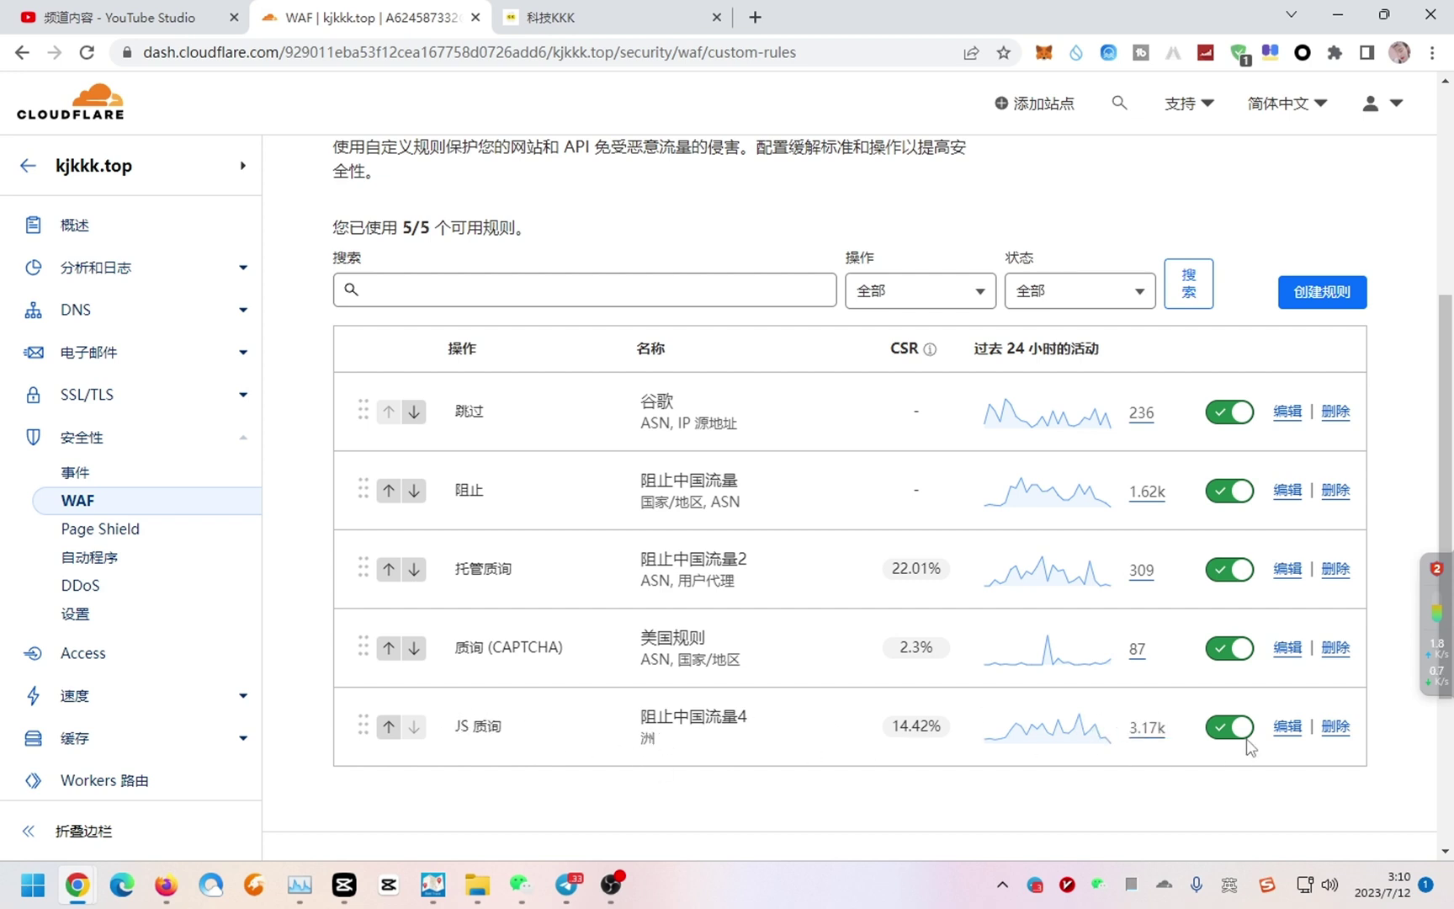
left_click(1288, 727)
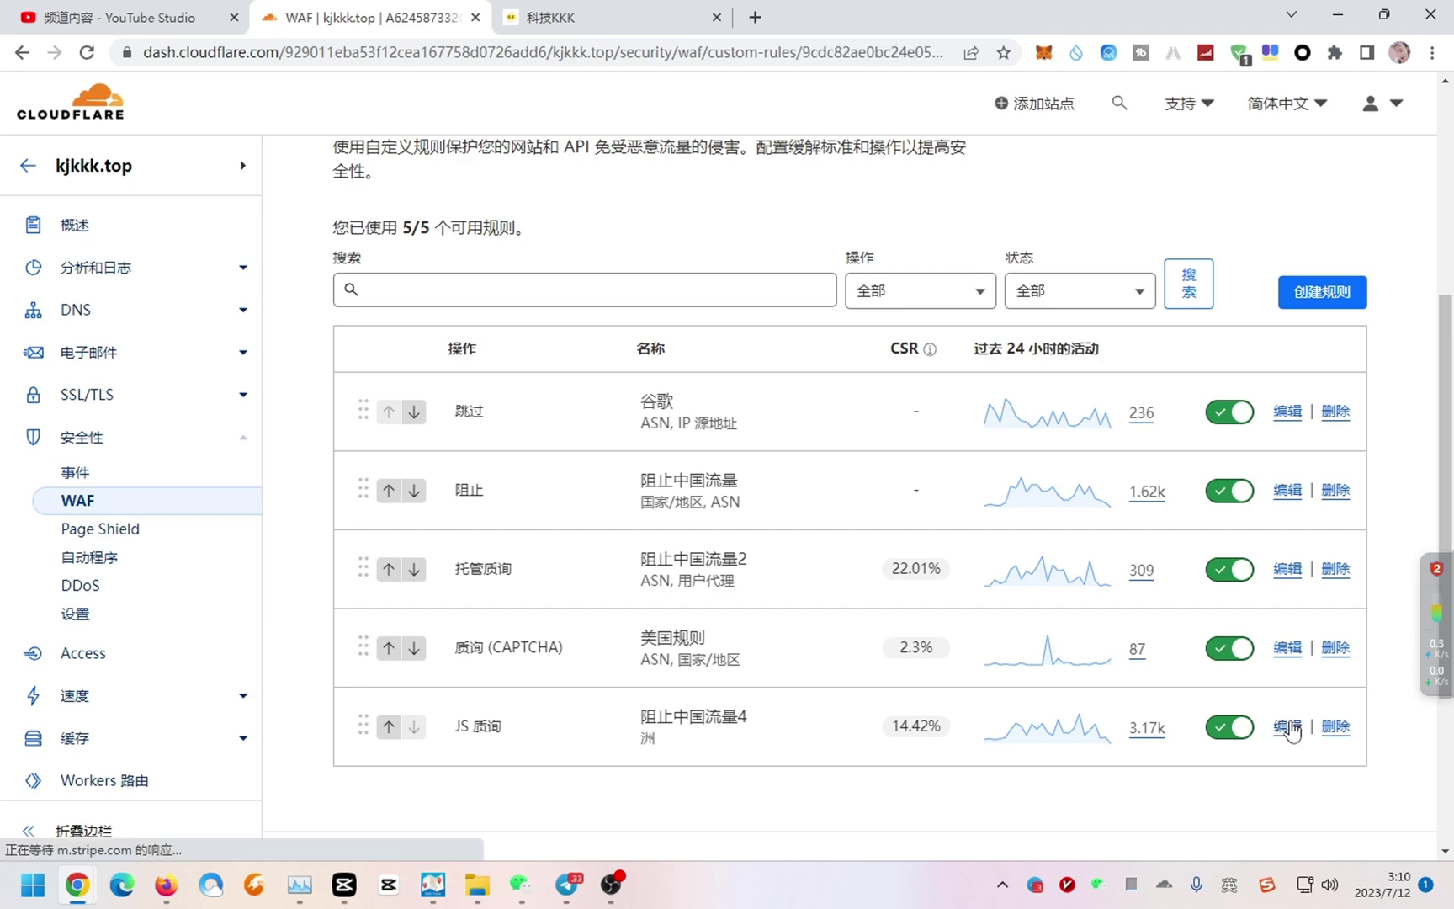
scroll(701, 470, "down", 6)
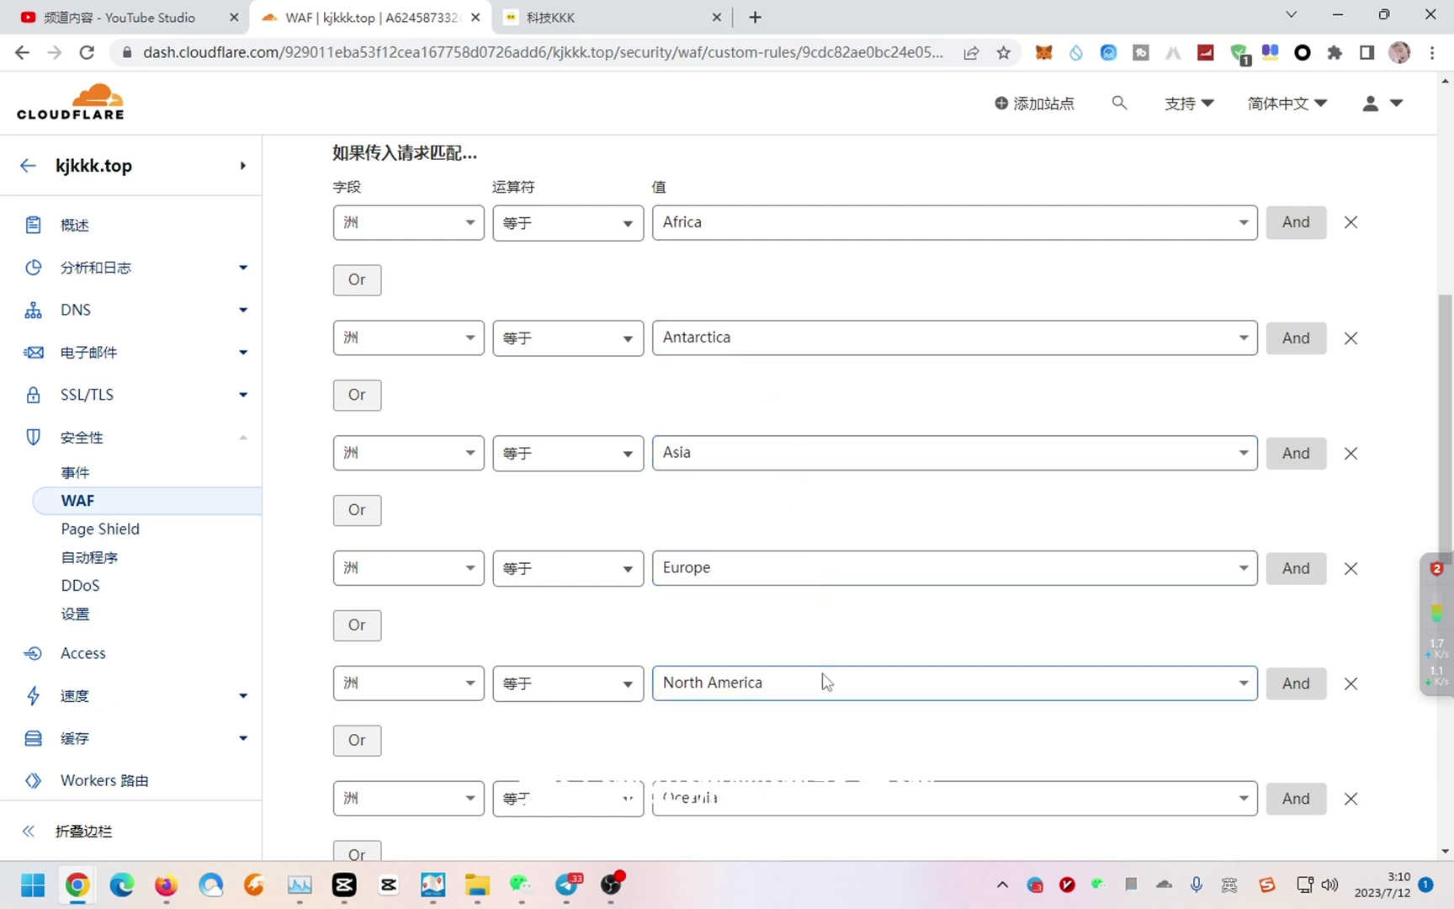
scroll(833, 683, "down", 1)
scroll(839, 686, "down", 2)
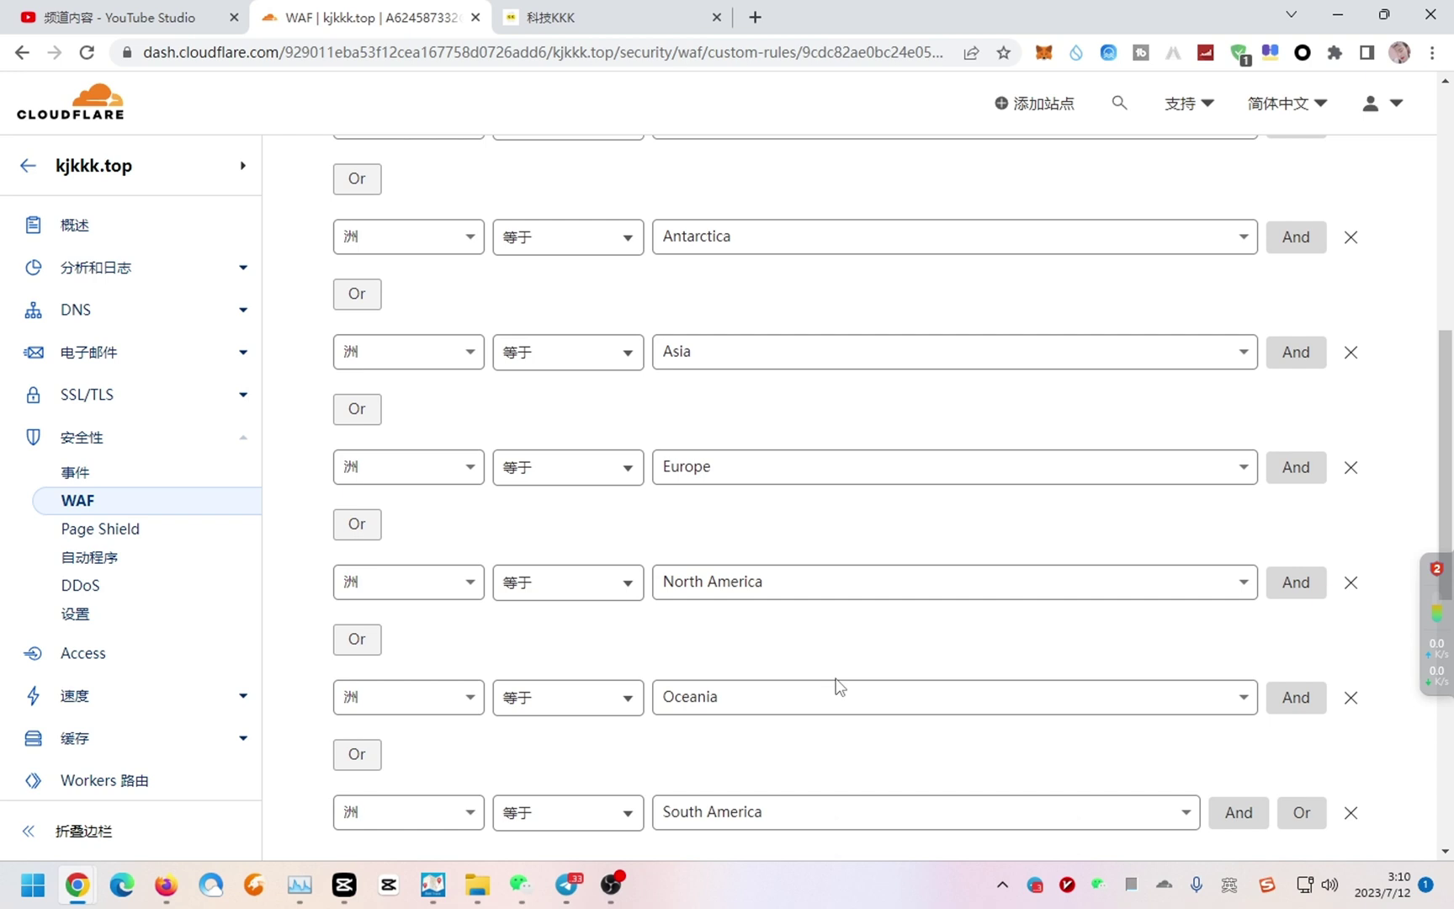
scroll(837, 686, "up", 1)
scroll(837, 686, "down", 1)
Translate the rule page into 中文（简体） to read the continent names, and restore the original language.
right_click(770, 296)
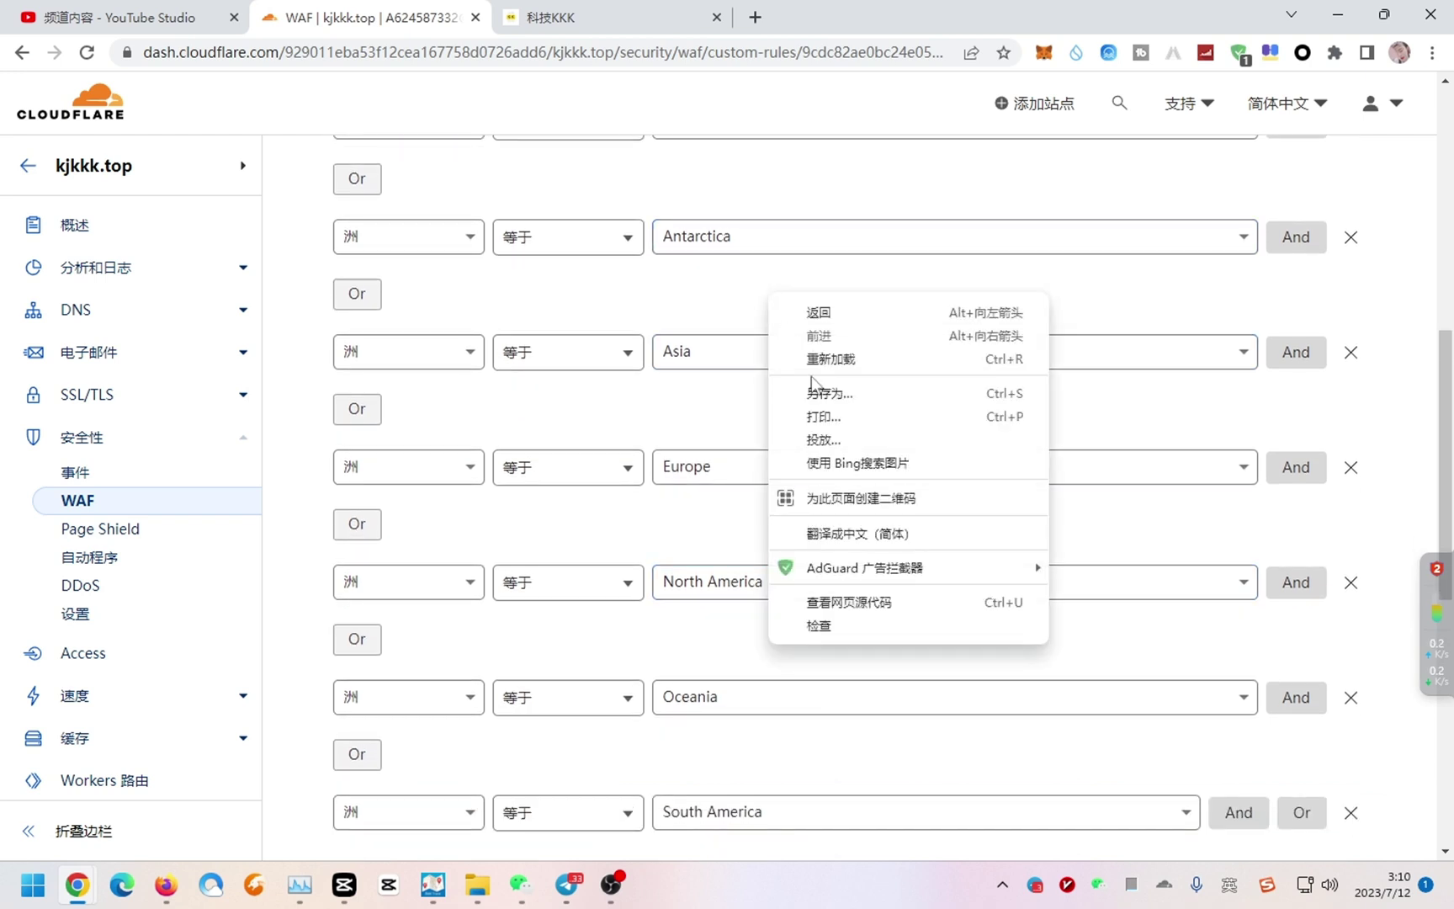
left_click(890, 533)
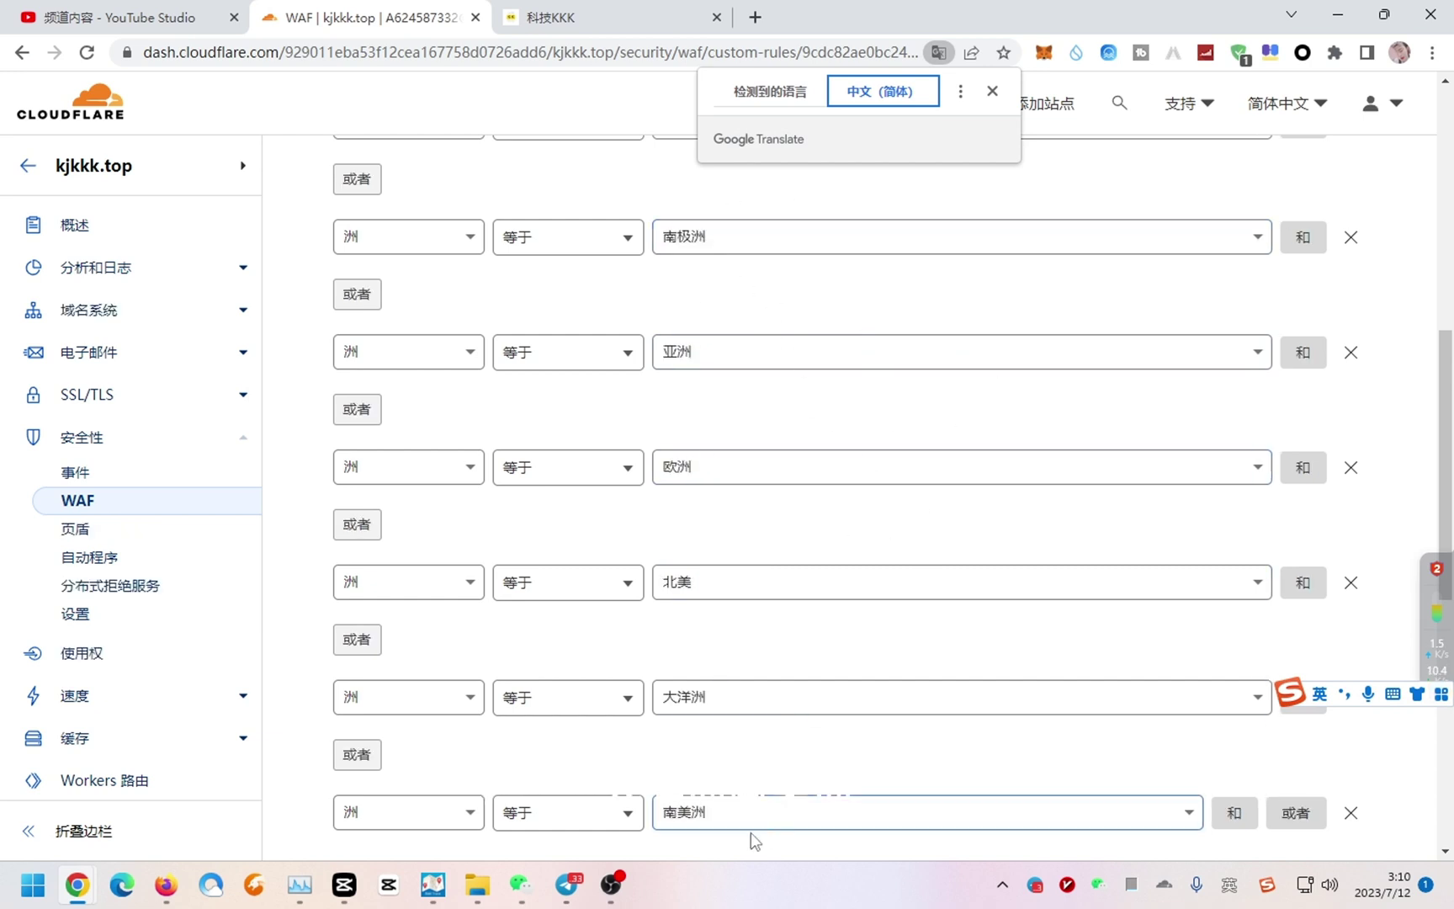
scroll(763, 829, "down", 2)
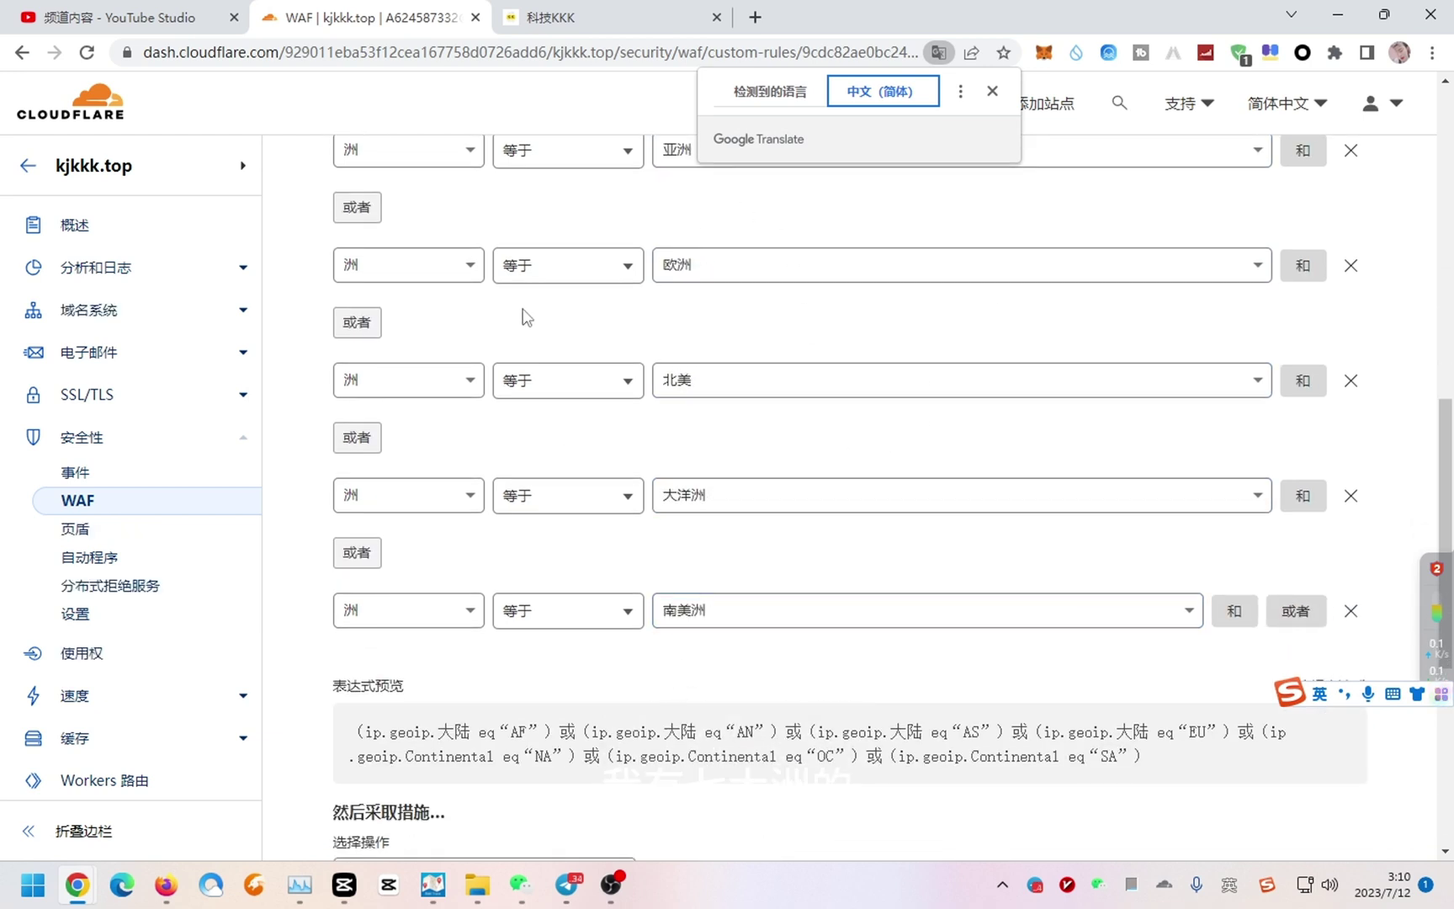
left_click(781, 99)
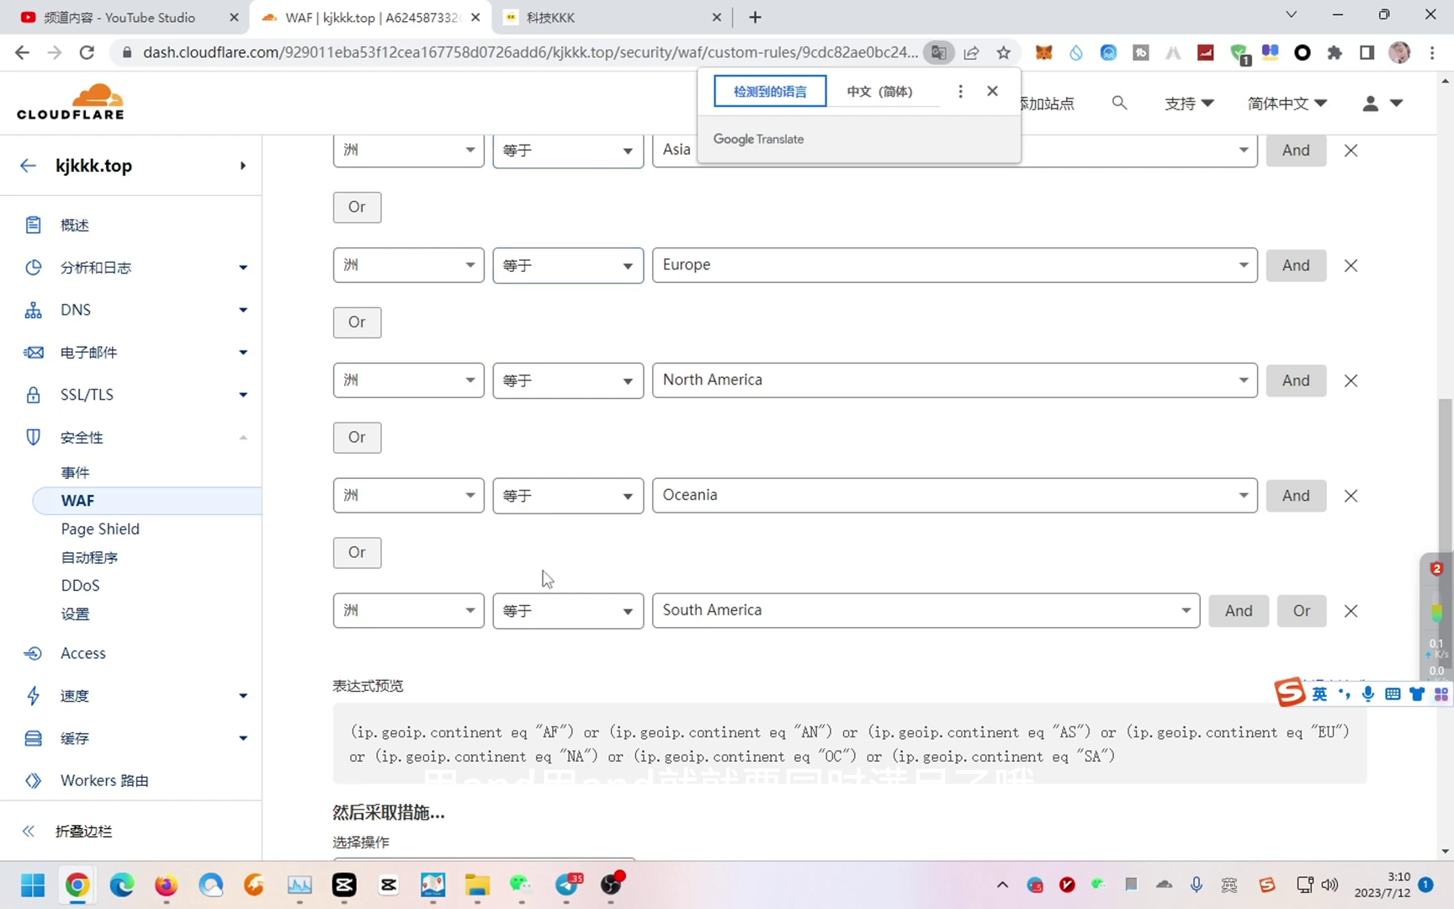
Review the rule's conditions from Africa to South America, its expression preview and the action it applies.
scroll(542, 580, "up", 3)
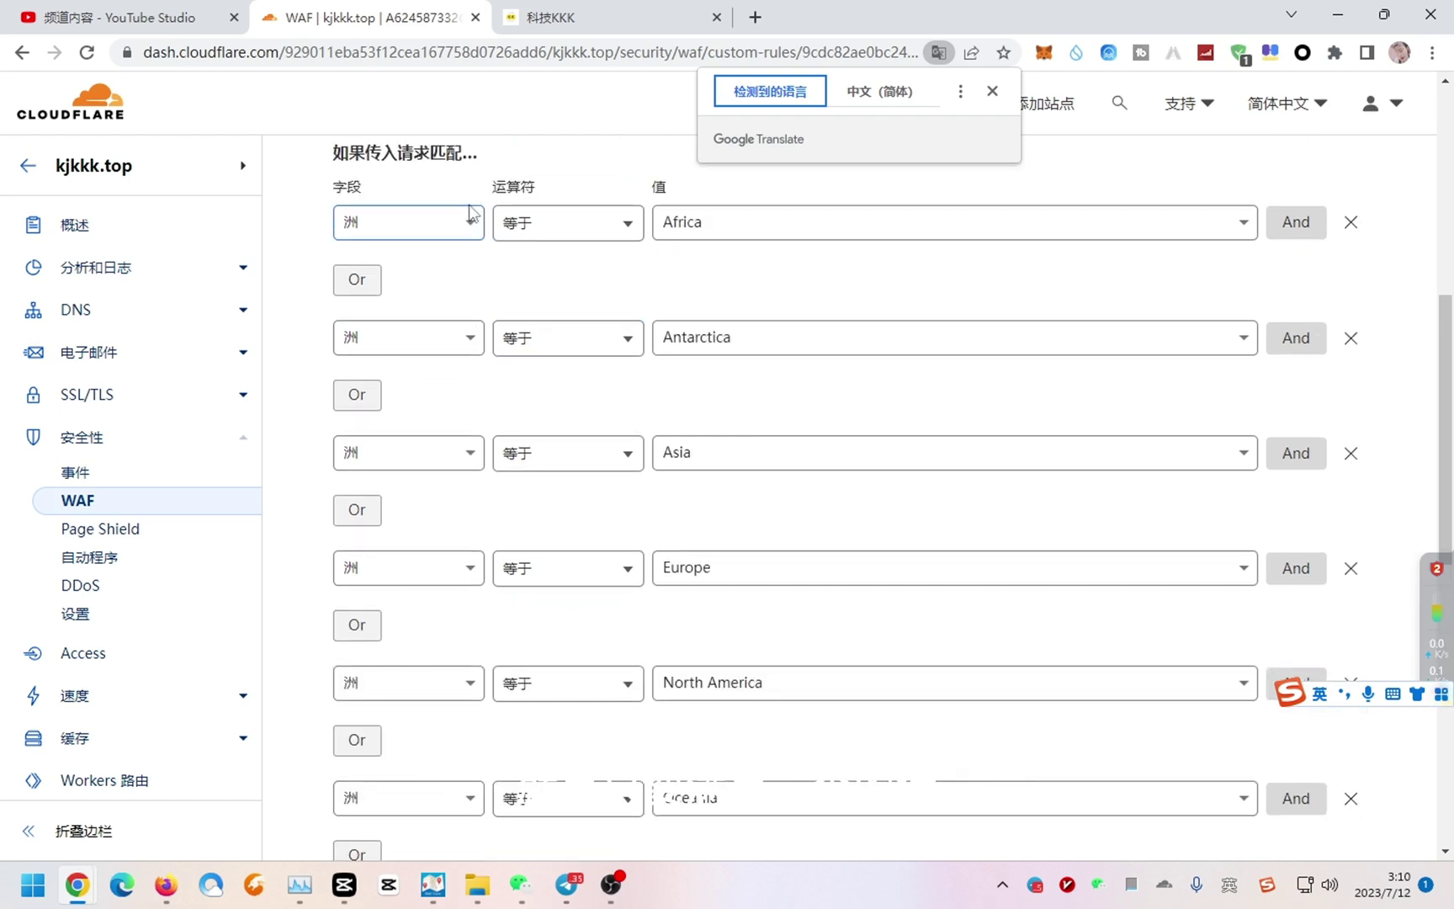
scroll(521, 664, "down", 3)
scroll(520, 693, "down", 3)
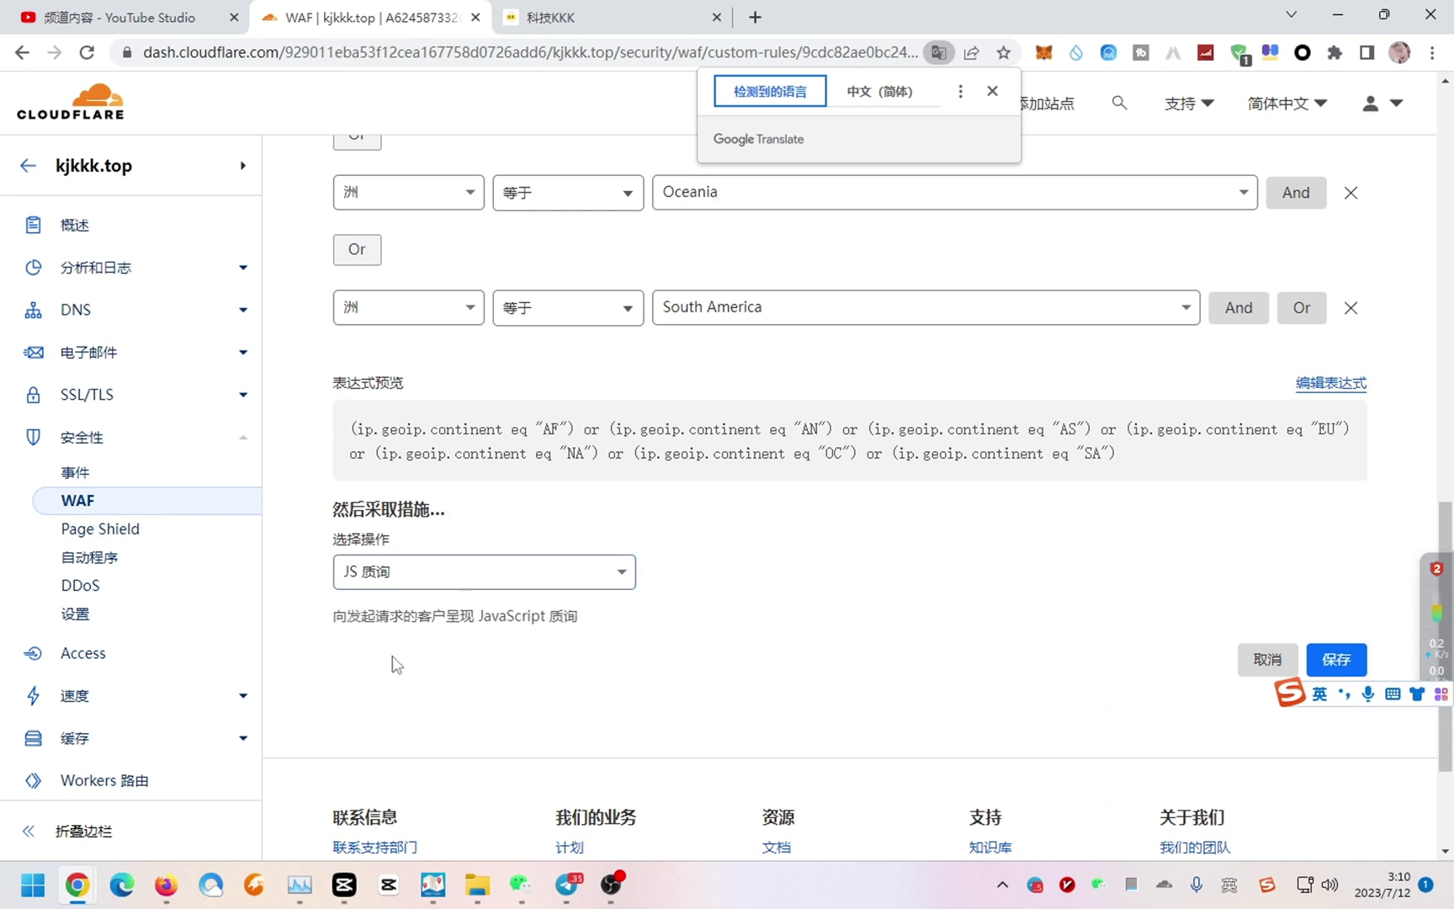
Open the site's security events, expand the newest activity log entry and examine its request details, highlighting the user agent.
left_click(66, 474)
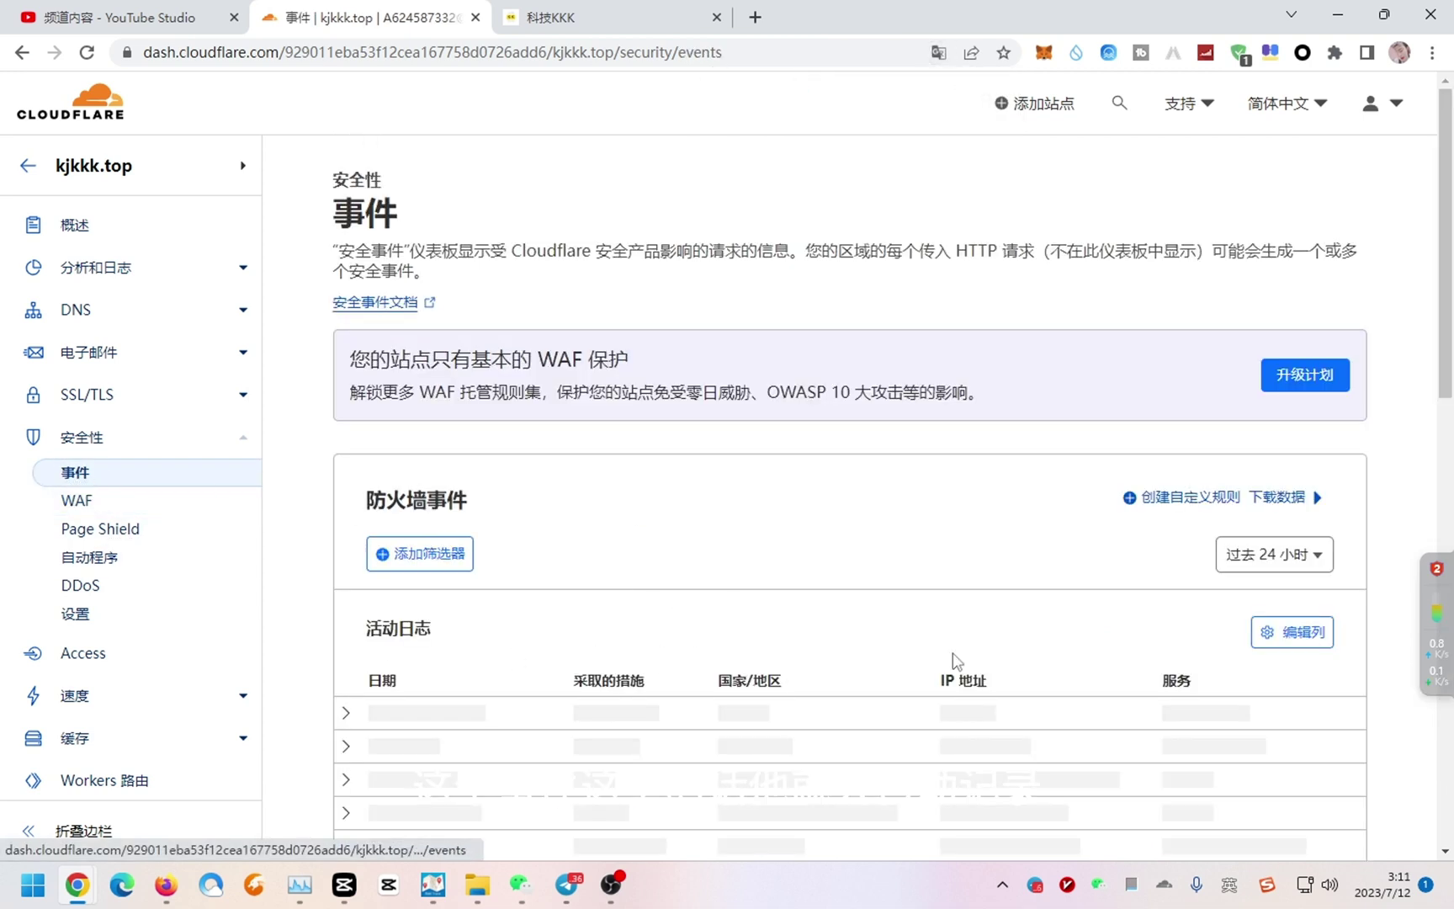
scroll(656, 517, "down", 3)
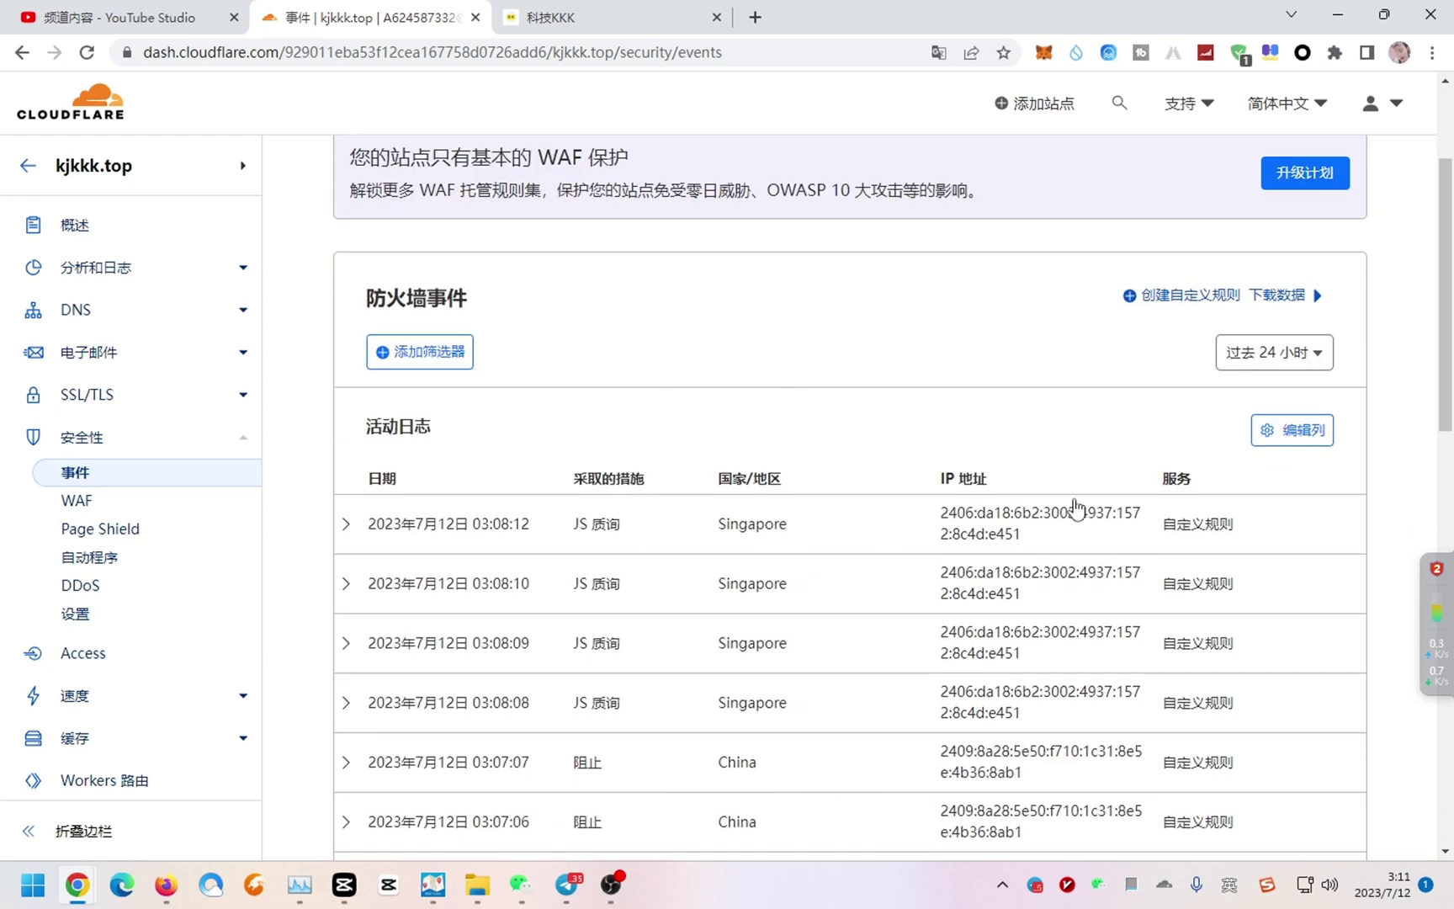
left_click(850, 545)
scroll(806, 526, "down", 1)
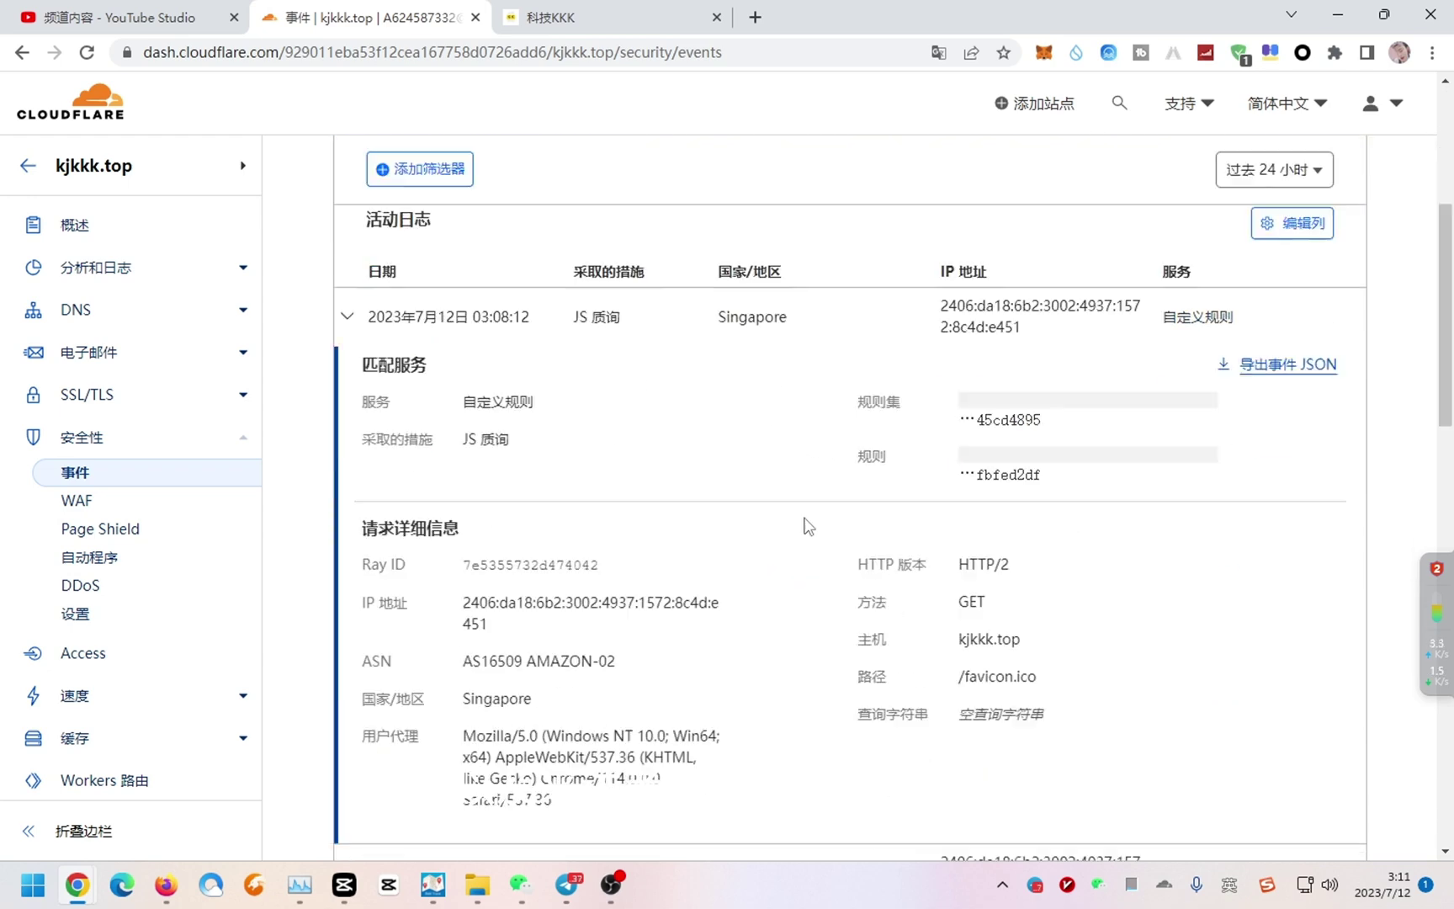
scroll(806, 526, "down", 4)
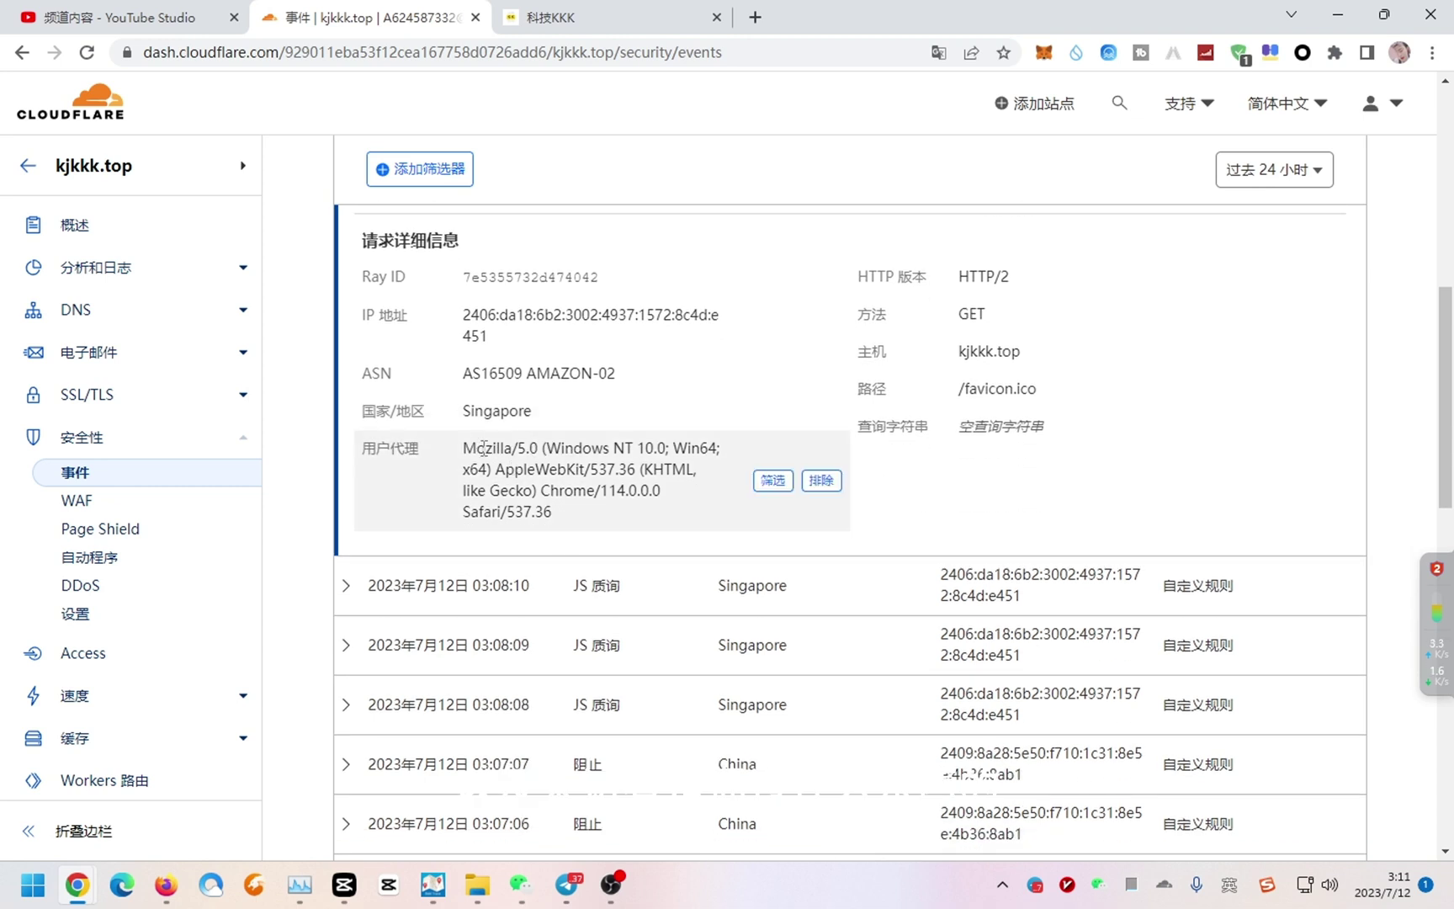
left_click_drag(461, 452, 698, 536)
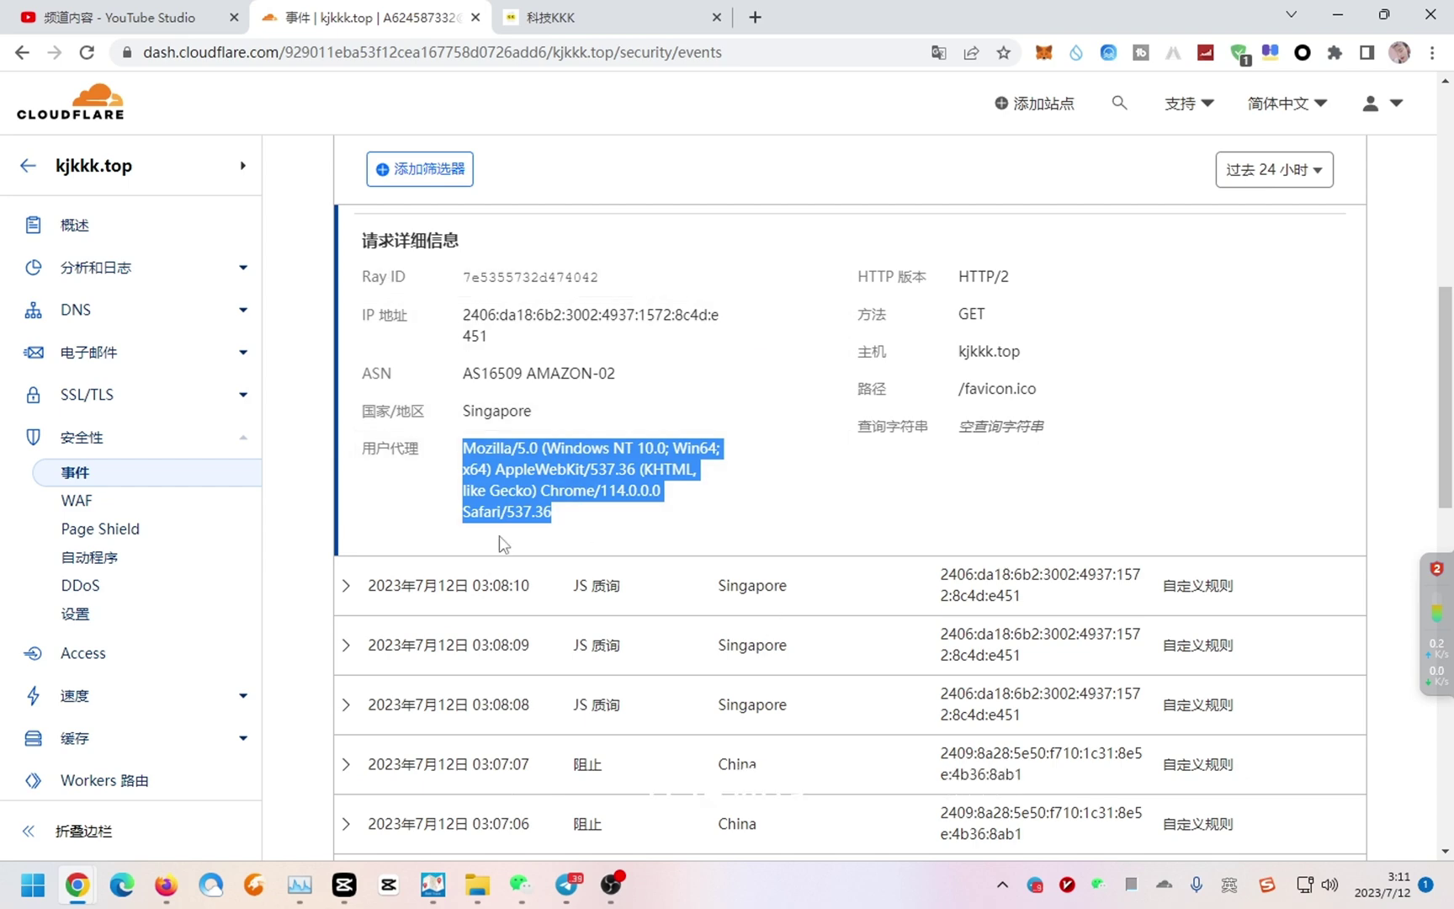
Look through the older activity log entries to compare the actions taken for each country.
scroll(594, 589, "down", 3)
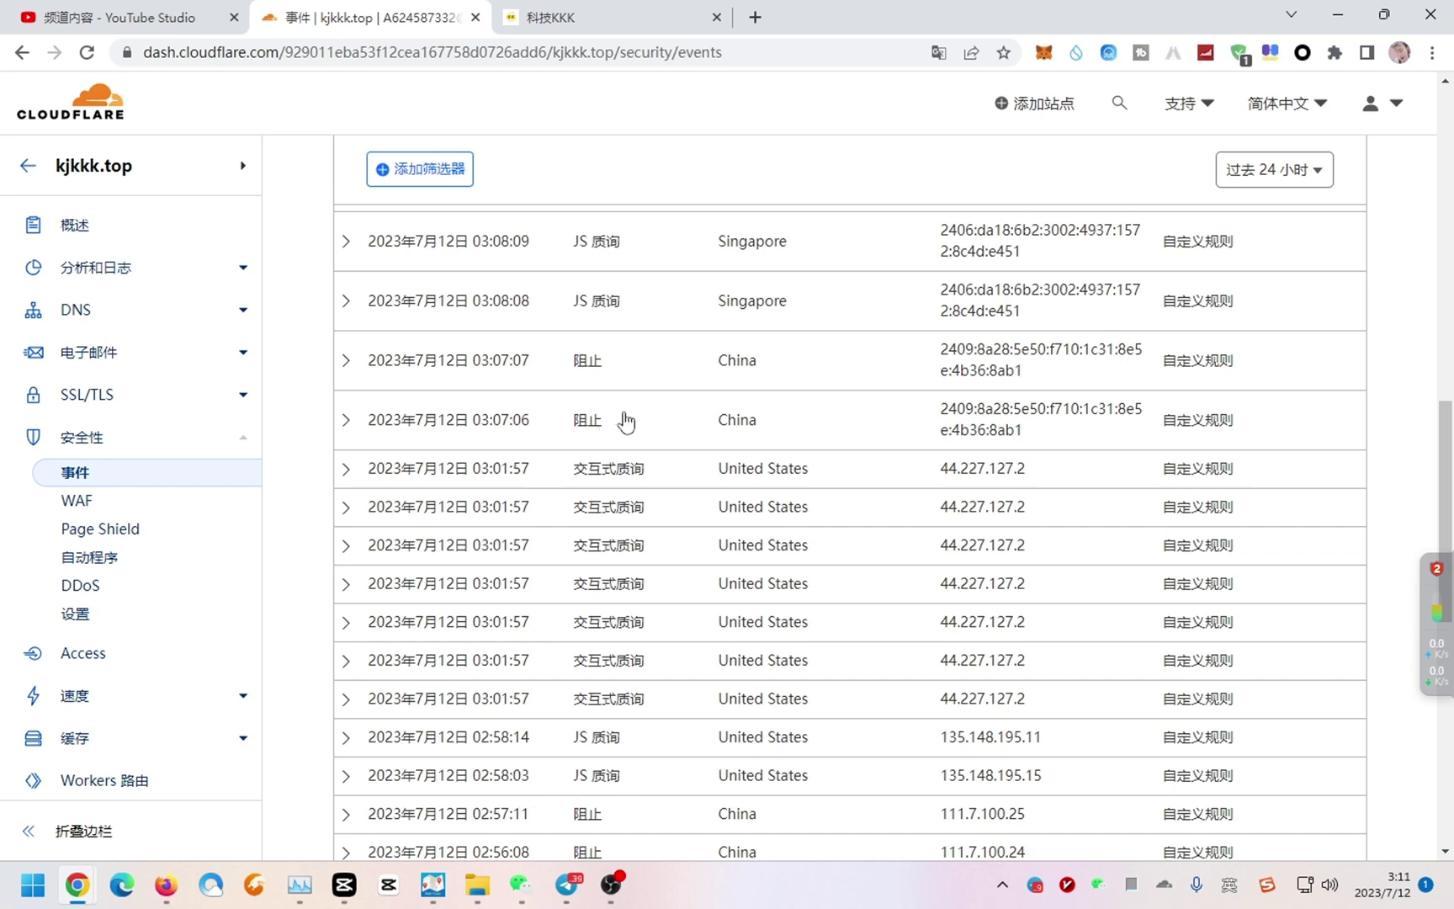
scroll(803, 569, "down", 3)
scroll(803, 569, "down", 5)
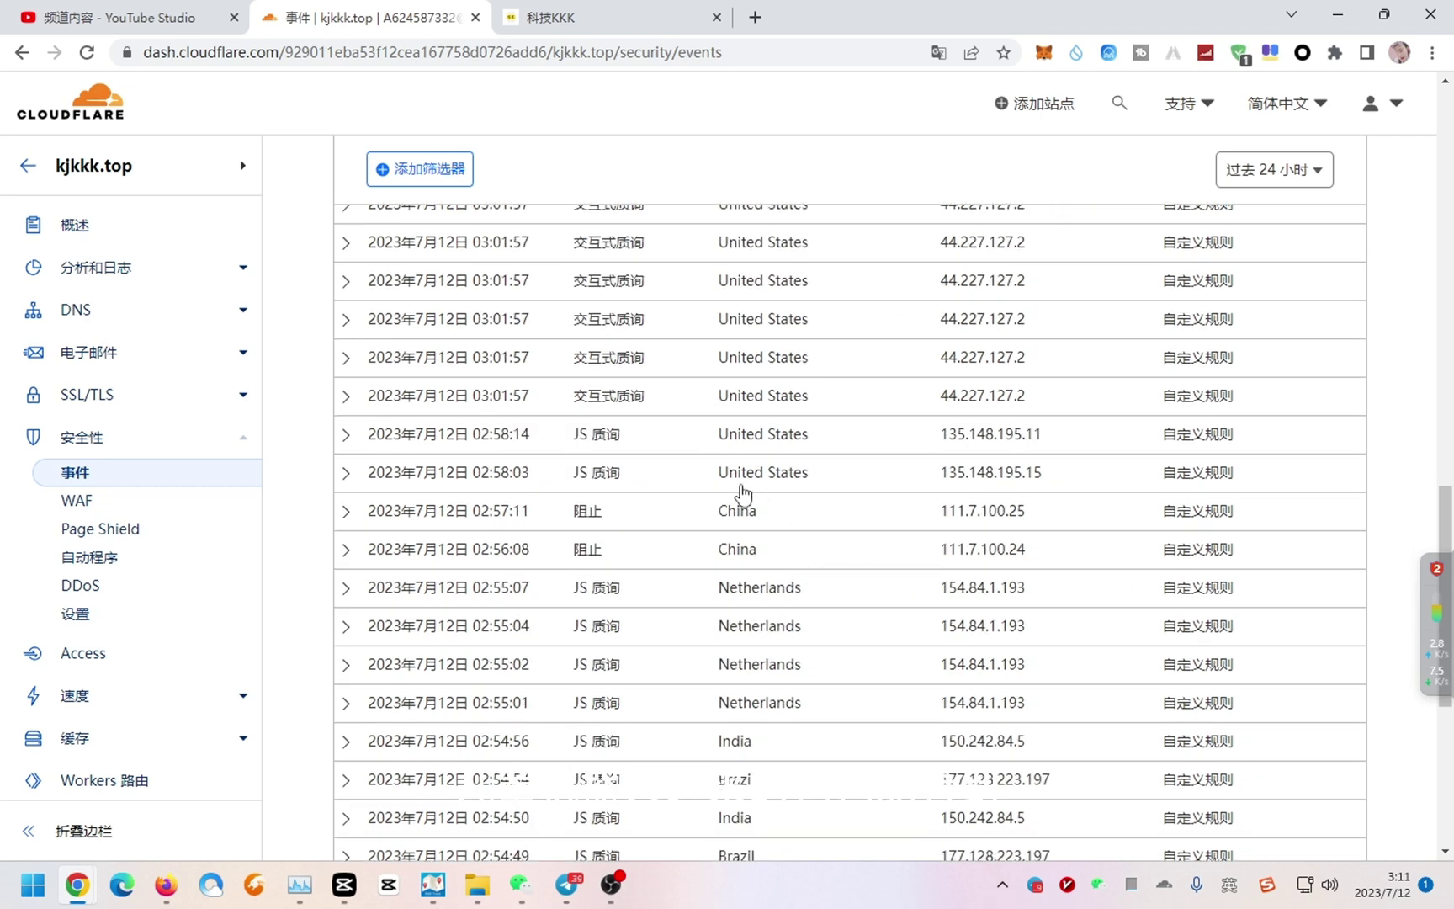
Go to the next page of the activity log and look over the actions taken on its entries.
scroll(496, 606, "up", 2)
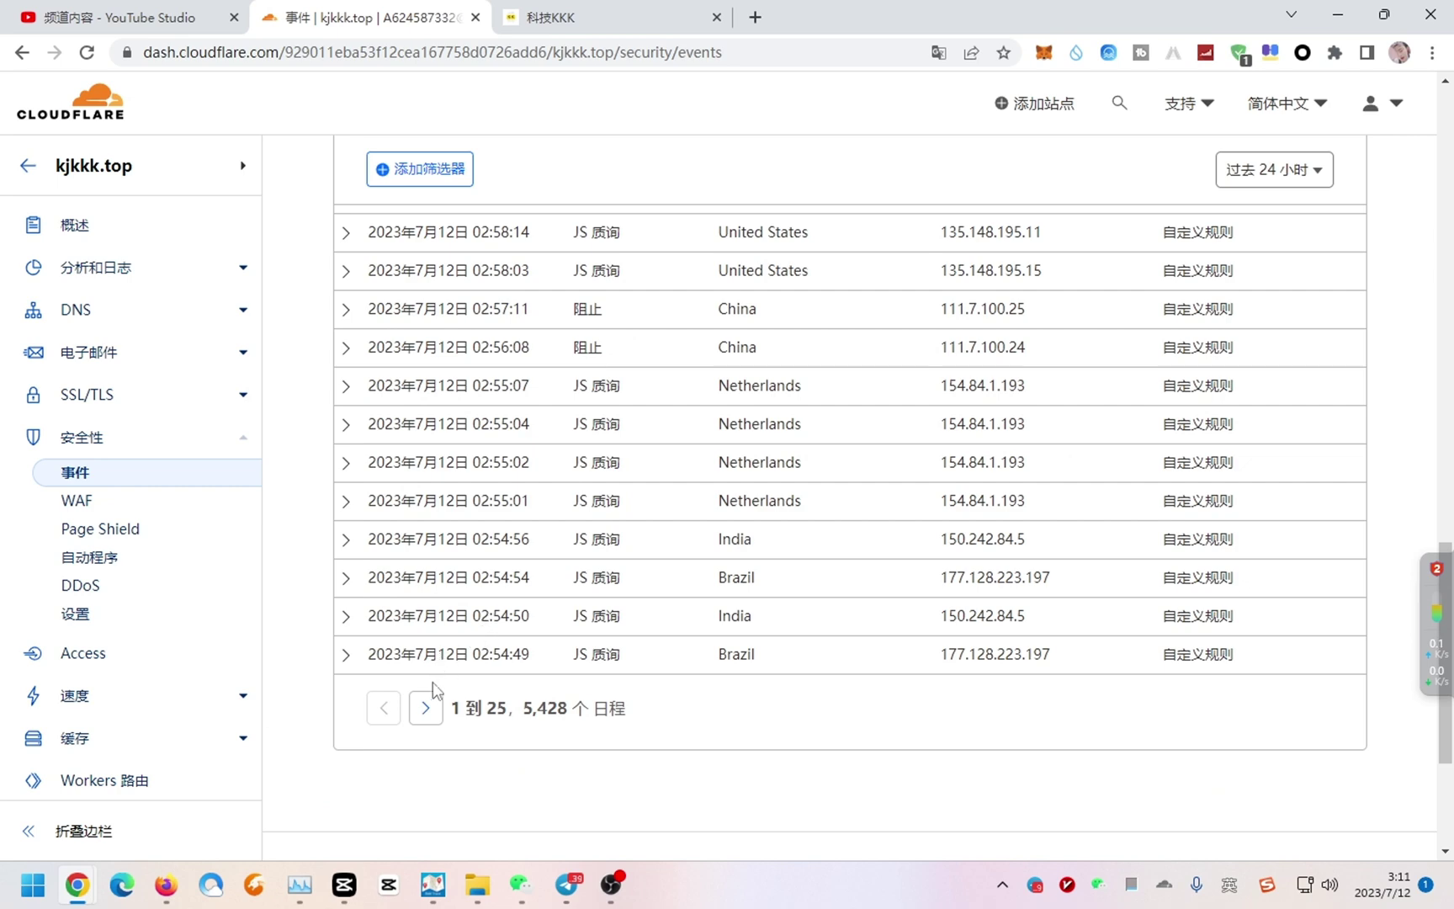
left_click(425, 703)
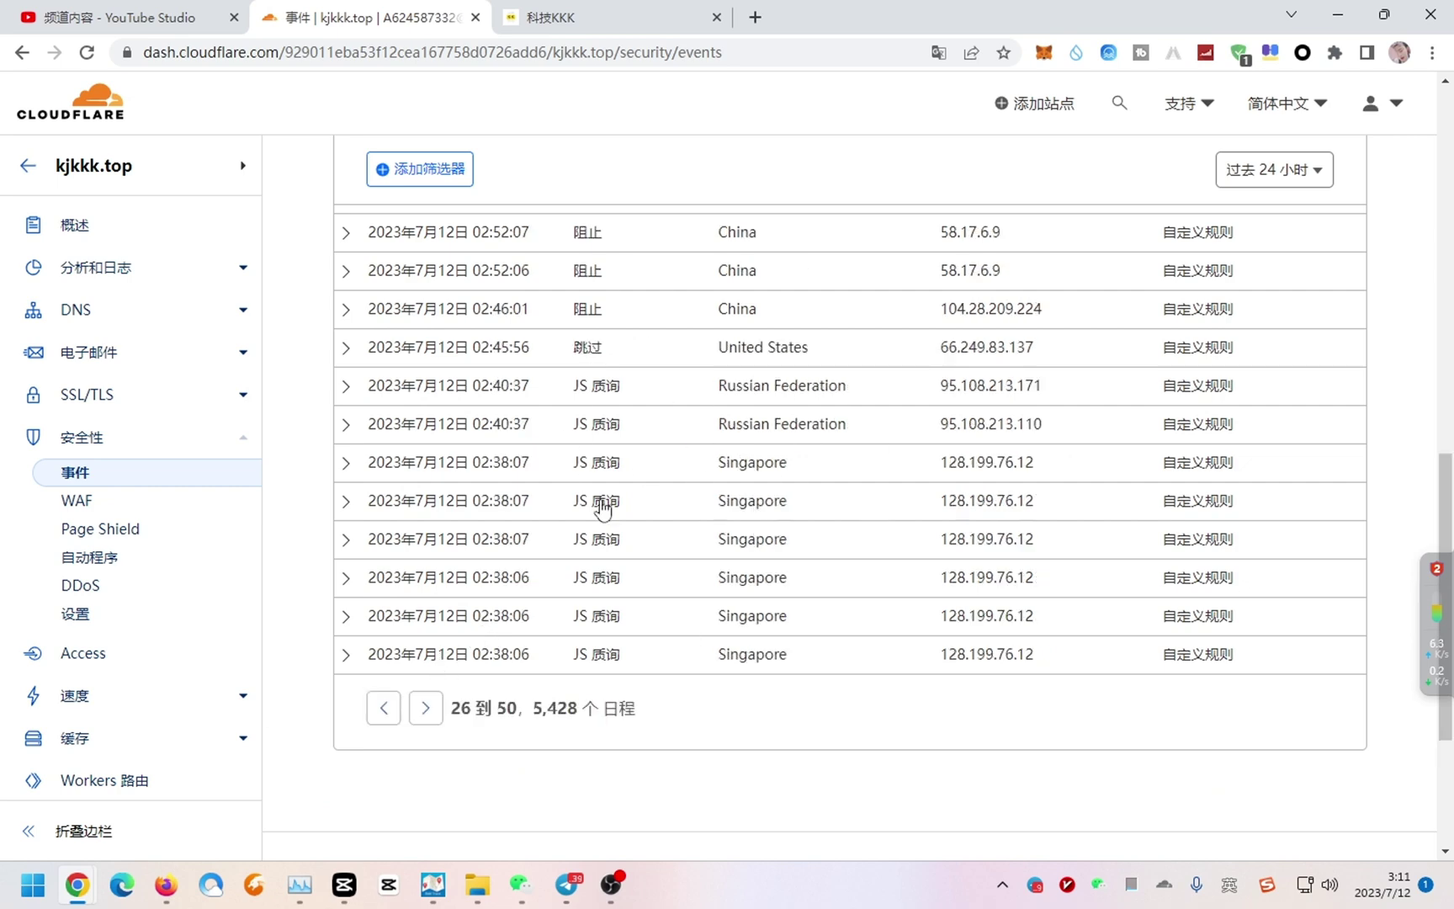
scroll(711, 422, "up", 3)
scroll(711, 421, "down", 2)
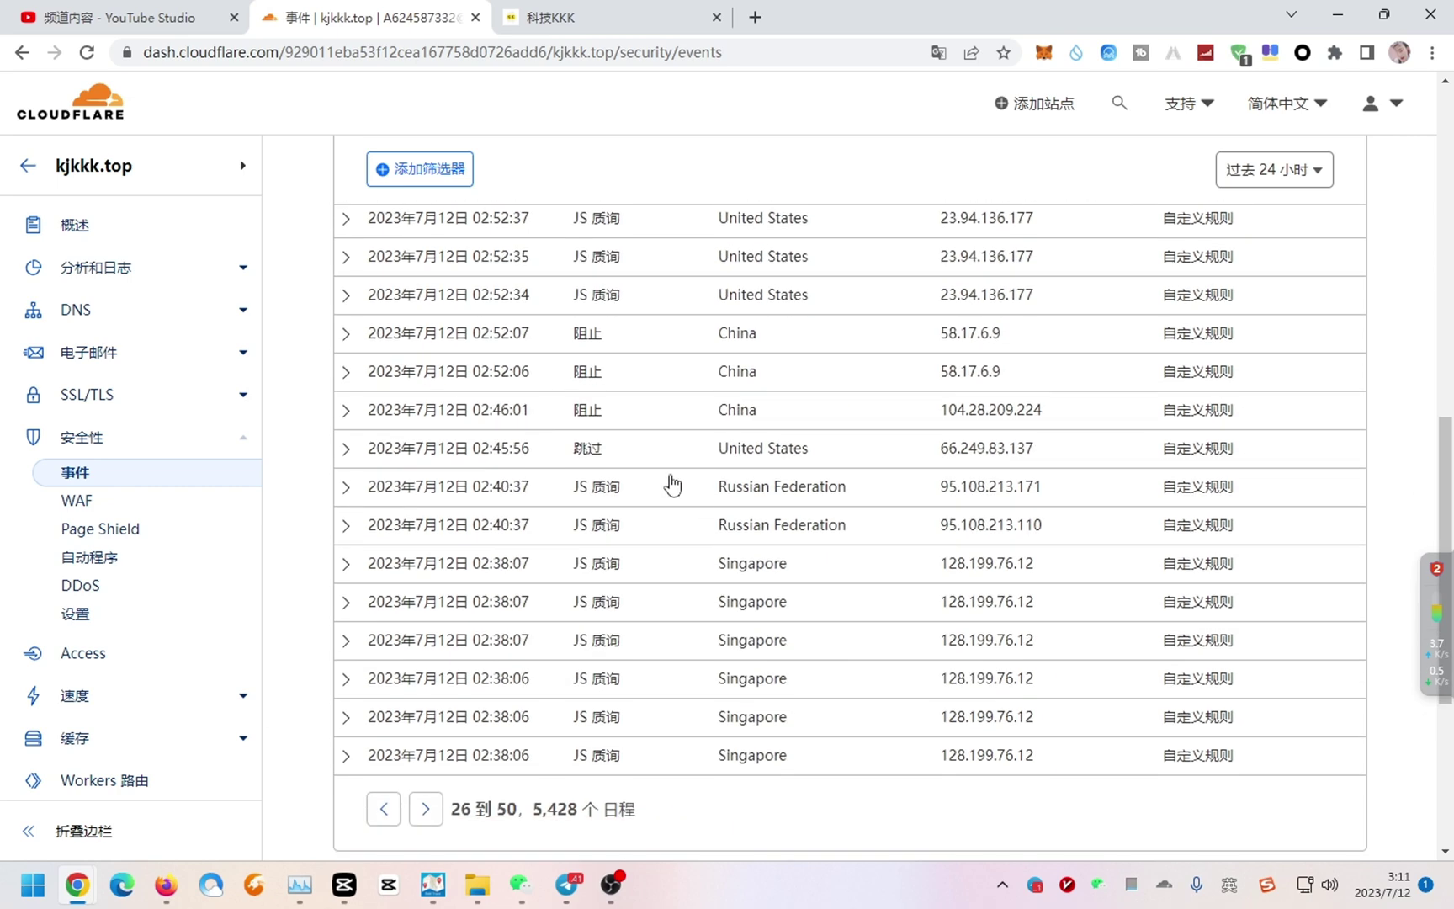
Expand the skipped United States log entries from 02:45:56 and 02:53:14 and examine their matched rule and request details.
left_click(687, 459)
scroll(901, 463, "down", 3)
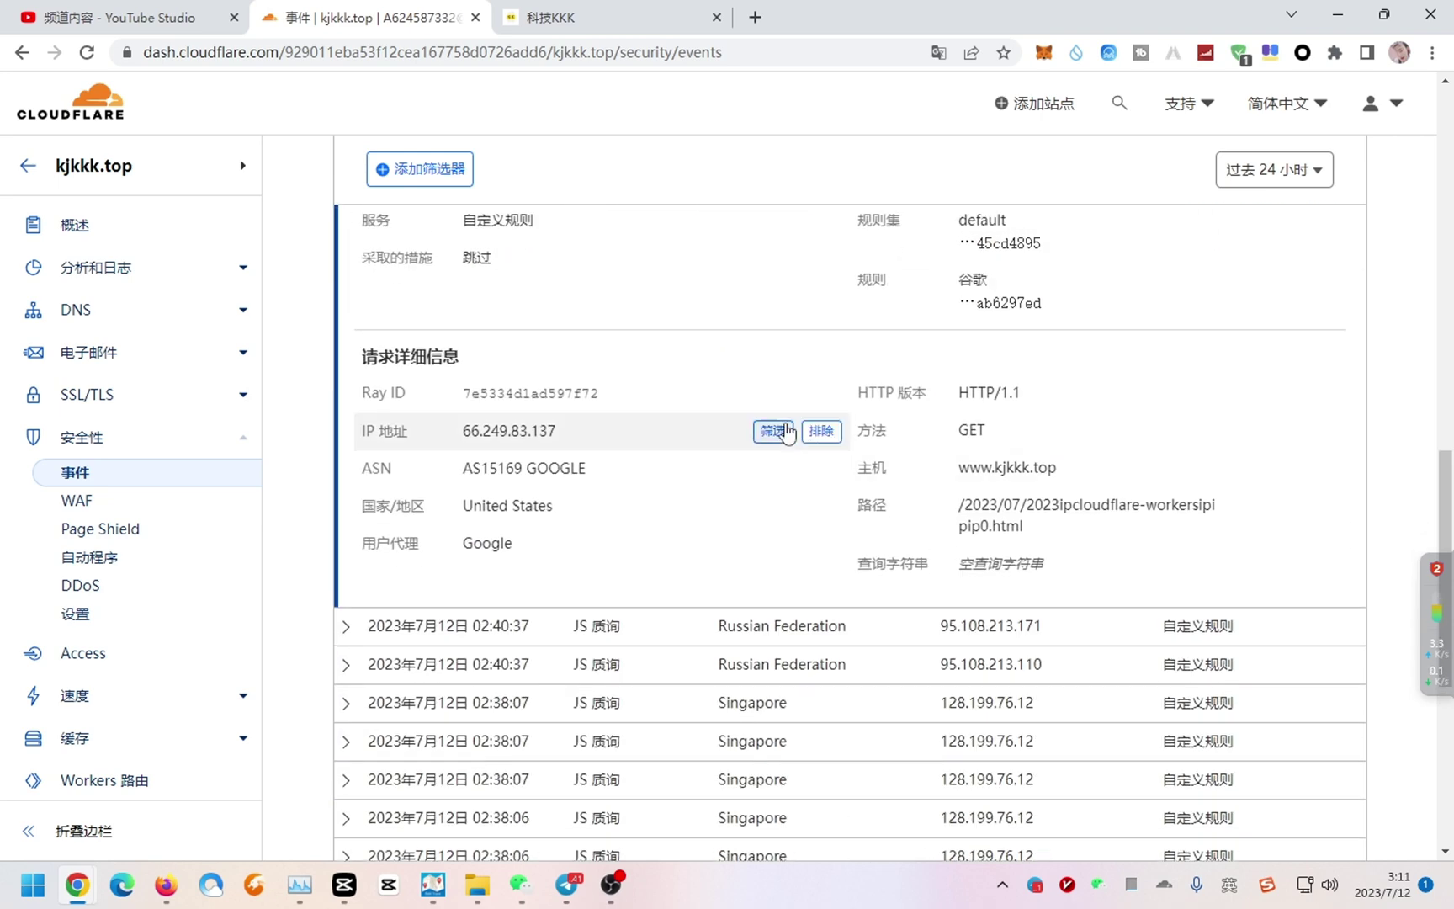
scroll(601, 494, "up", 5)
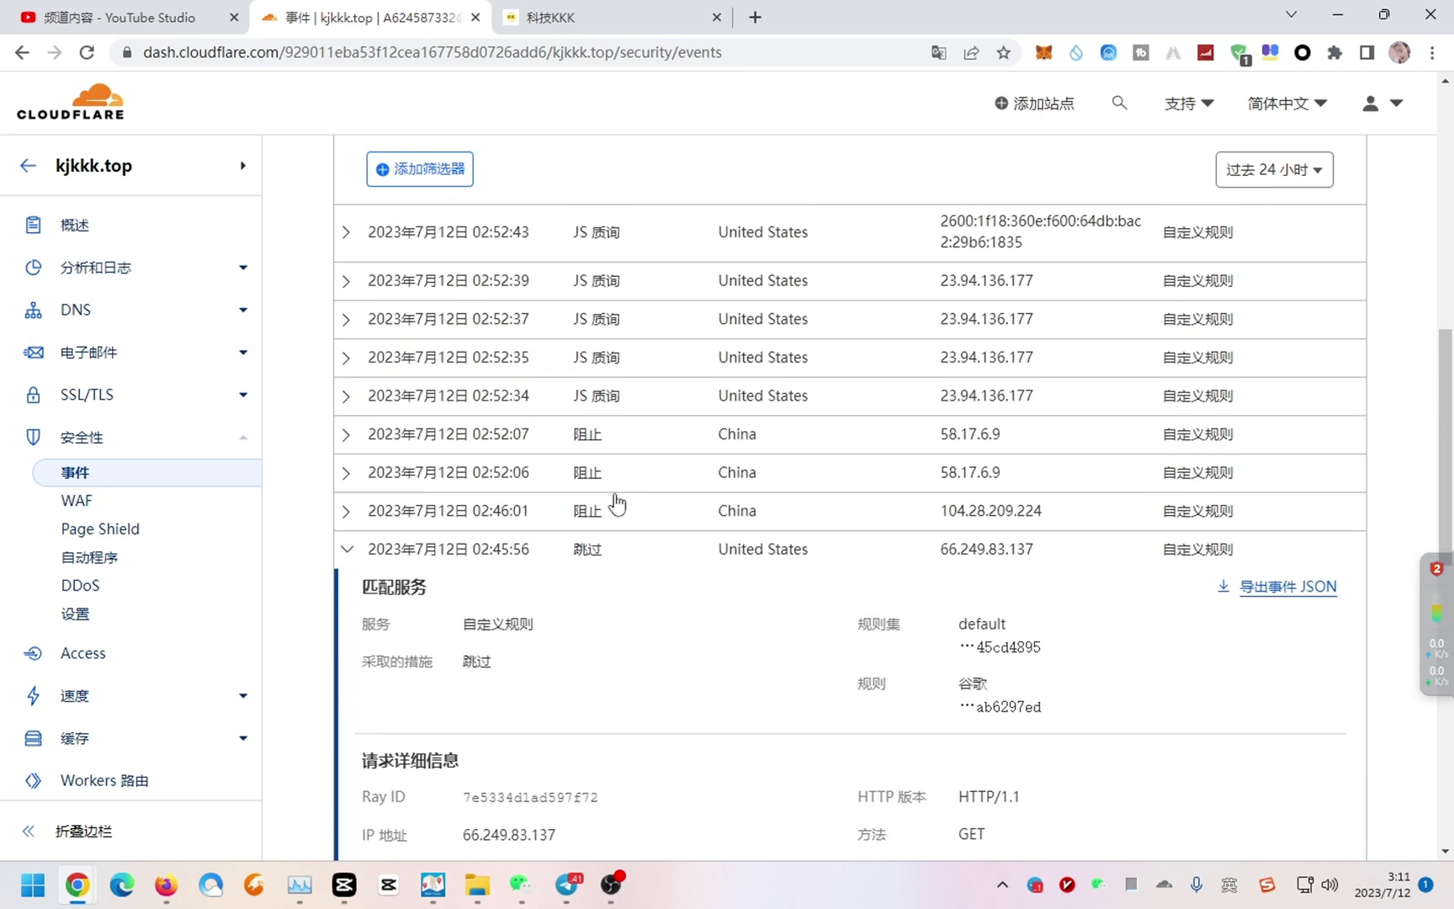
scroll(757, 496, "up", 4)
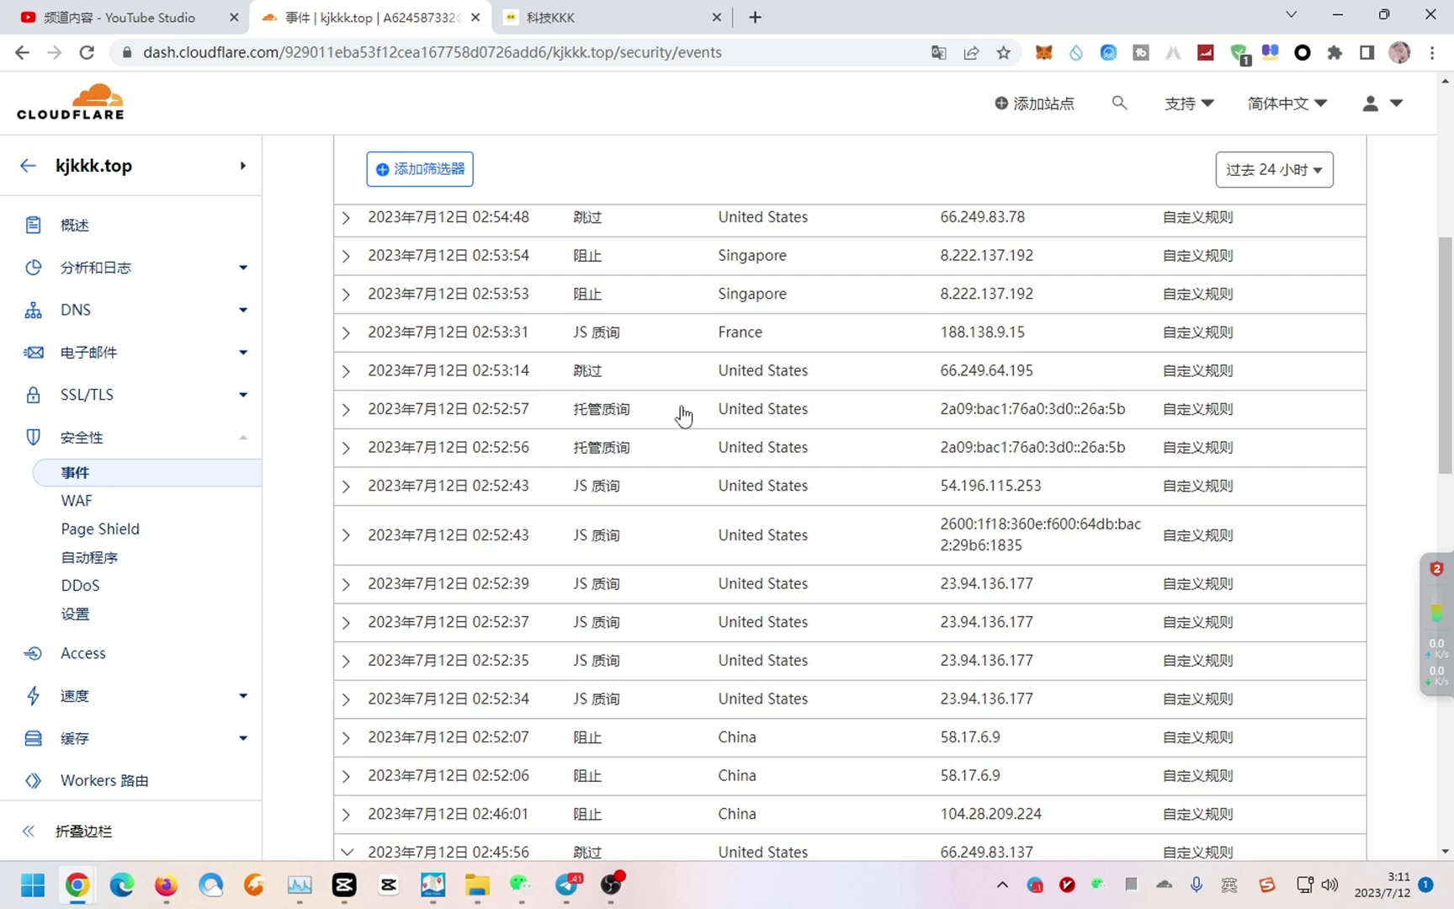
left_click(675, 389)
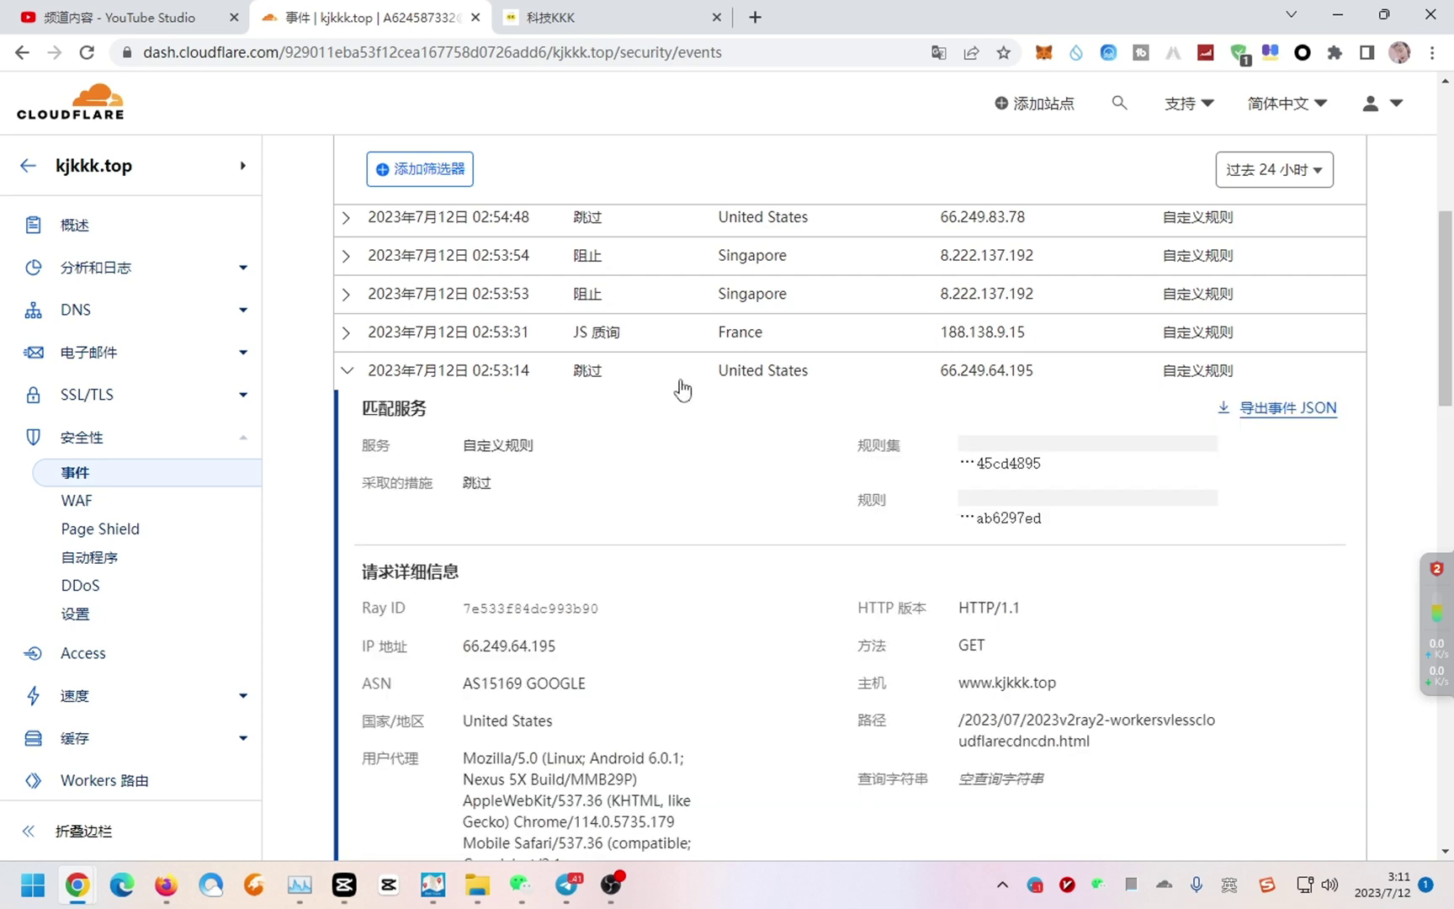
scroll(730, 416, "down", 3)
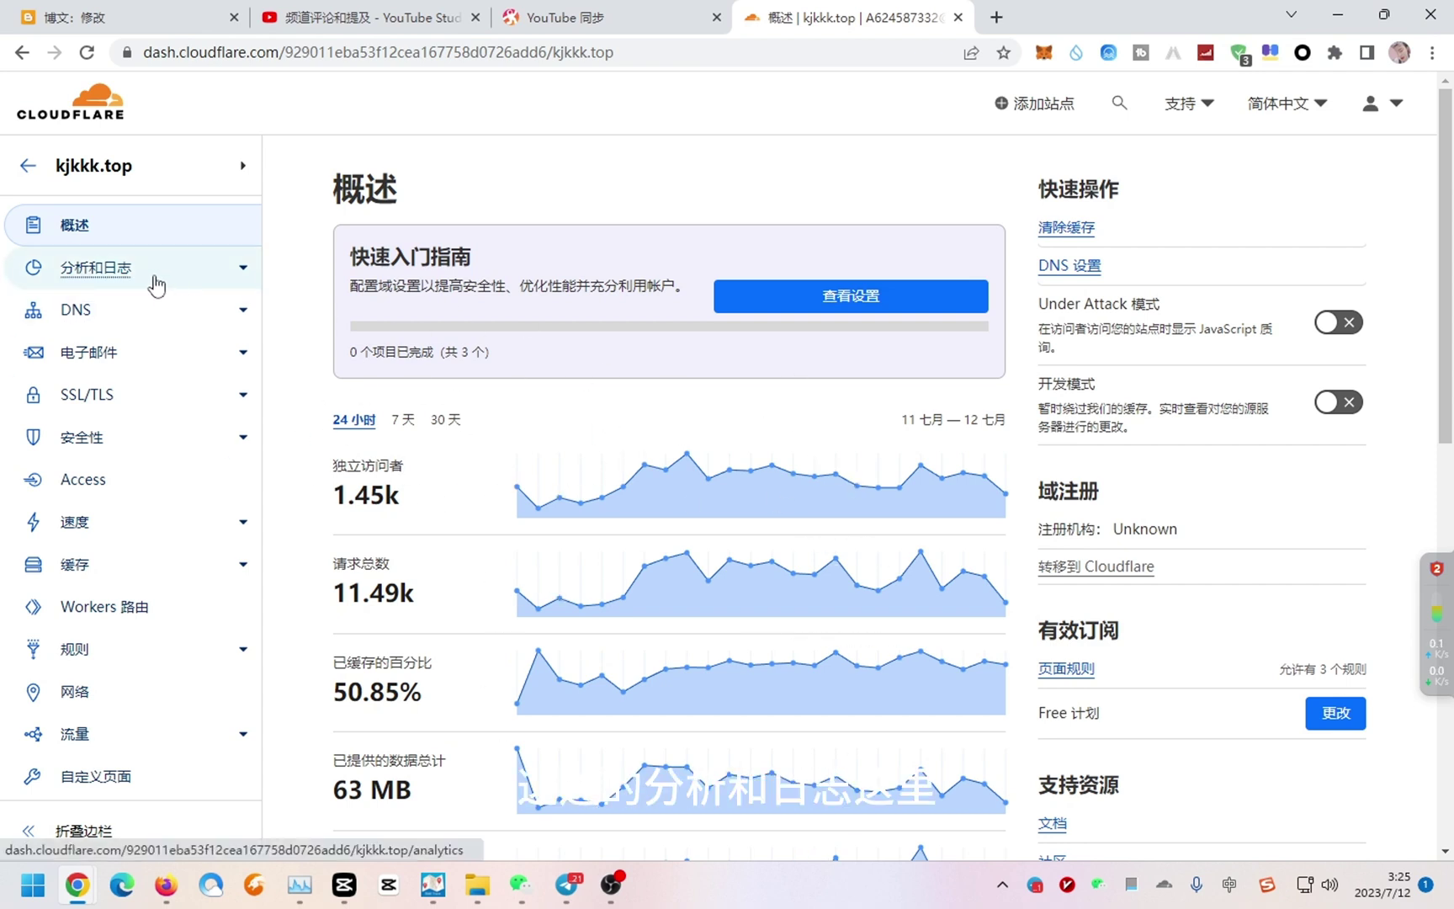
Open kjkkk.top's traffic analytics and review requests by country, then the shared statistics for SSL requests served and attacks blocked.
left_click(106, 281)
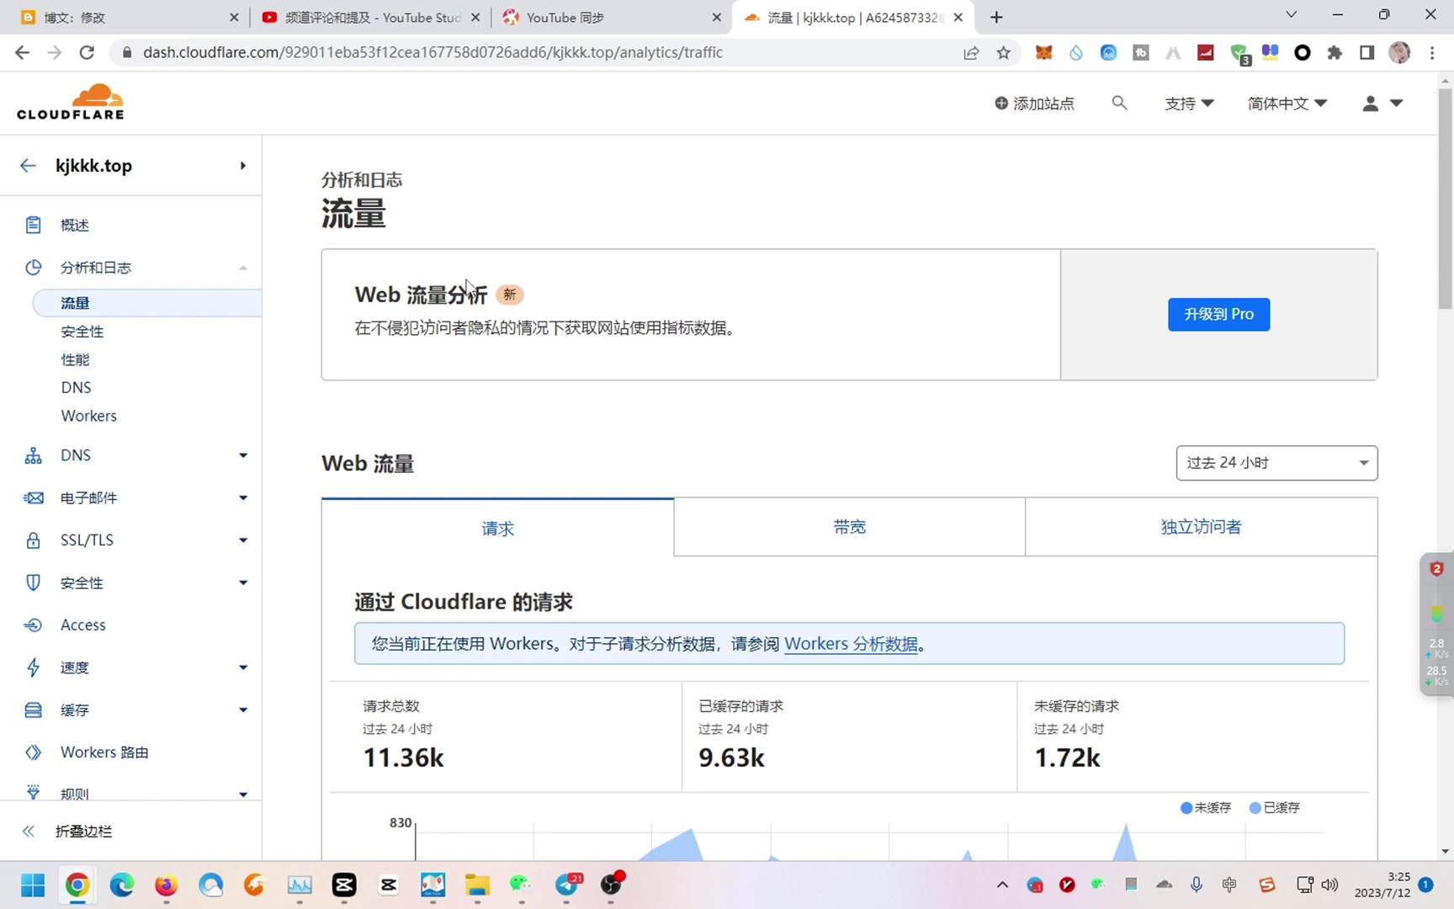
scroll(465, 284, "down", 10)
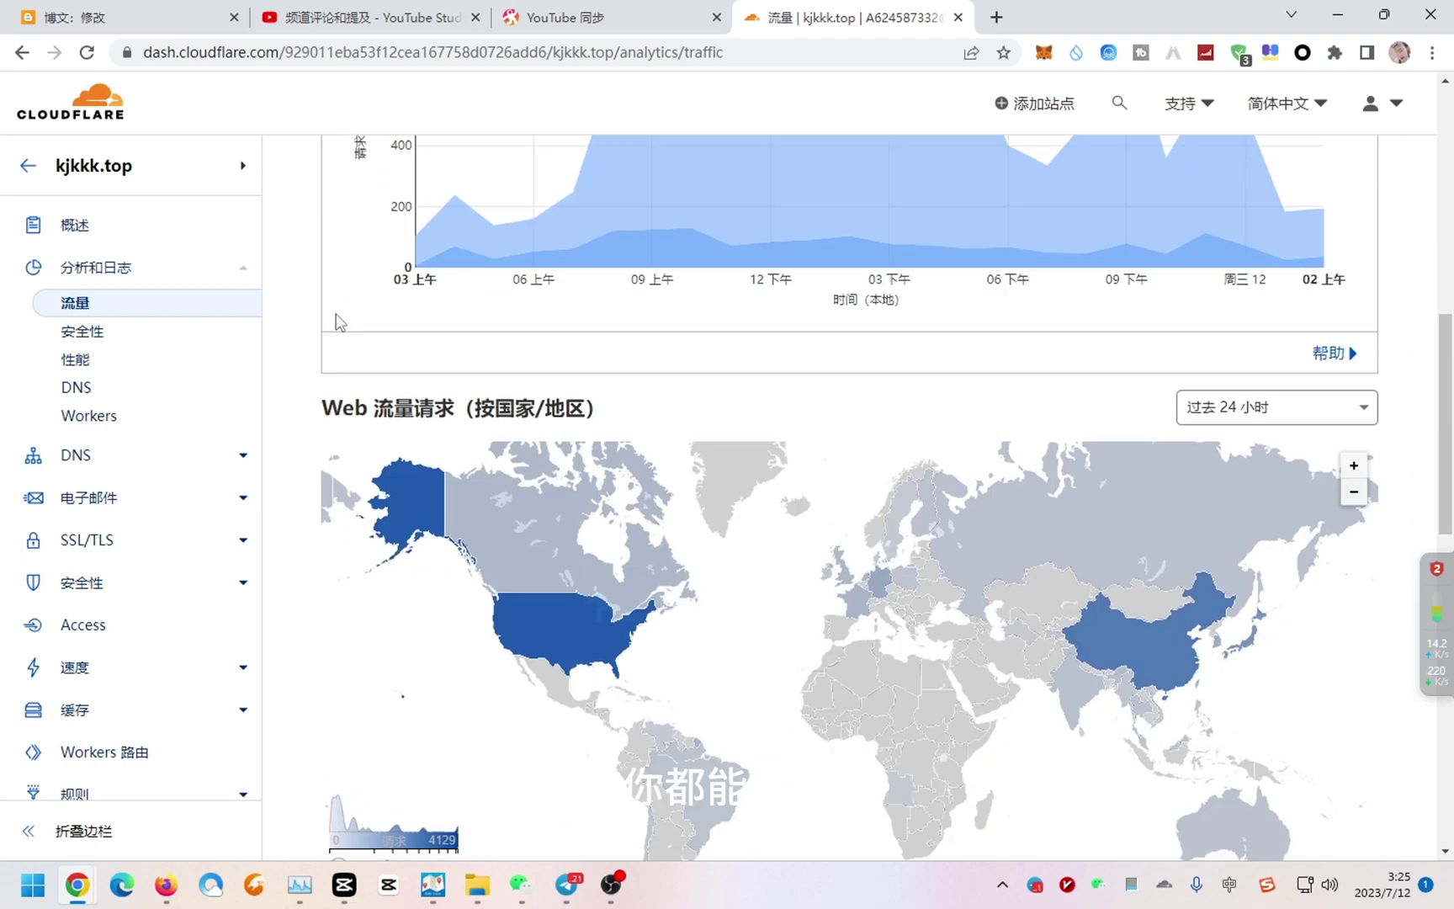
scroll(337, 321, "down", 7)
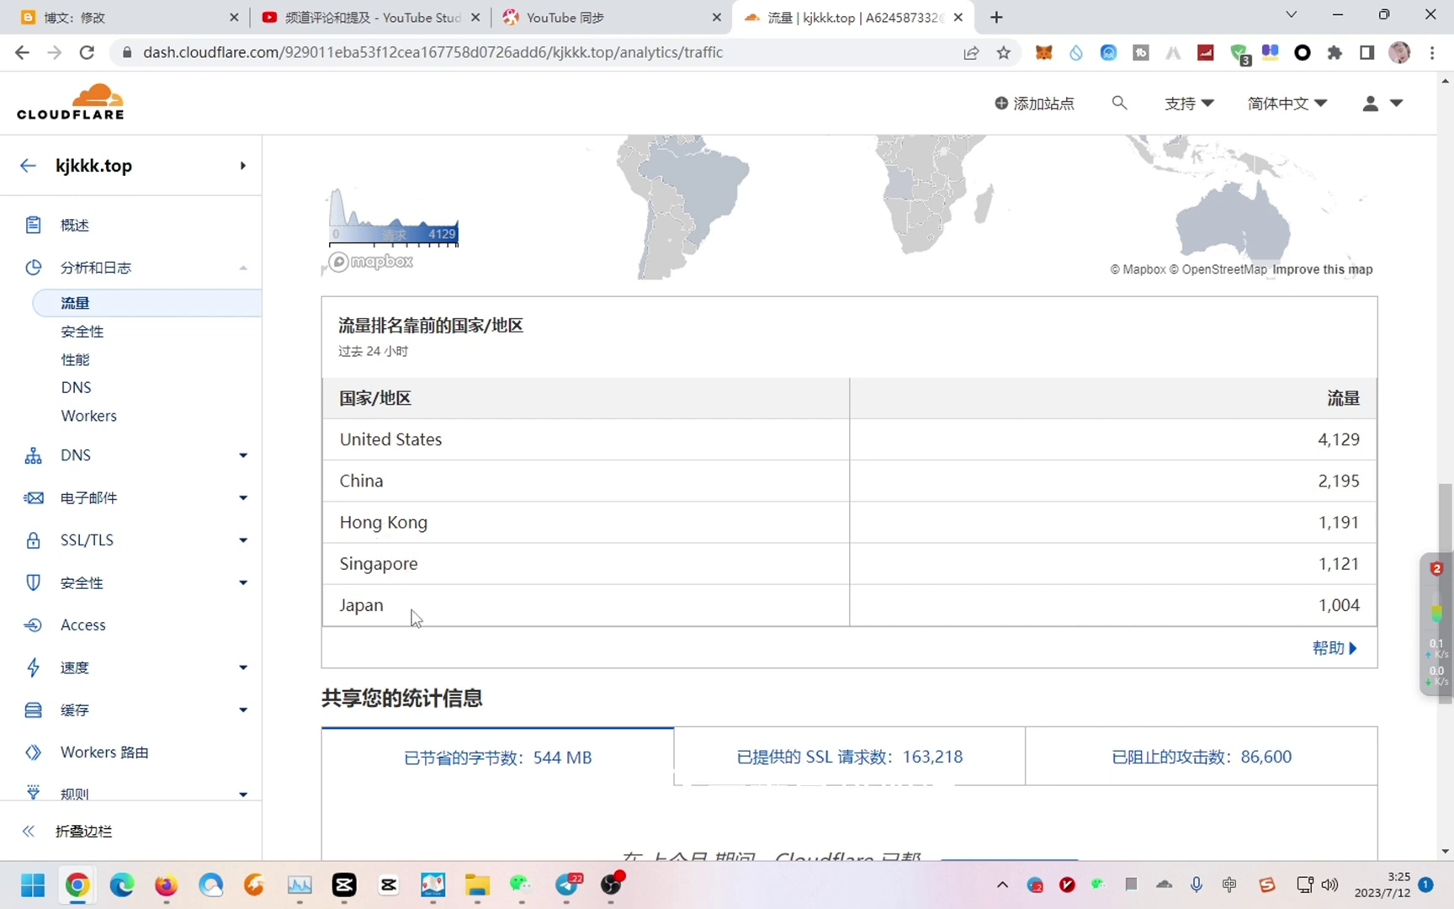
scroll(476, 546, "down", 2)
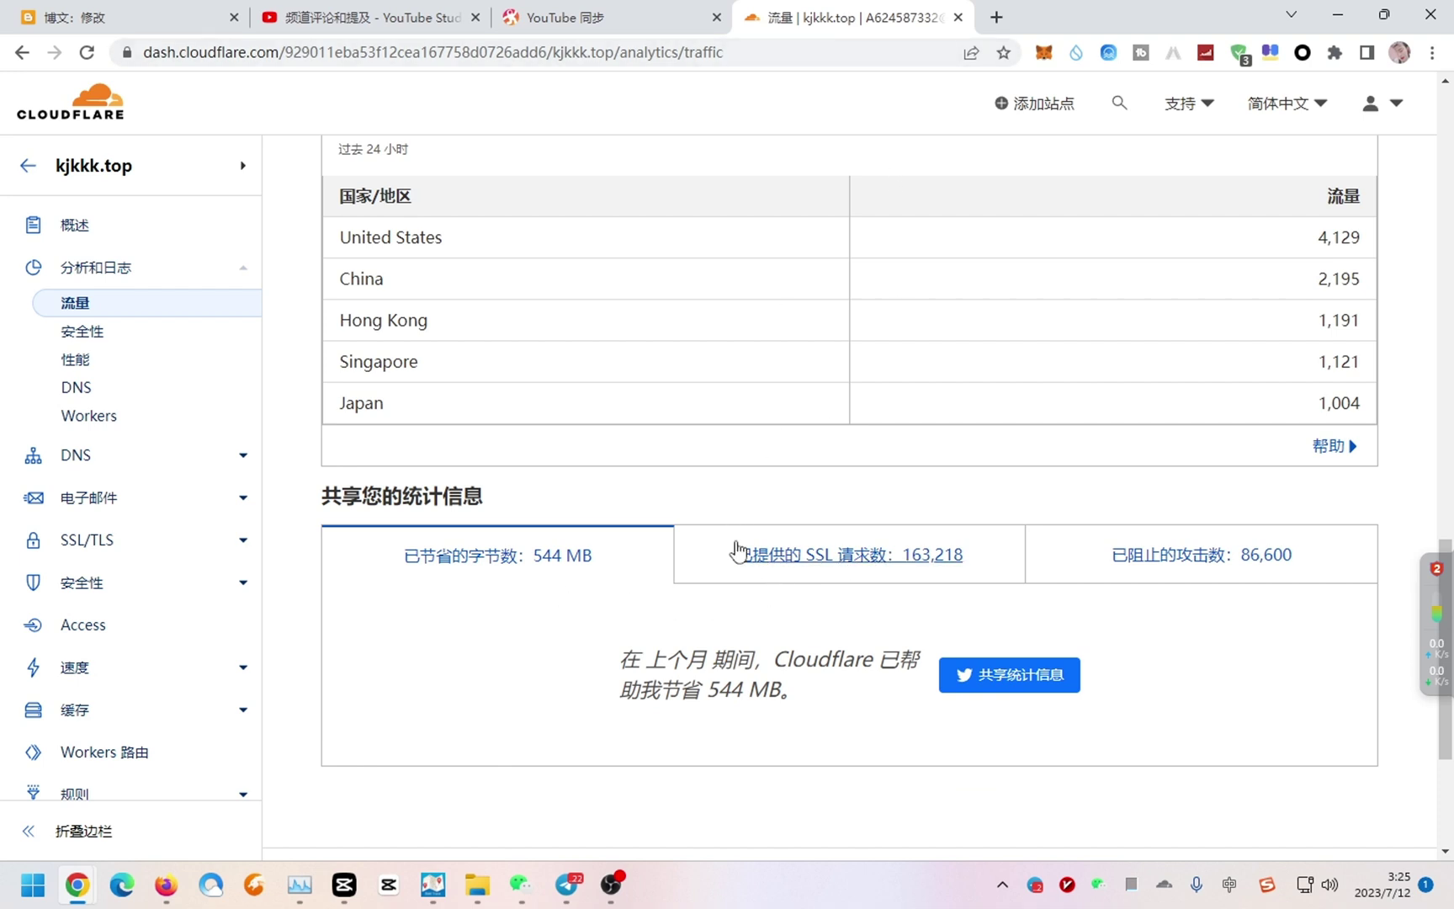
left_click(839, 562)
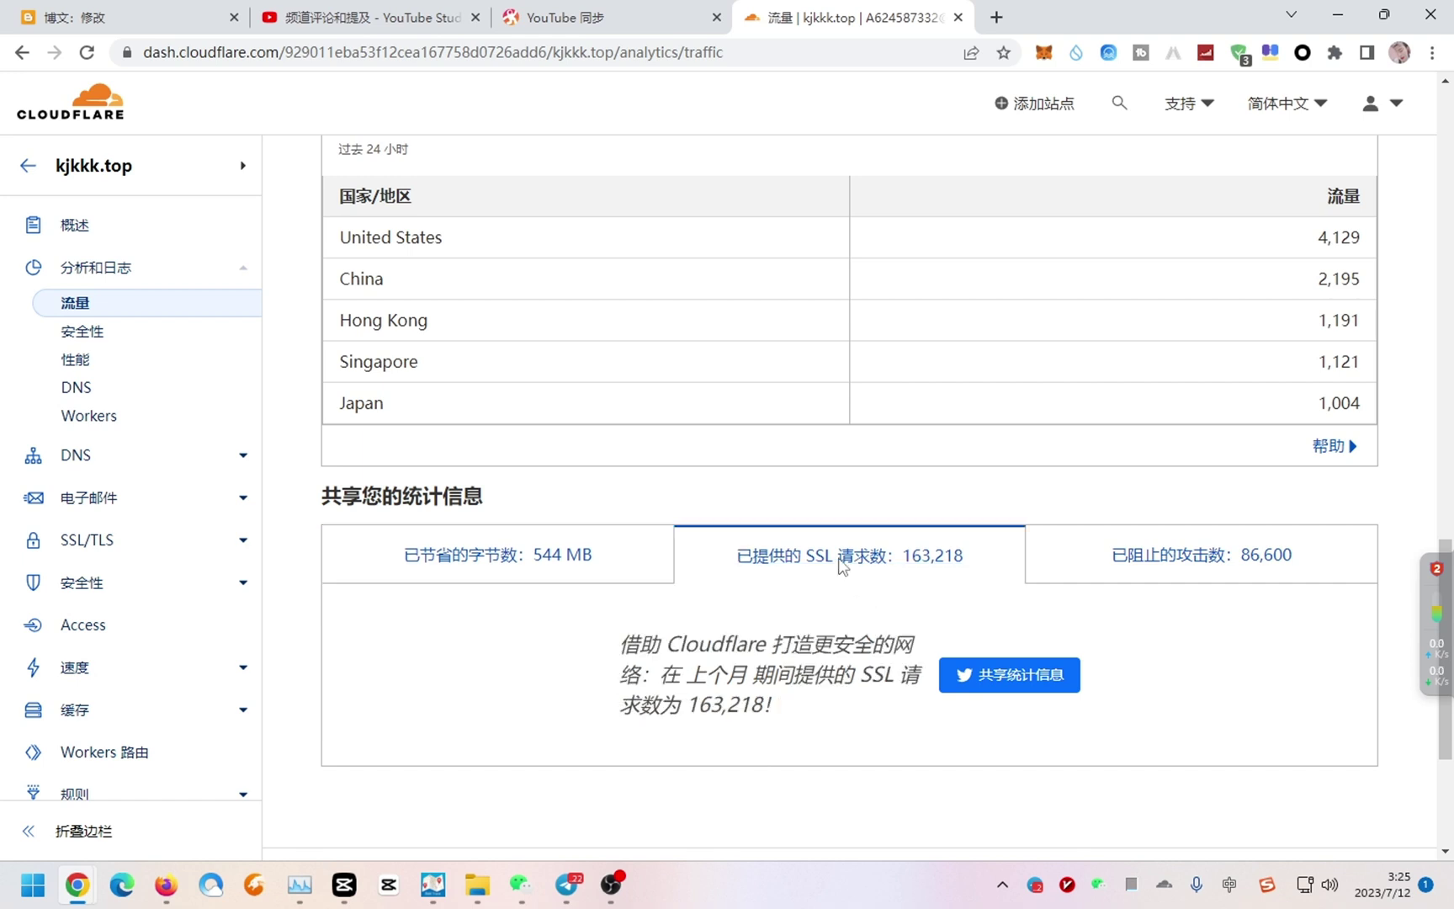
left_click(1243, 559)
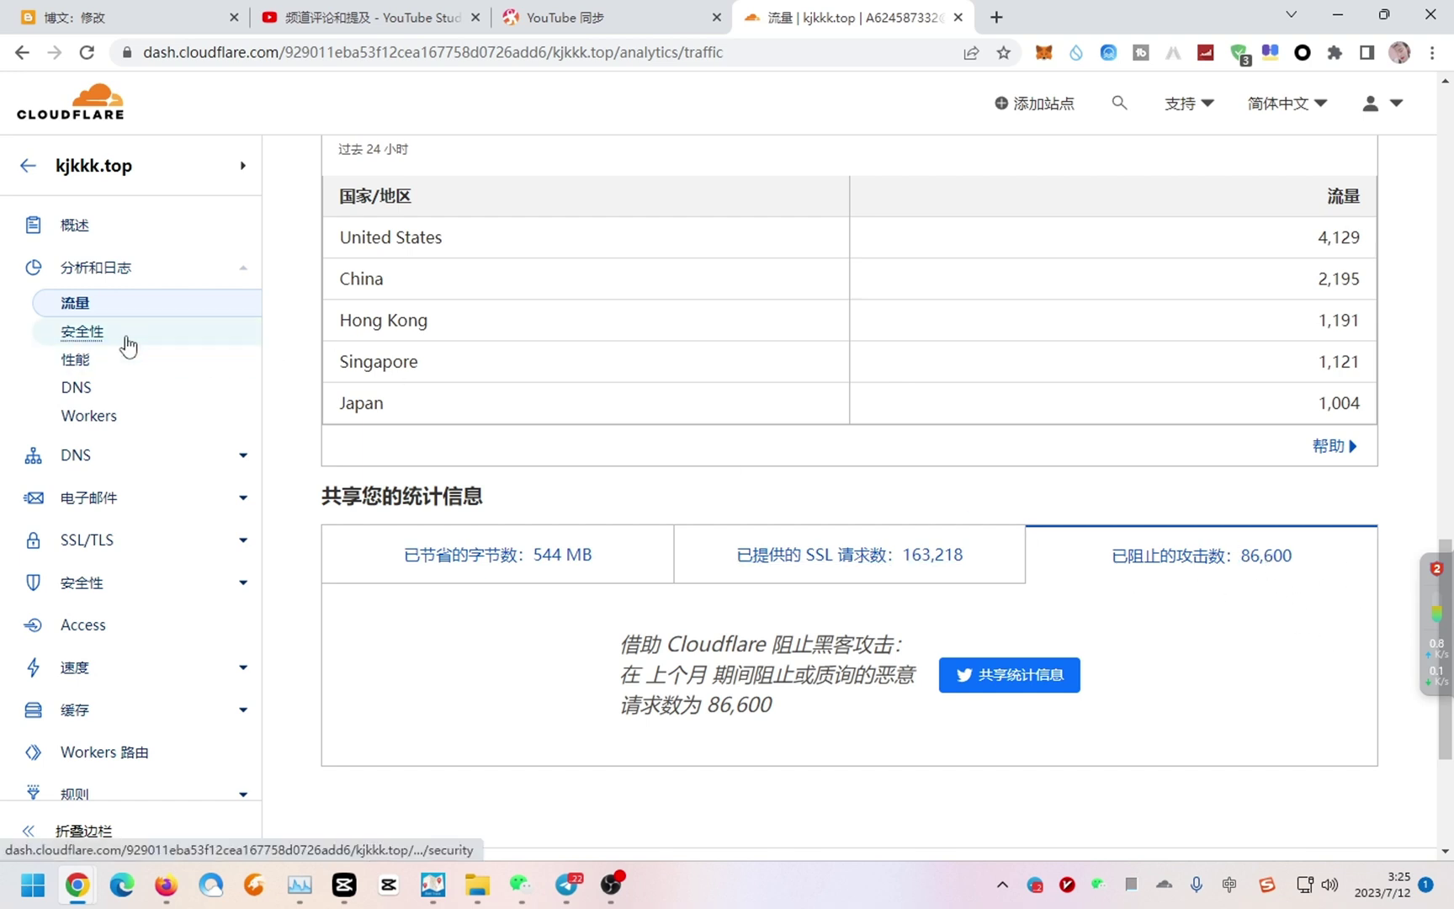
Open the security analytics and review the threat chart, top threat countries, crawlers, rate limiting and attack overview.
left_click(102, 336)
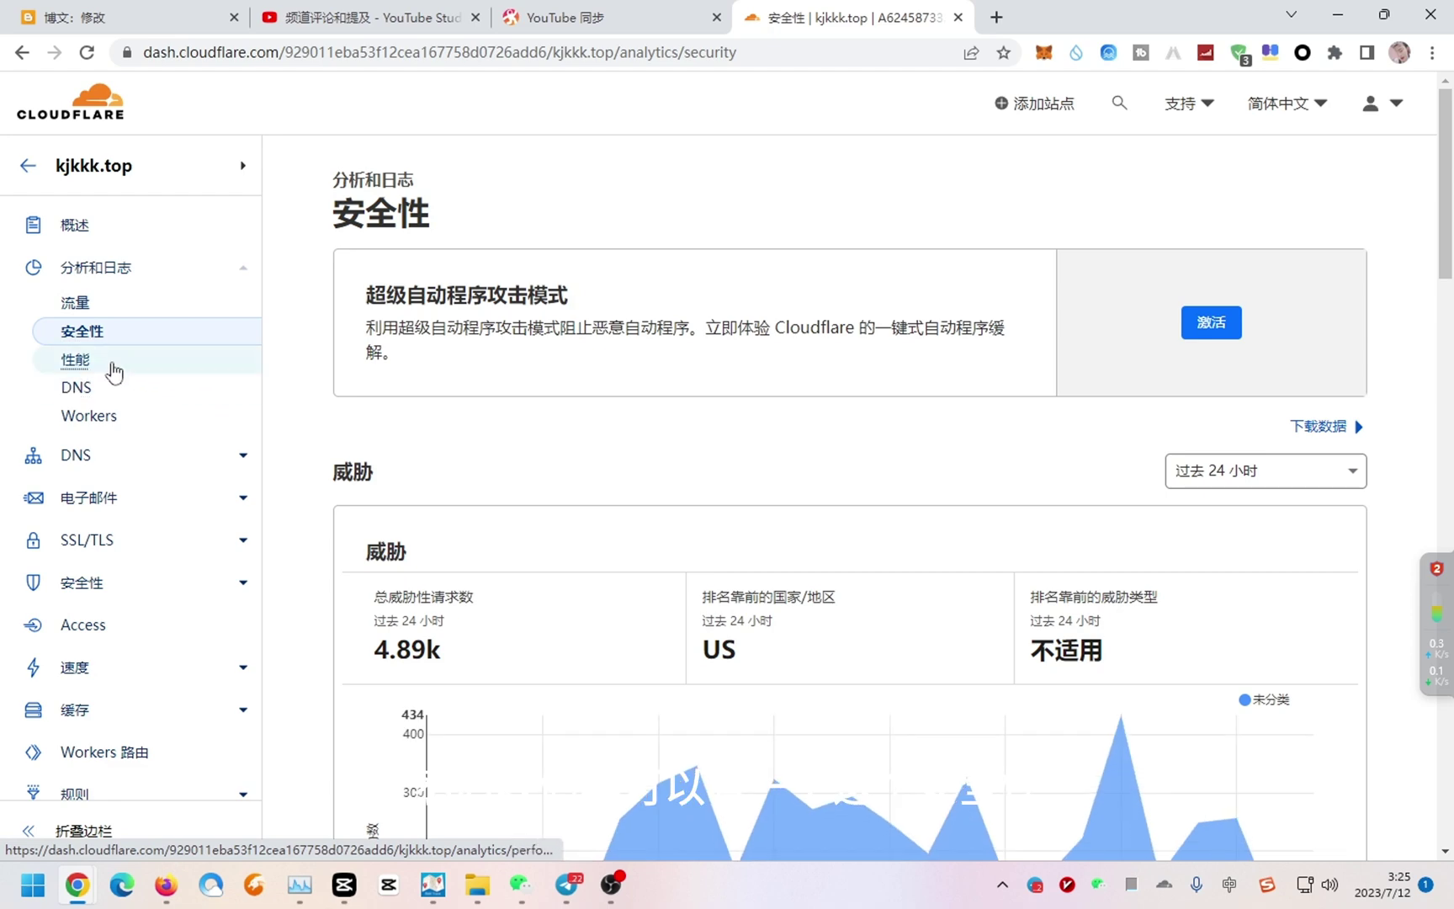
scroll(272, 391, "down", 4)
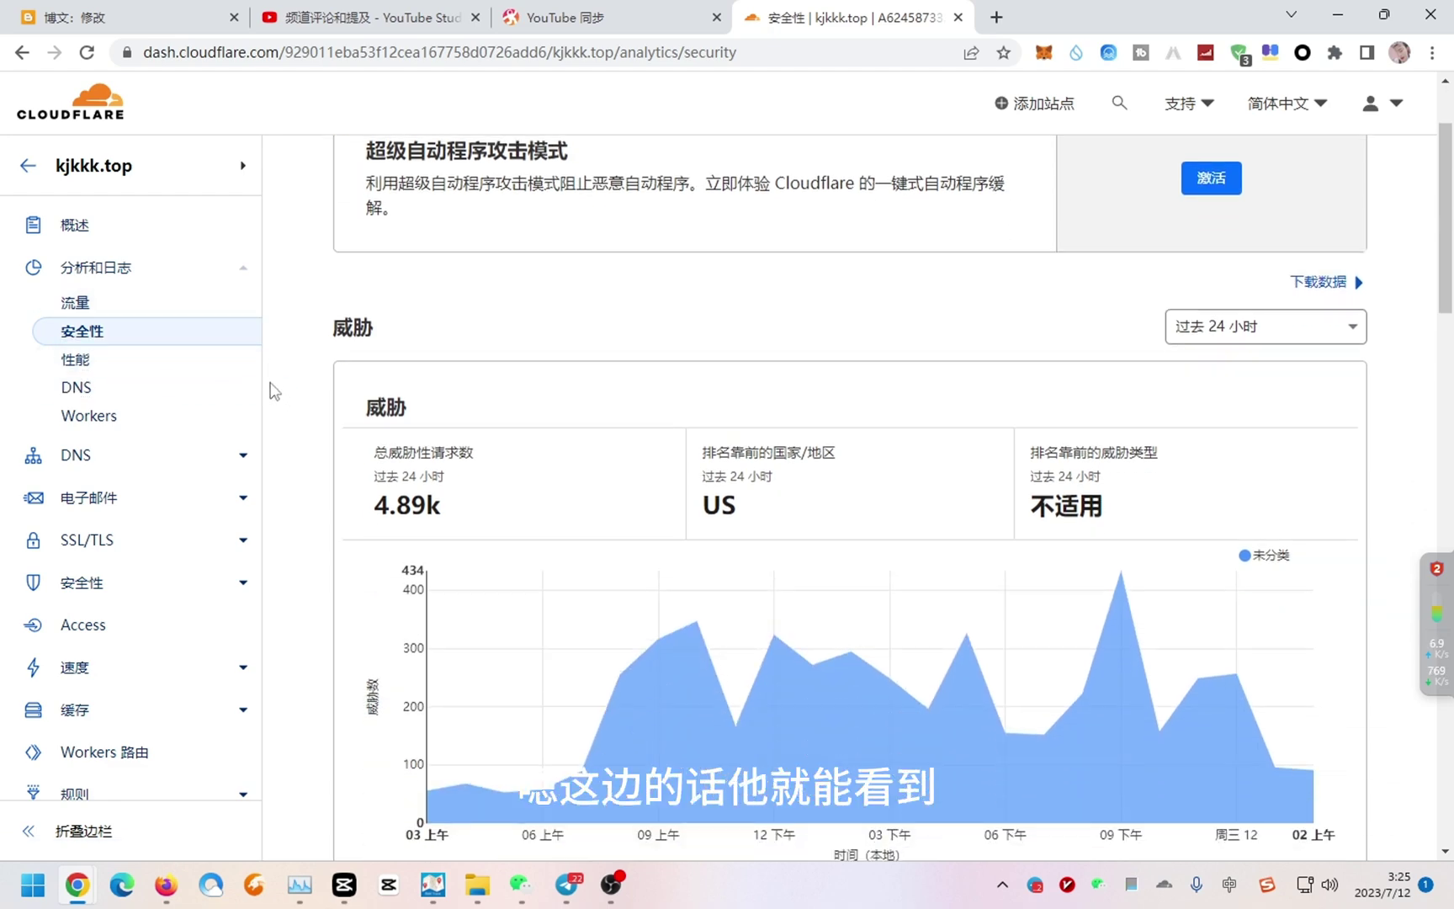
scroll(273, 391, "down", 12)
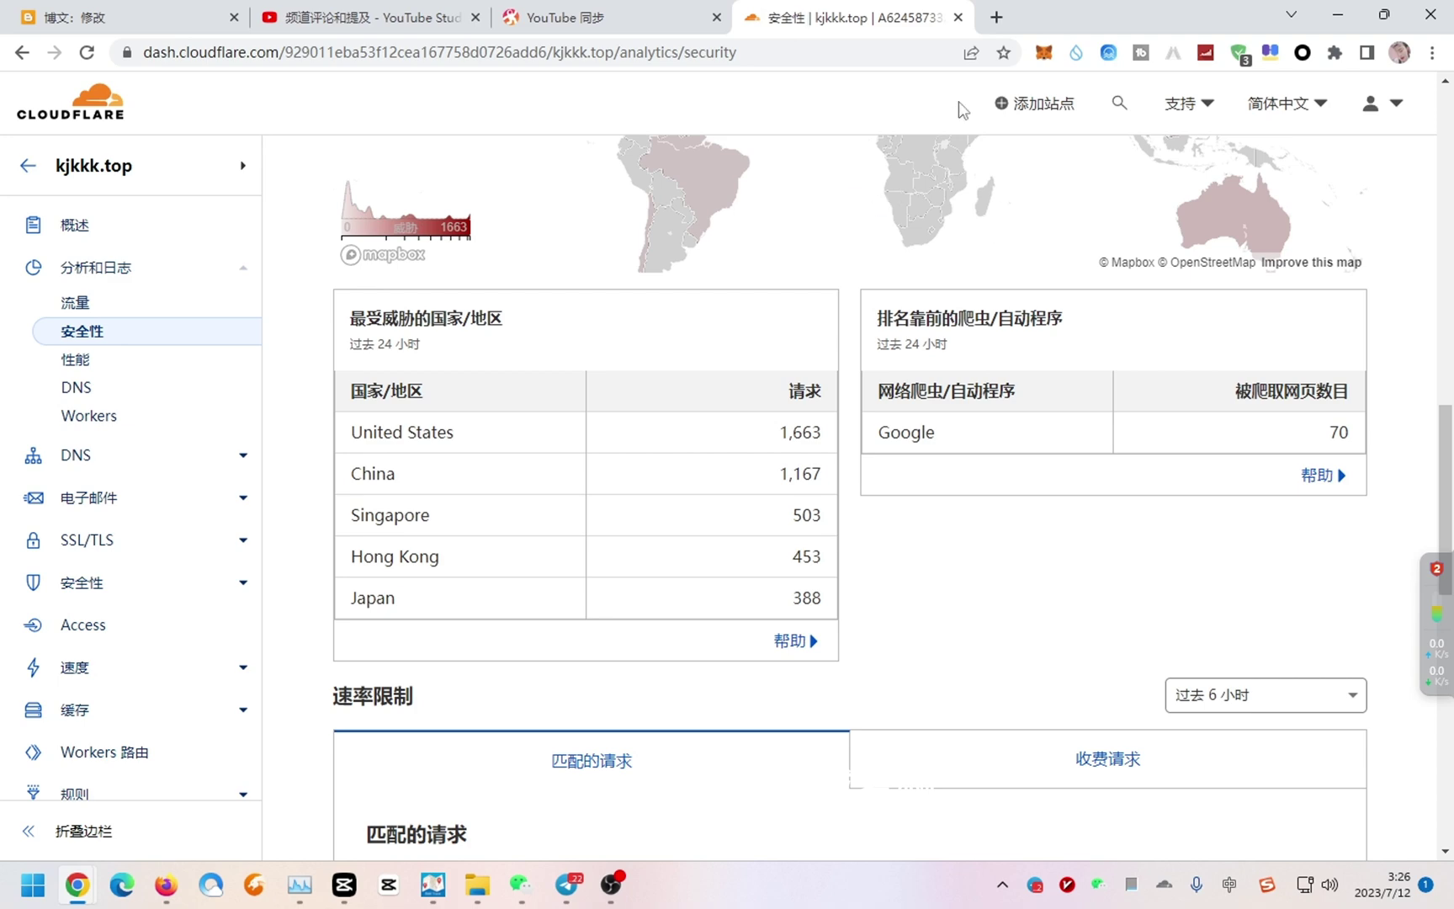
scroll(1046, 419, "down", 3)
scroll(1010, 431, "down", 4)
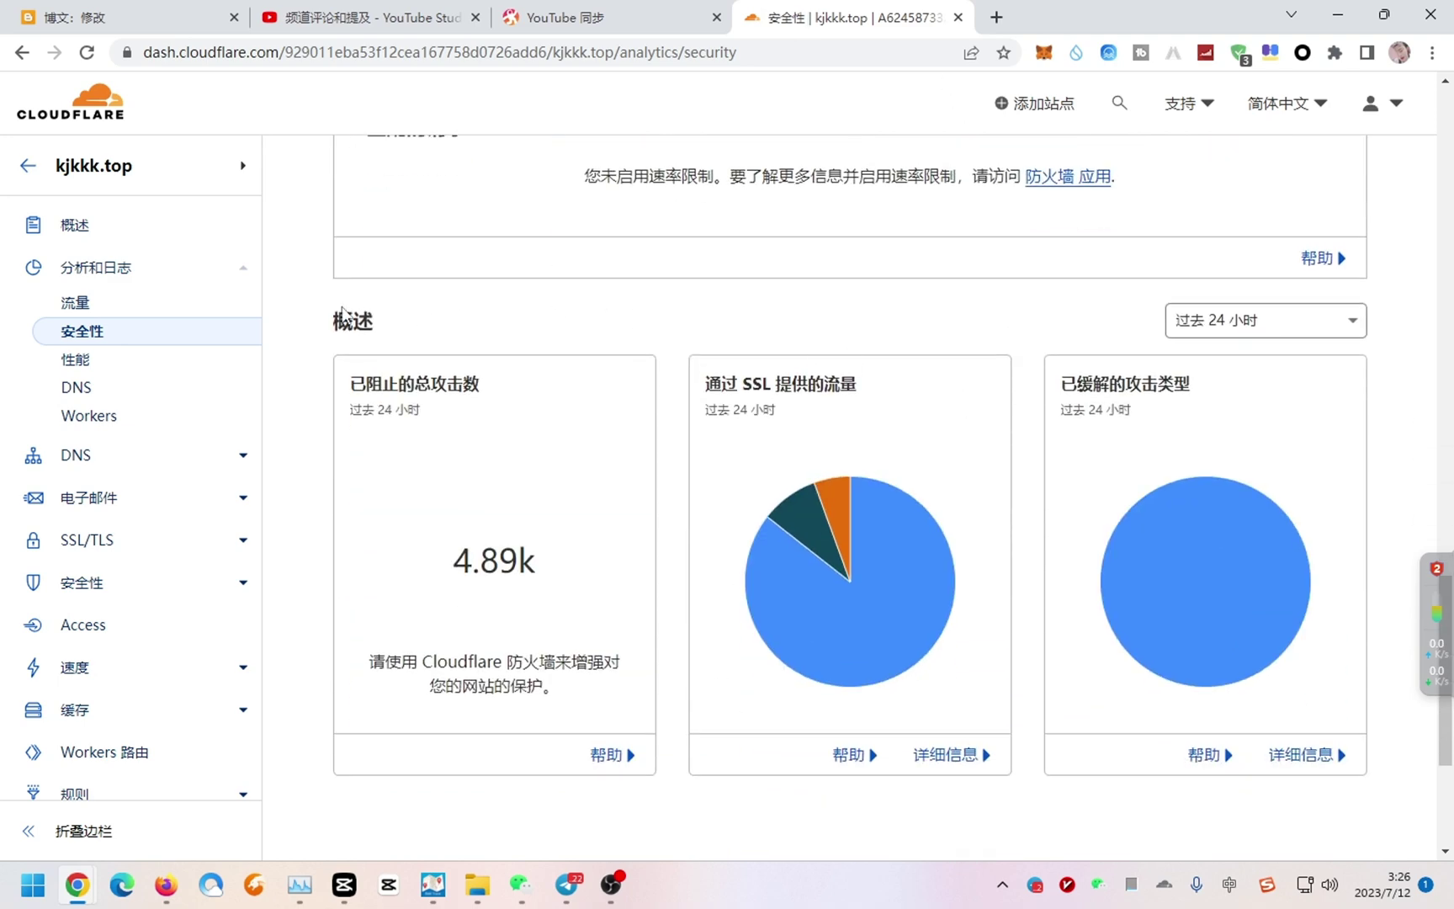
Return to the site overview and compare its visitor and request statistics over 7 days, 30 days and 24 hours.
left_click(88, 232)
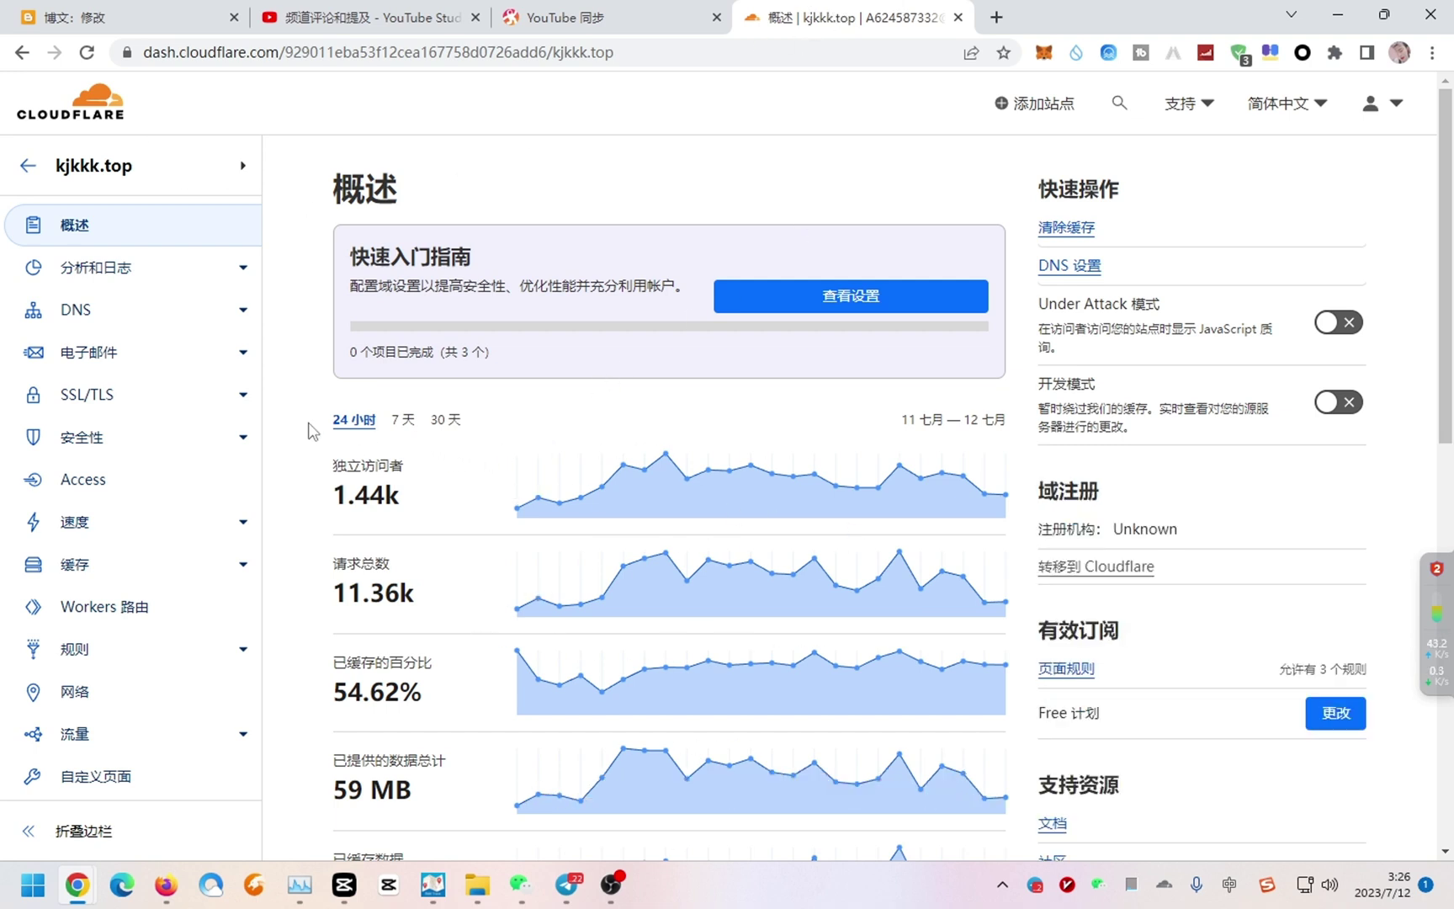
scroll(442, 326, "down", 1)
left_click(404, 320)
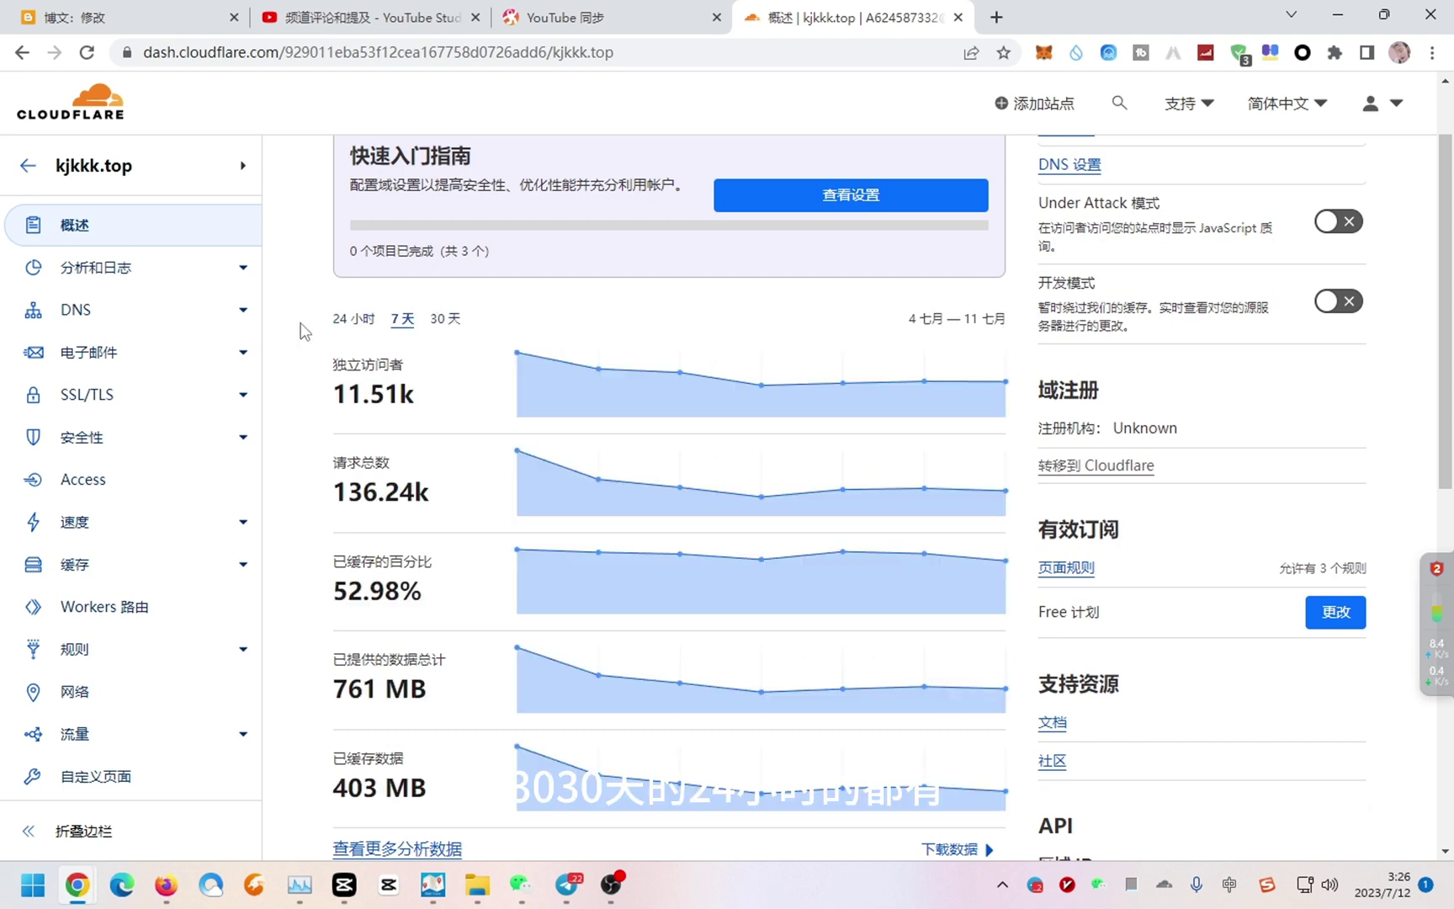
left_click(444, 319)
scroll(446, 321, "down", 2)
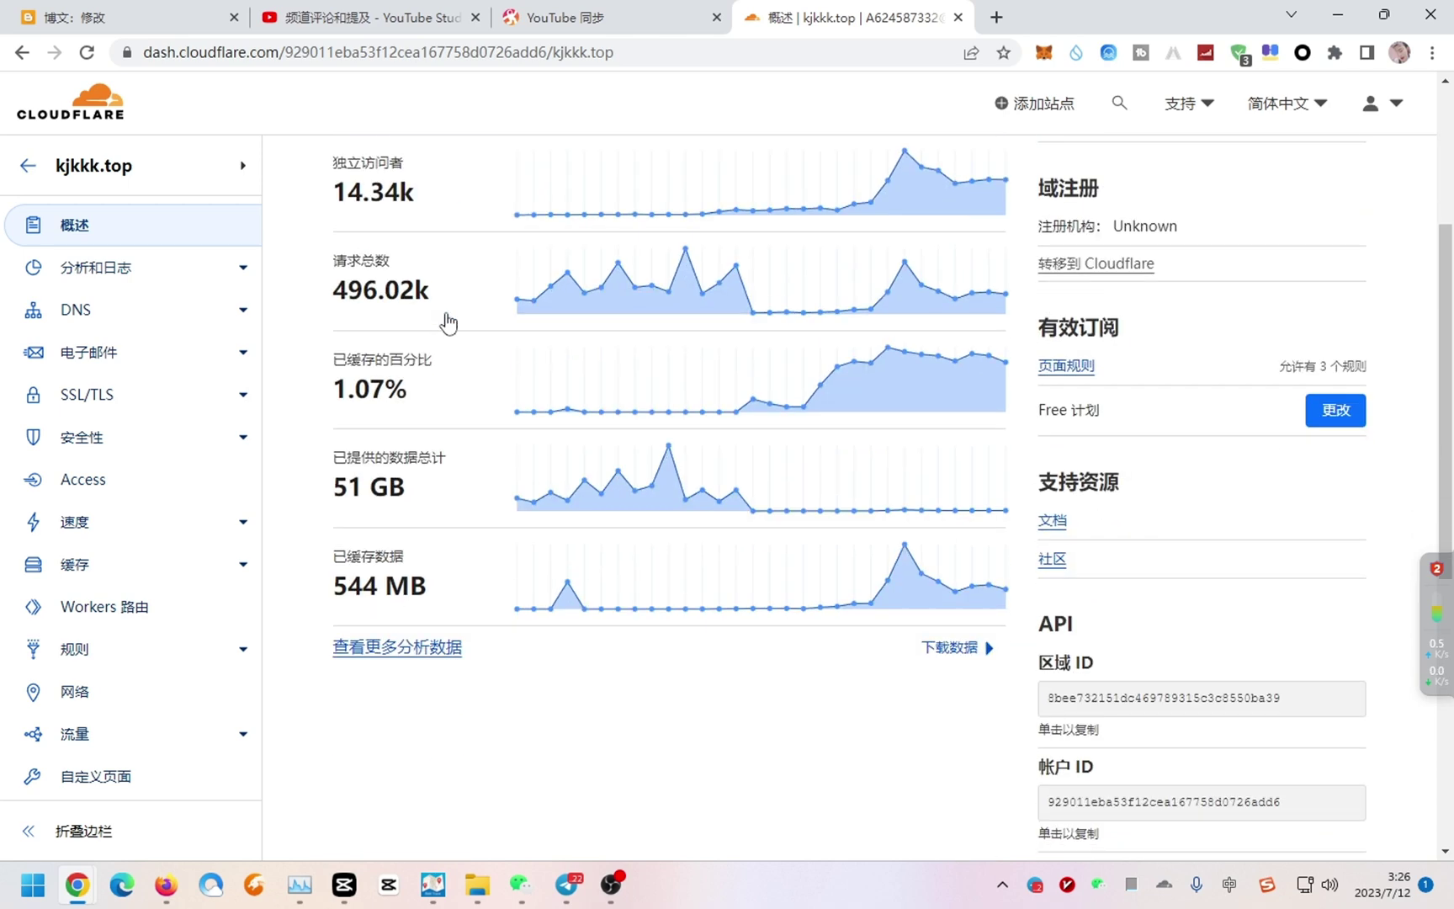
scroll(449, 320, "up", 2)
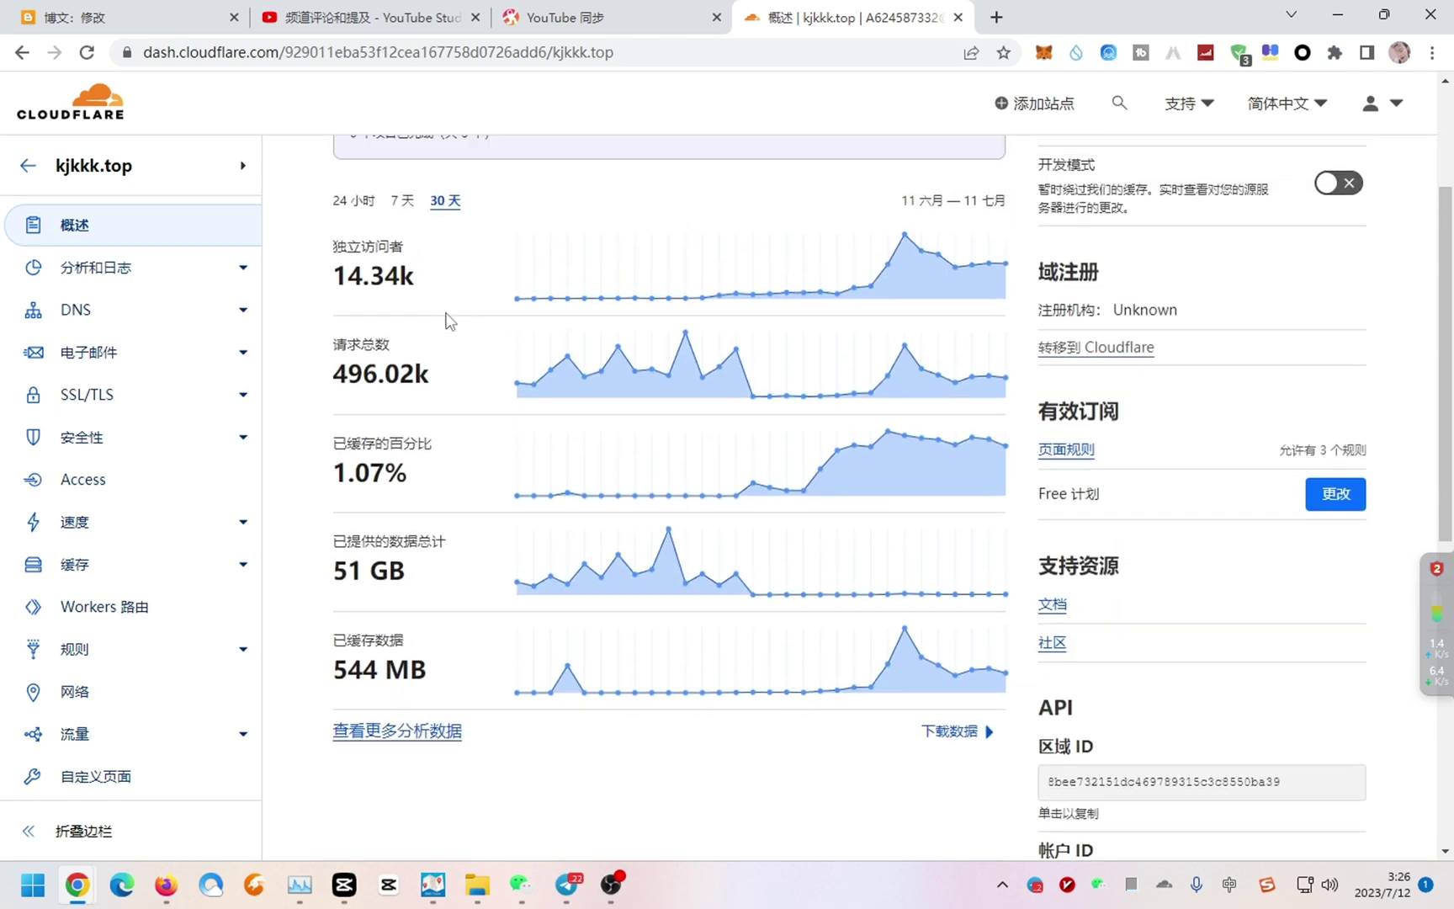
left_click(405, 319)
left_click(345, 322)
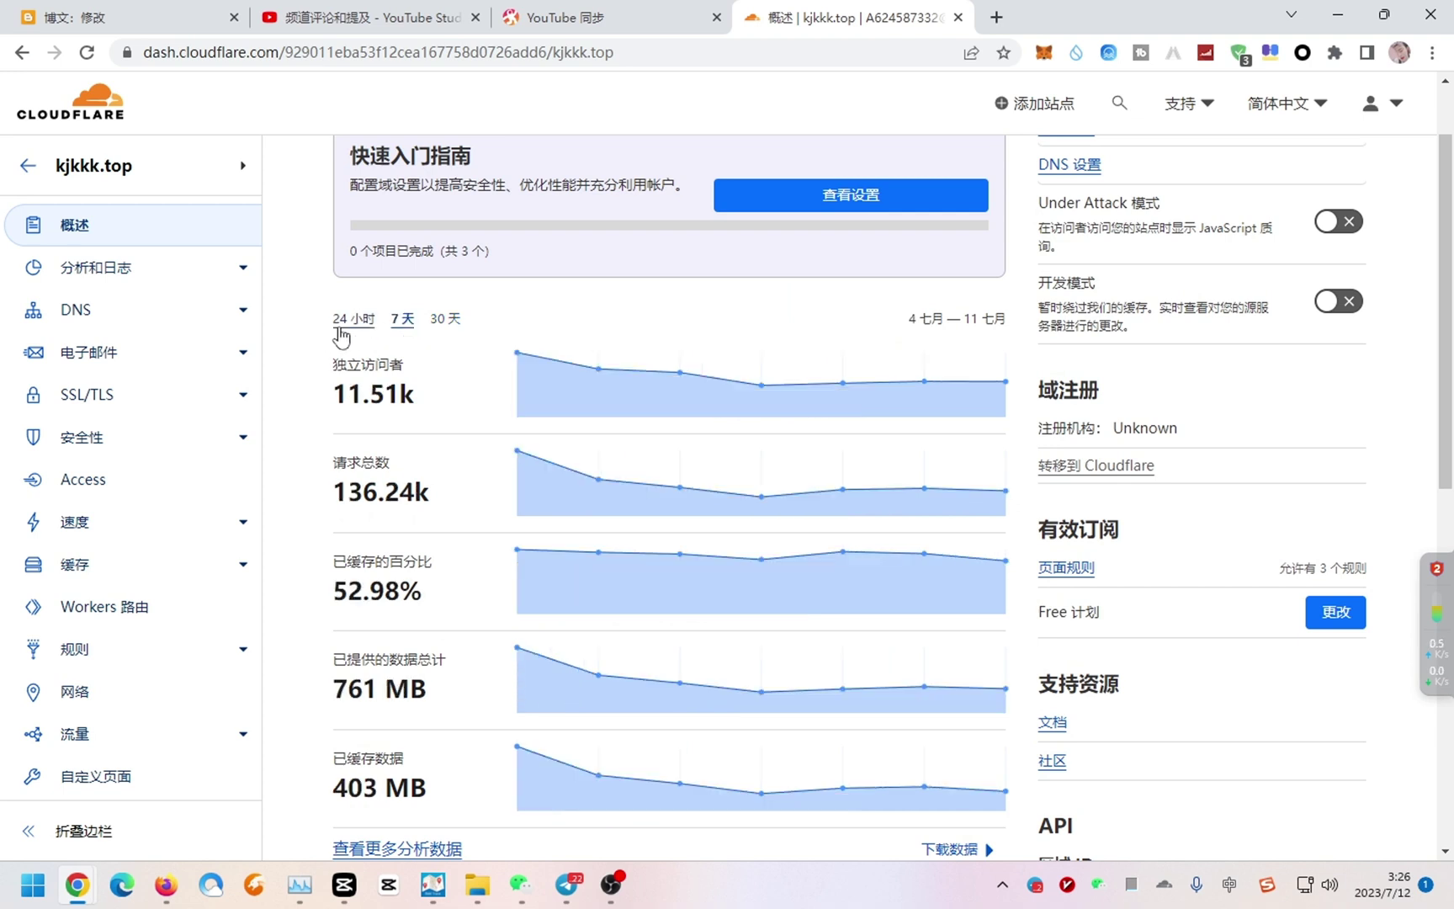